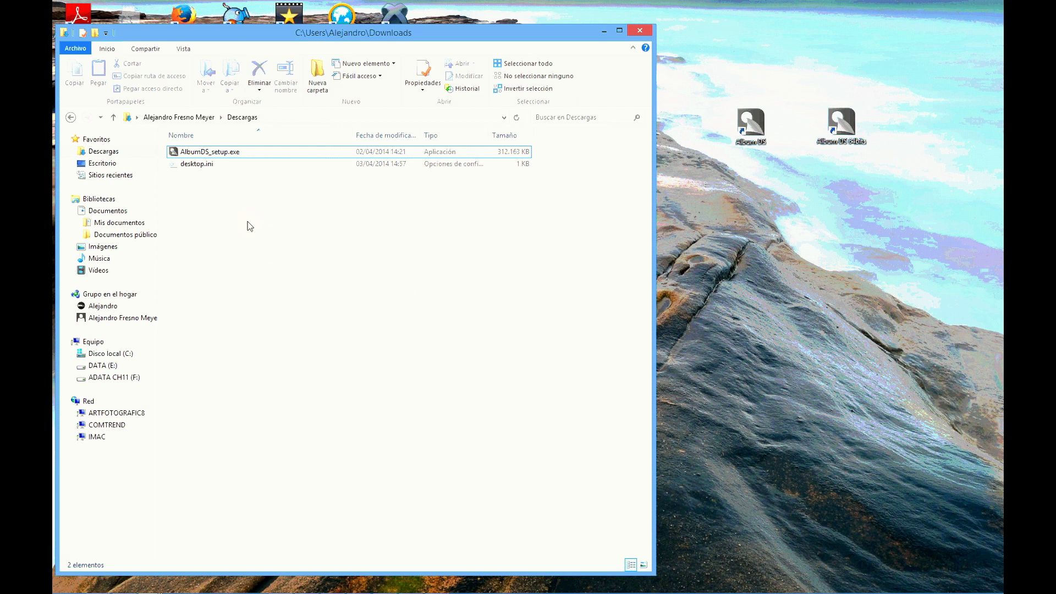
Select AlbumDS_setup.exe in the Downloads folder and bring up the installer window
{"action": "left_click", "coordinate": [215, 152]}
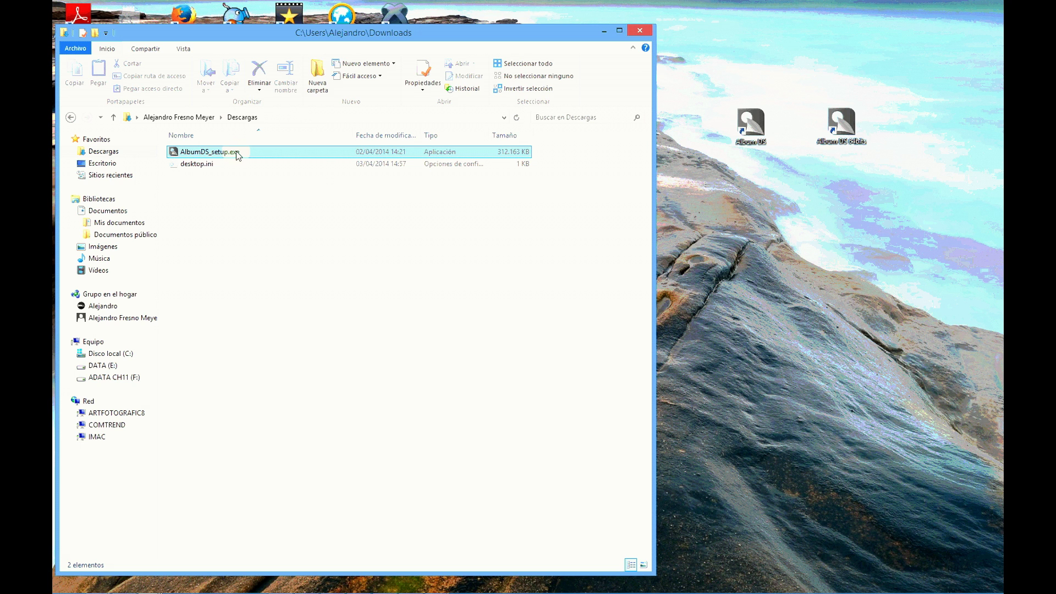
{"action": "mouse_move", "coordinate": [328, 592]}
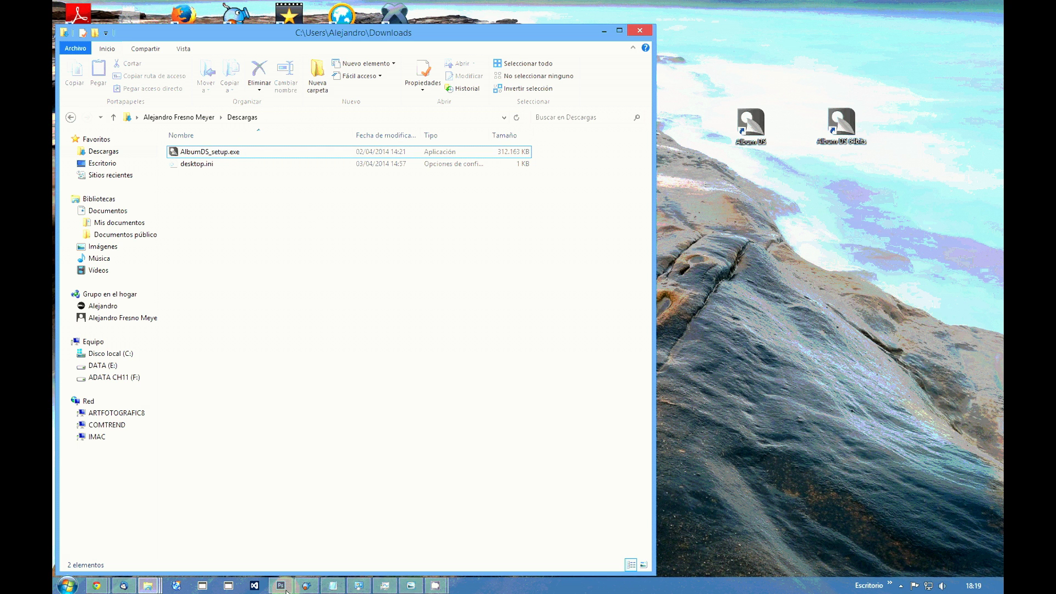
{"action": "left_click", "coordinate": [411, 588]}
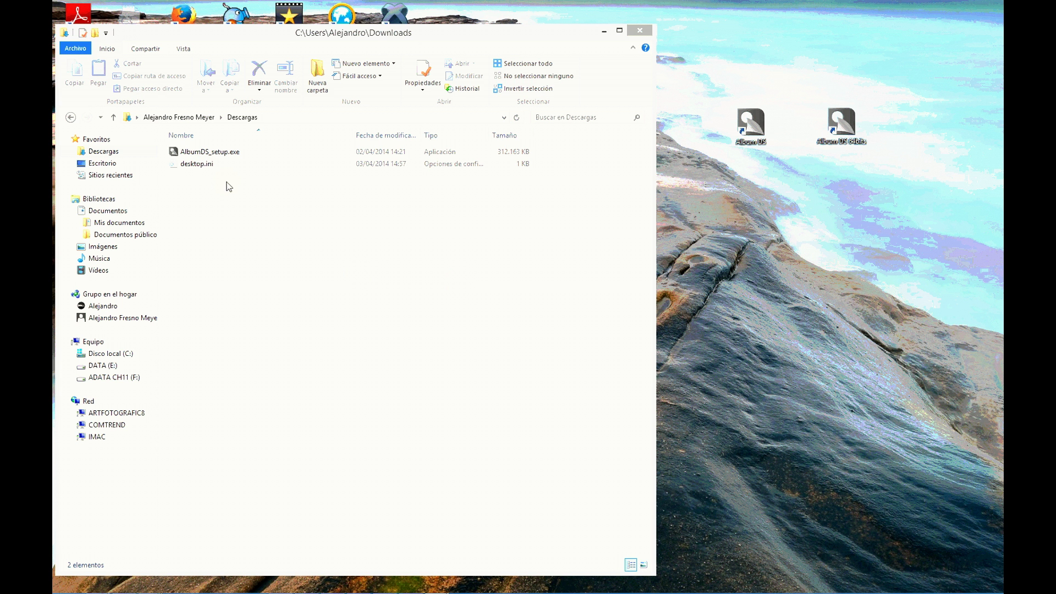
Launch the installer, allow it through UAC, and choose English as the setup language
{"action": "double_click", "coordinate": [213, 153]}
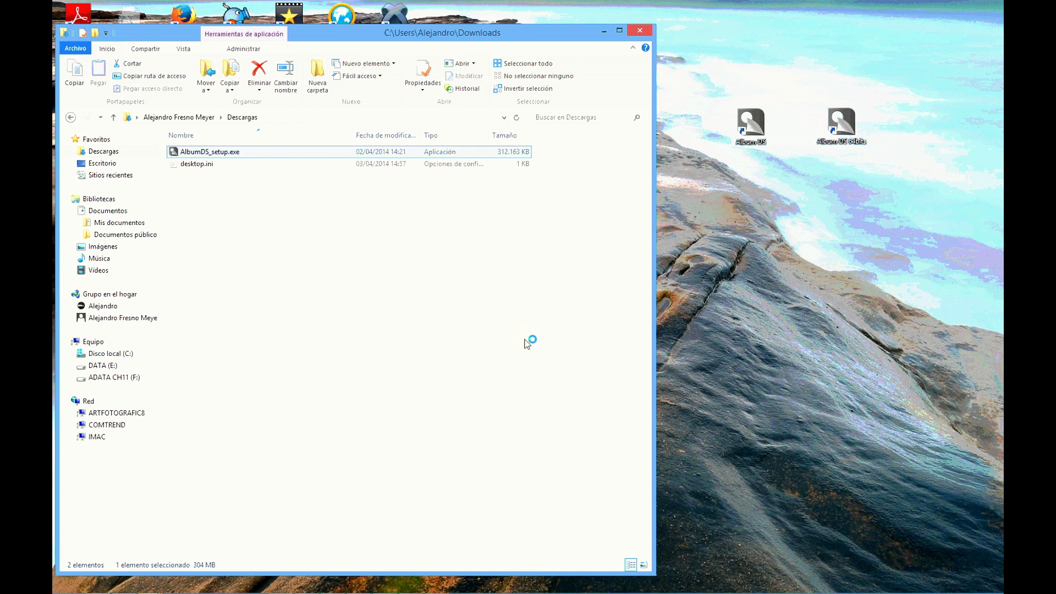
{"action": "left_click", "coordinate": [851, 390]}
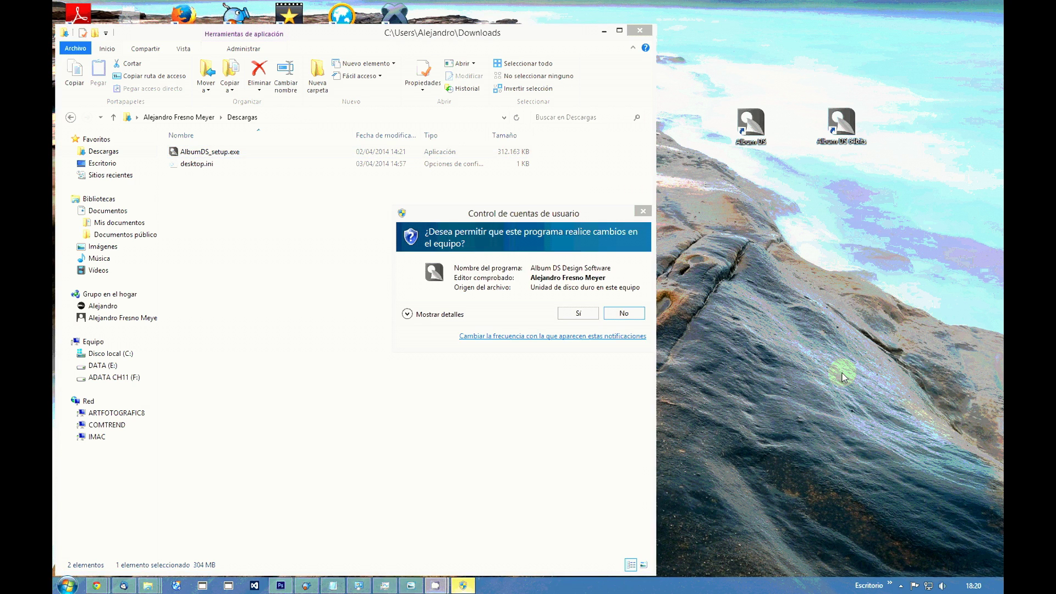
{"action": "left_click", "coordinate": [581, 315]}
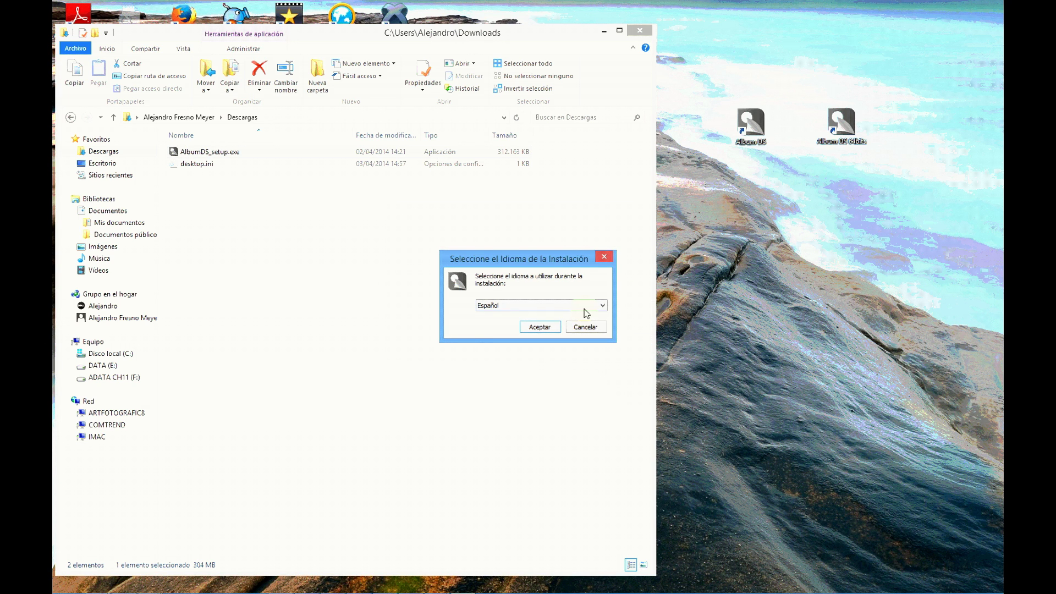
{"action": "left_click", "coordinate": [586, 307]}
{"action": "left_click", "coordinate": [499, 324]}
{"action": "left_click", "coordinate": [540, 327]}
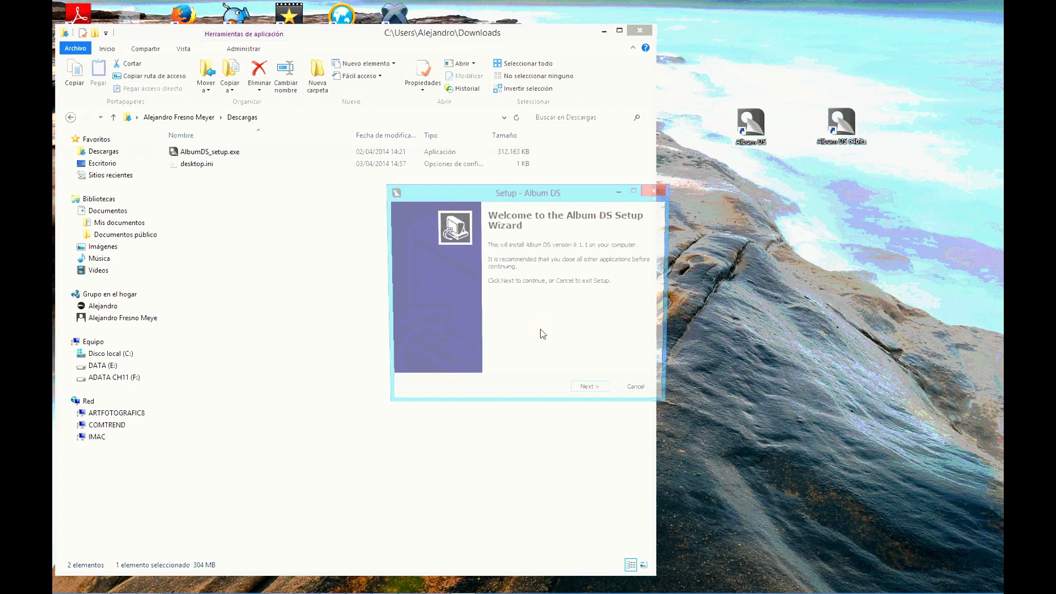
Accept the licence agreement and keep the default Album DS start menu folder
{"action": "left_click", "coordinate": [593, 392]}
{"action": "left_click", "coordinate": [471, 359]}
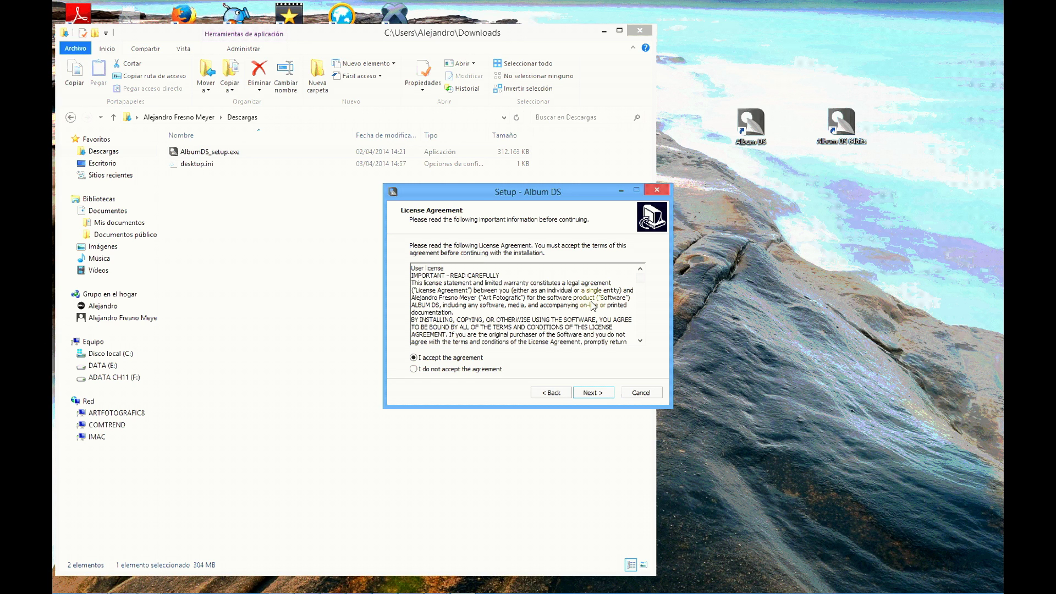
{"action": "left_click", "coordinate": [593, 394]}
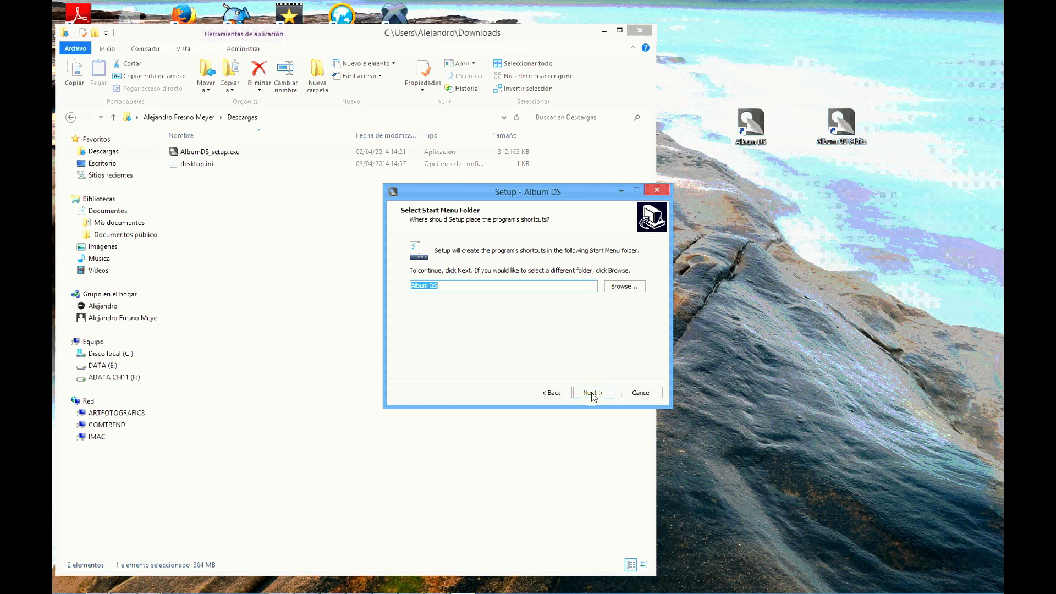
{"action": "left_click", "coordinate": [593, 394]}
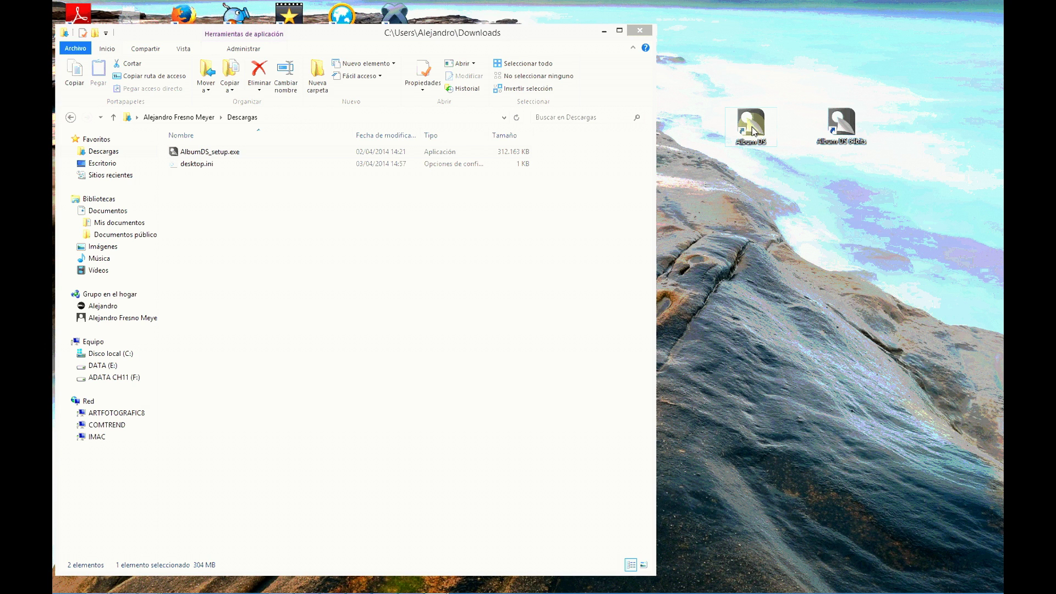
Select the Album DS 64bits shortcut on the desktop
{"action": "left_click", "coordinate": [846, 130]}
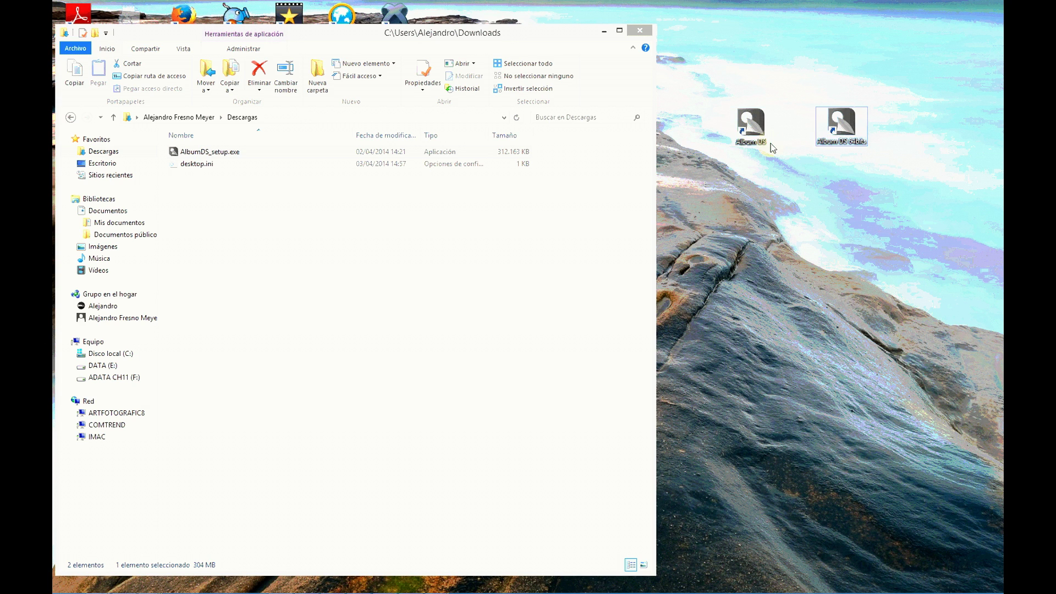
Bring Photoshop forward and open its Help > System Info window
{"action": "mouse_move", "coordinate": [341, 590]}
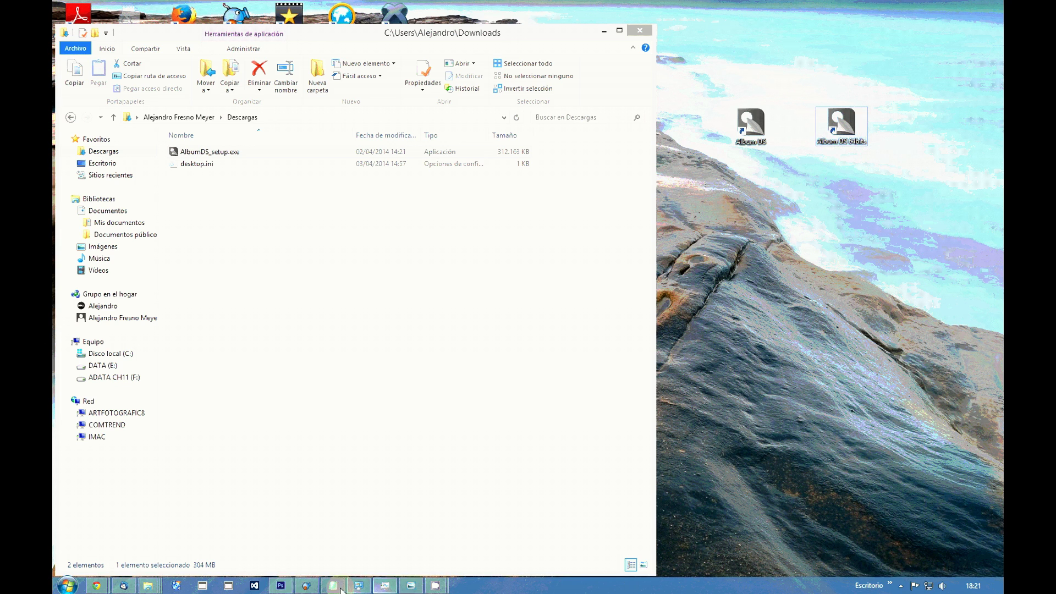
{"action": "left_click", "coordinate": [280, 586]}
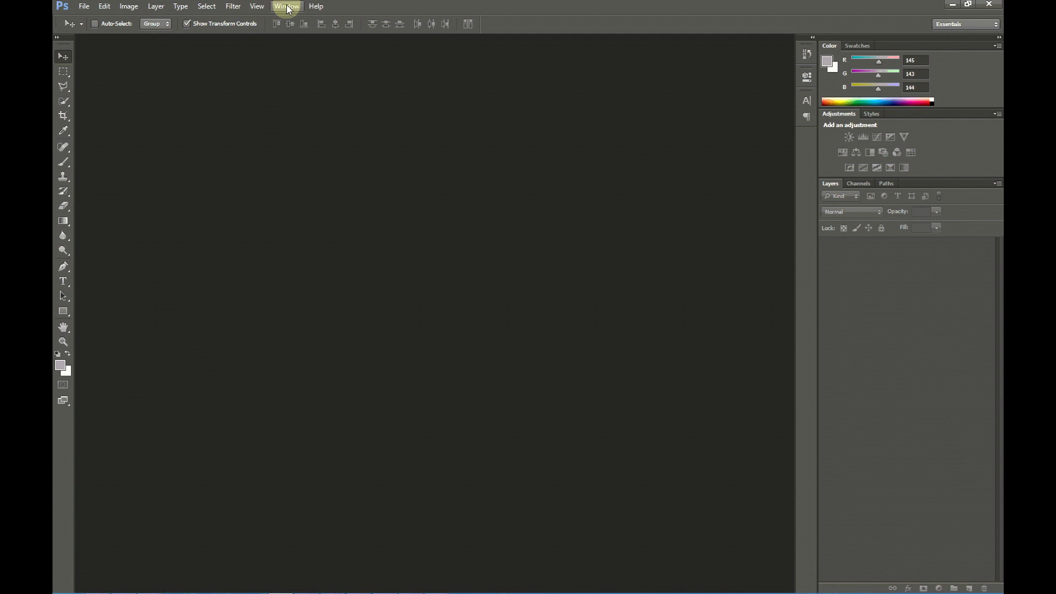
{"action": "left_click", "coordinate": [317, 7]}
{"action": "left_click", "coordinate": [359, 78]}
Copy 'x64' from the version line, close System Info, and minimize Photoshop
{"action": "left_click", "coordinate": [591, 151]}
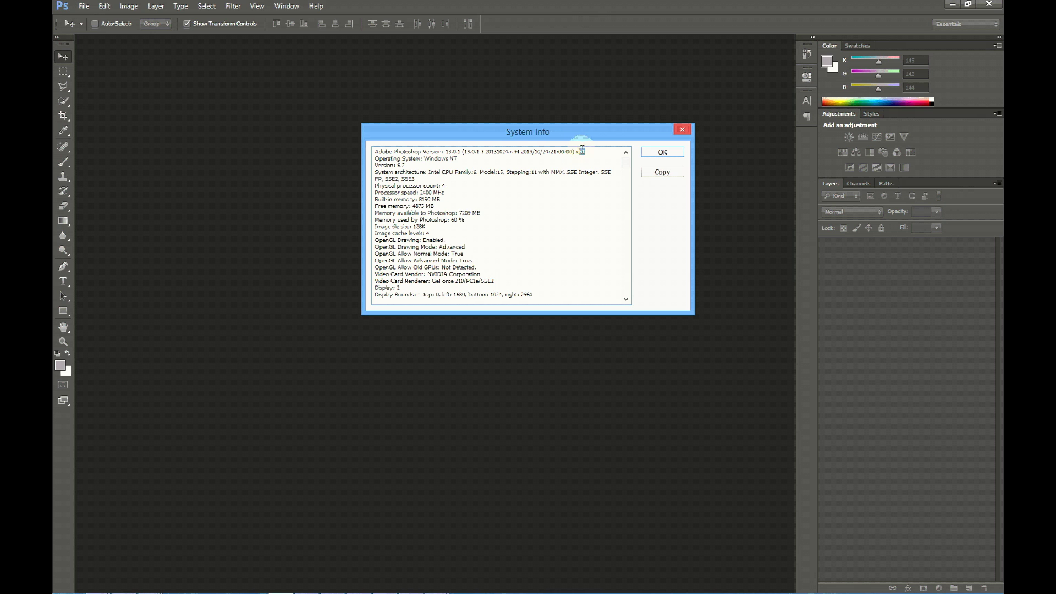
{"action": "left_click_drag", "start_coordinate": [579, 151], "coordinate": [592, 152]}
{"action": "double_click", "coordinate": [581, 151]}
{"action": "left_click", "coordinate": [663, 171]}
{"action": "left_click", "coordinate": [663, 153]}
{"action": "left_click", "coordinate": [952, 3]}
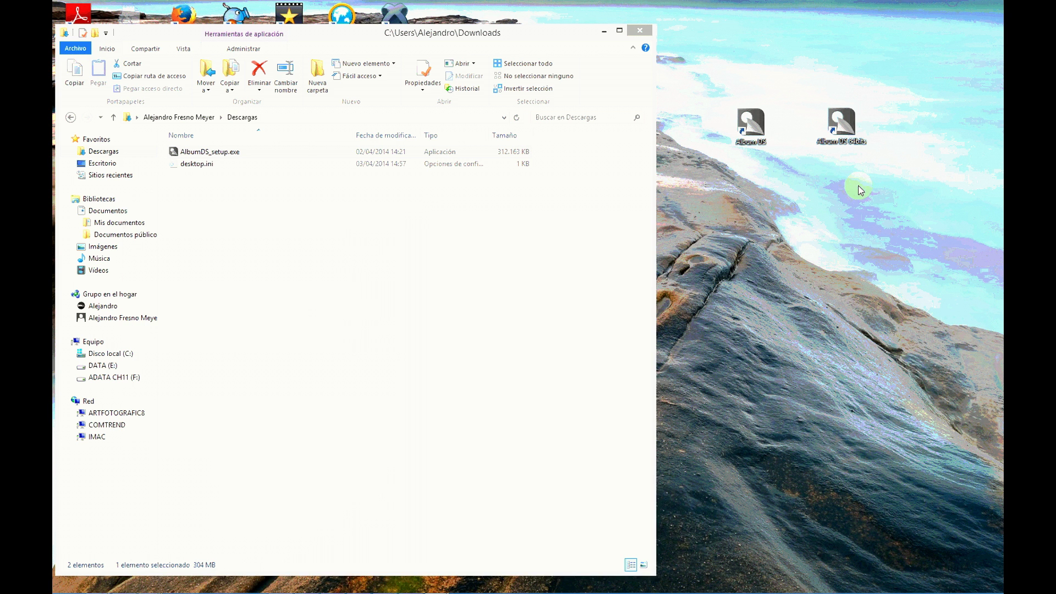
Launch Album DS 64bits from its desktop shortcut
{"action": "left_click", "coordinate": [844, 128]}
{"action": "left_click", "coordinate": [837, 244]}
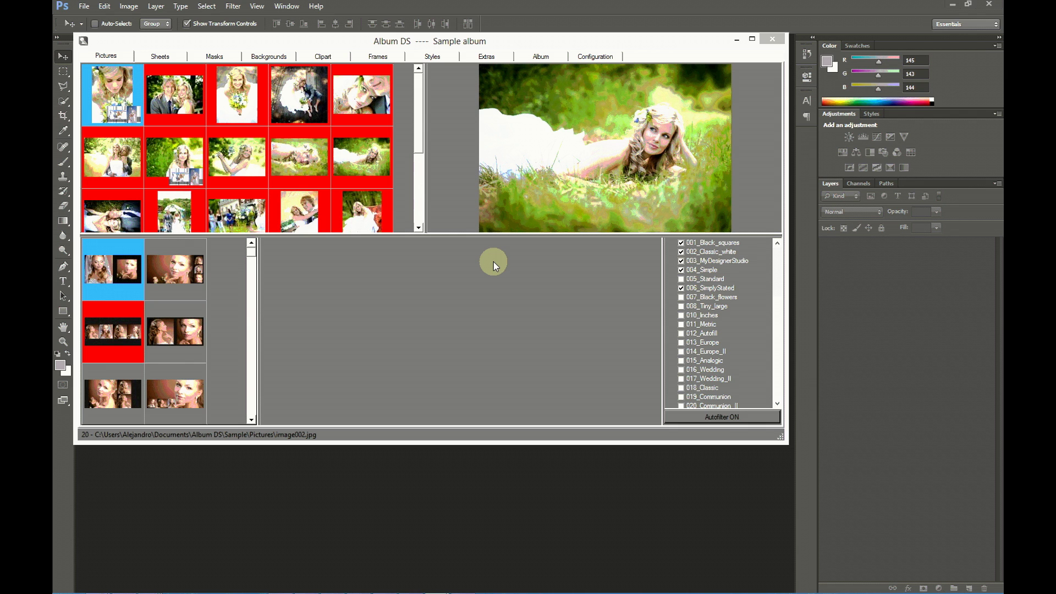
Visit the Configuration tab, then switch back to the Pictures page with Ctrl+Tab
{"action": "left_click", "coordinate": [596, 58]}
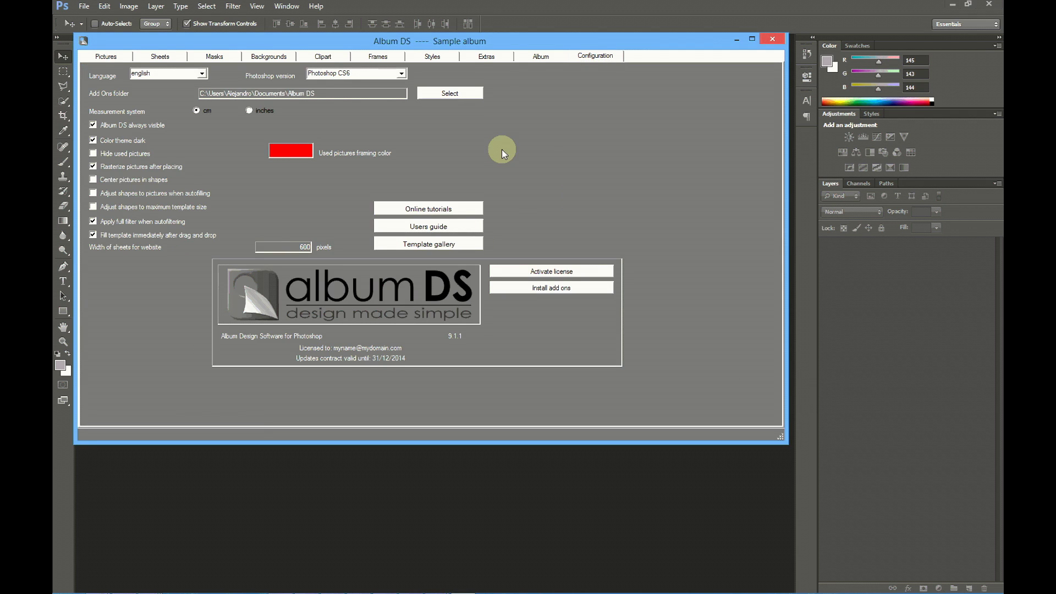
{"action": "key", "text": "ctrl+Tab"}
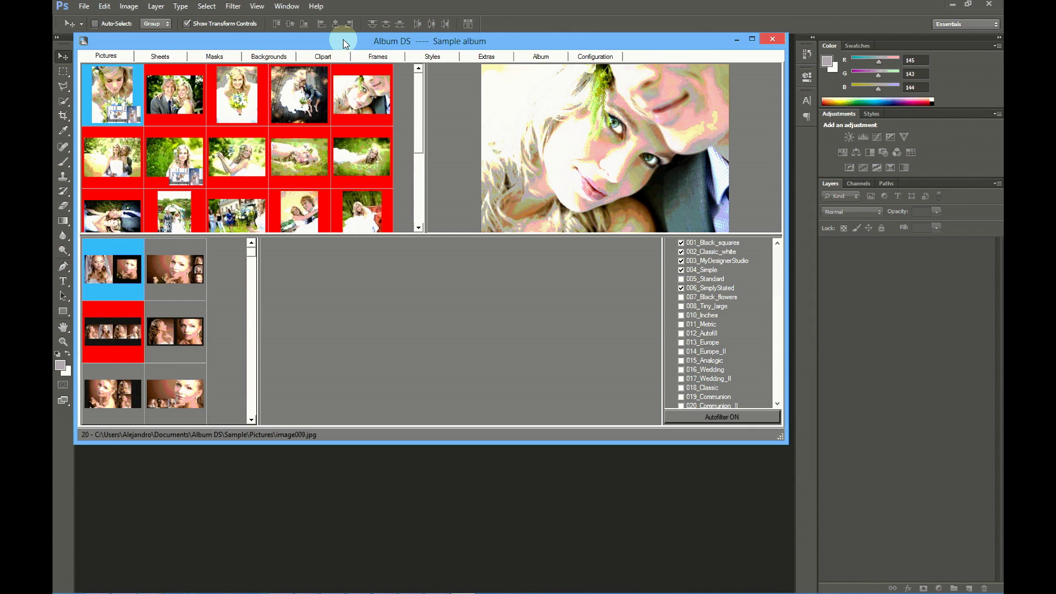
Move the Album DS window lower and shrink it to about 1035x630
{"action": "left_click_drag", "start_coordinate": [344, 42], "coordinate": [374, 80]}
{"action": "left_click_drag", "start_coordinate": [809, 474], "coordinate": [809, 473]}
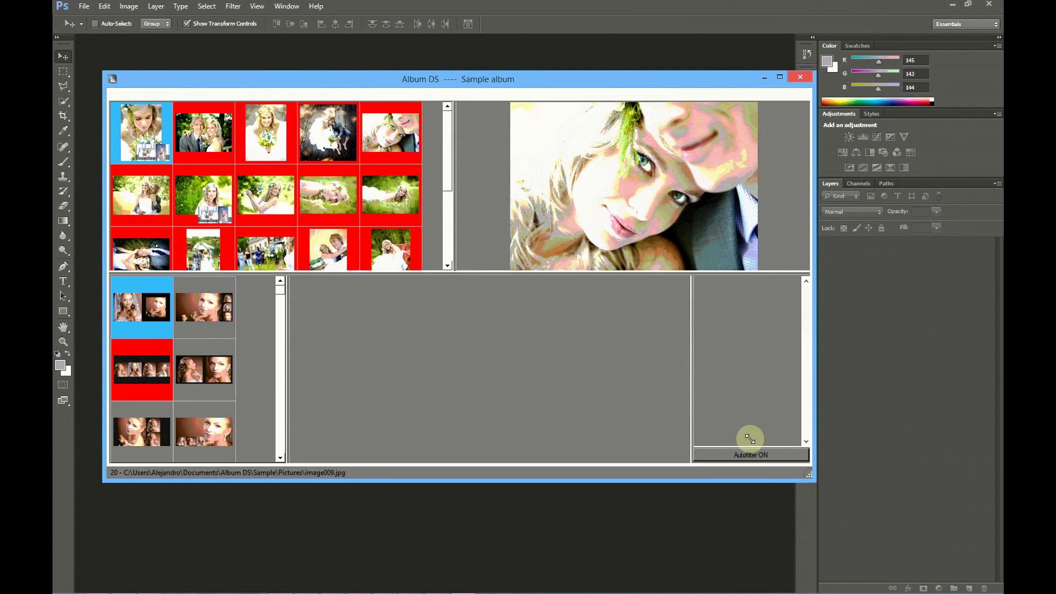
{"action": "left_click_drag", "start_coordinate": [606, 368], "coordinate": [839, 472]}
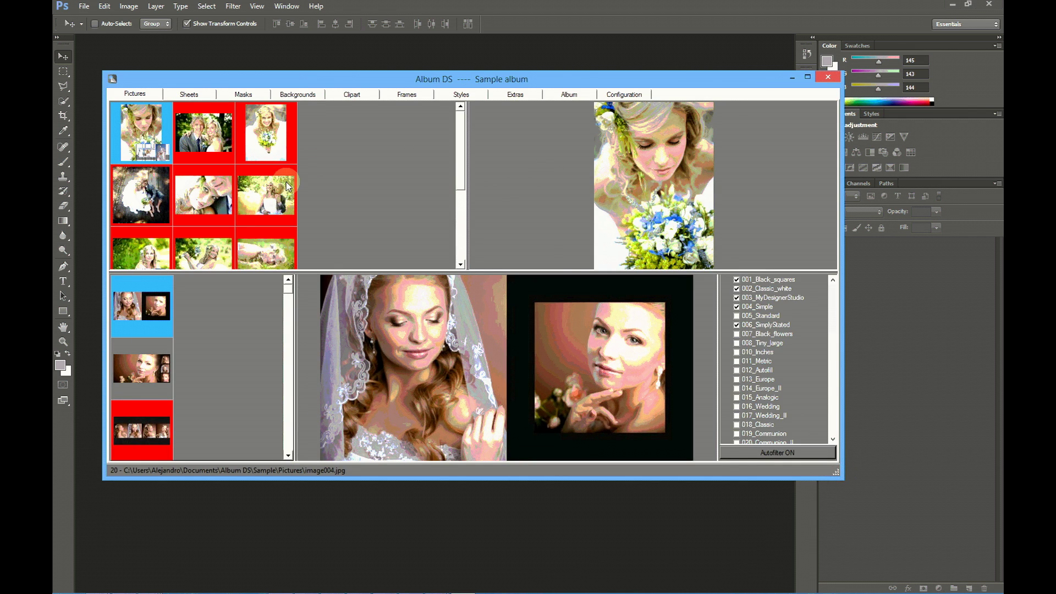
Preview another photo and resize the photo grid, preview and layouts panels
{"action": "left_click", "coordinate": [303, 274]}
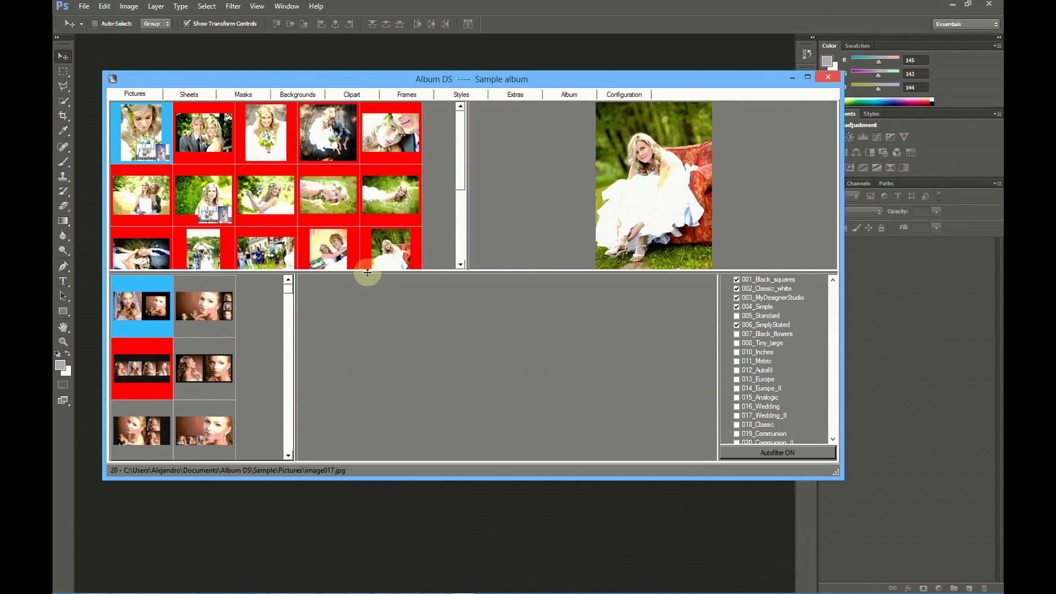
{"action": "left_click_drag", "start_coordinate": [367, 278], "coordinate": [378, 384]}
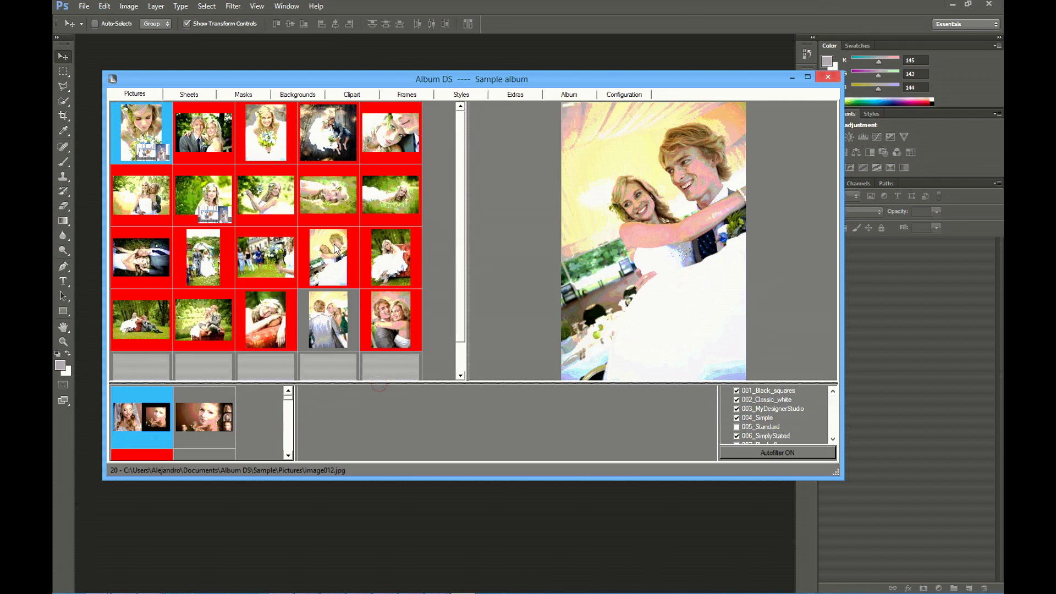
{"action": "left_click_drag", "start_coordinate": [468, 250], "coordinate": [312, 252]}
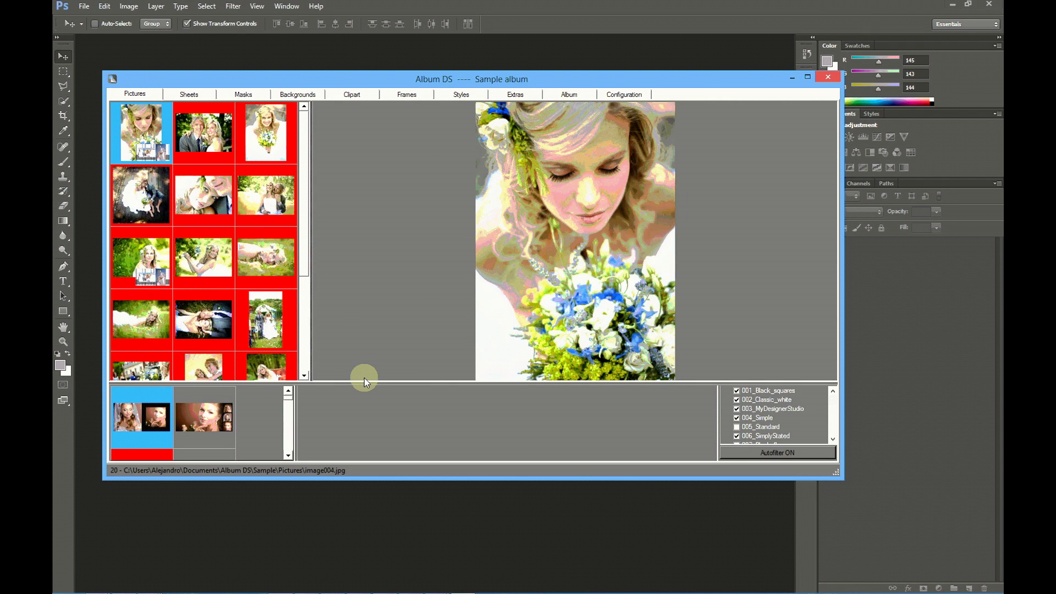
{"action": "left_click_drag", "start_coordinate": [365, 384], "coordinate": [368, 225]}
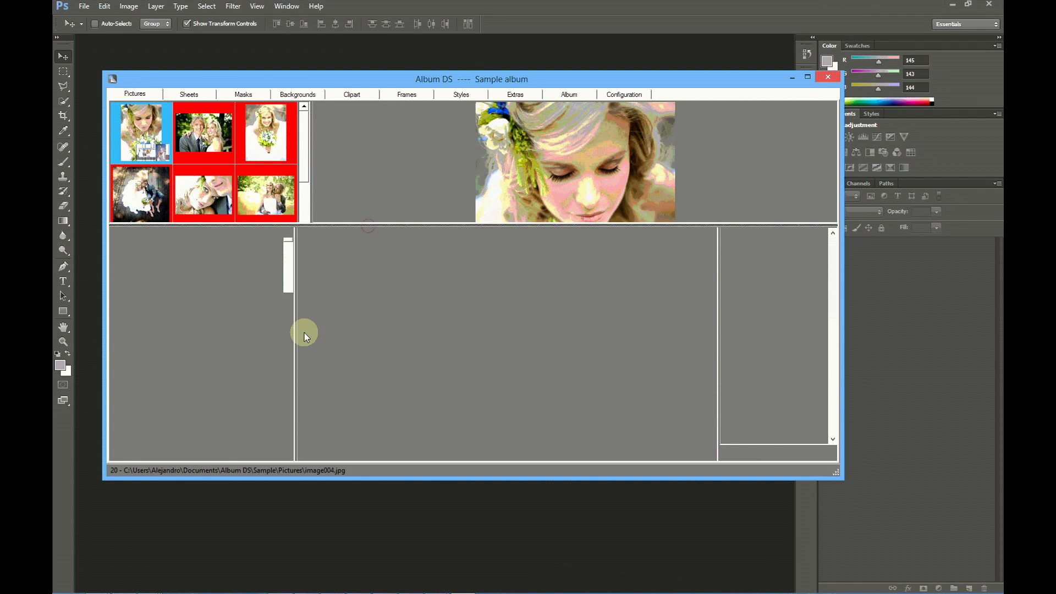
{"action": "left_click_drag", "start_coordinate": [297, 340], "coordinate": [464, 338]}
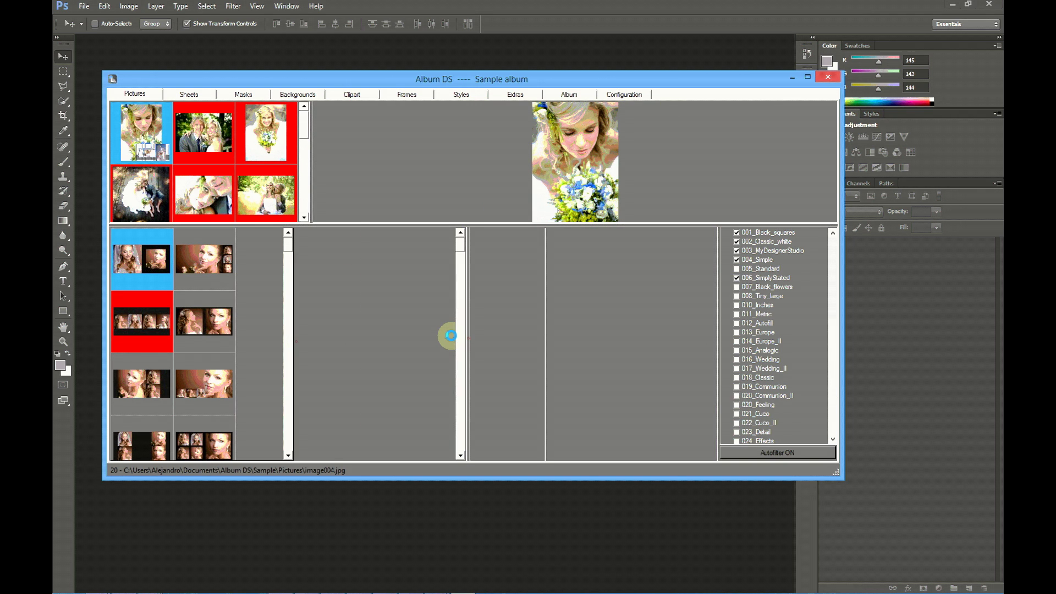
Preview the classicblack_2_squares template, browse the Sheets page, then return to Pictures
{"action": "left_click", "coordinate": [210, 270]}
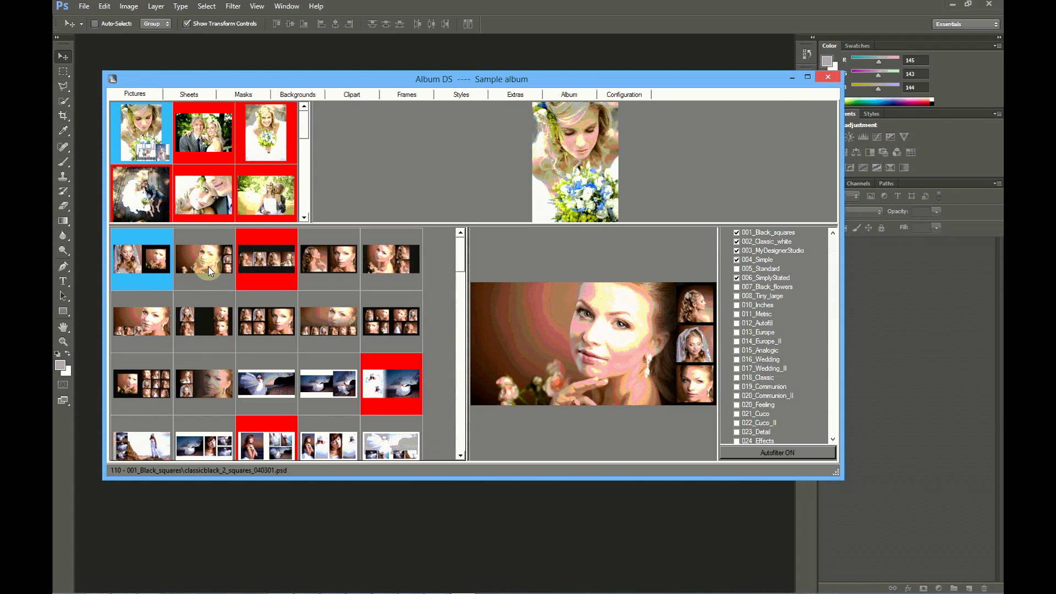
{"action": "left_click", "coordinate": [190, 106]}
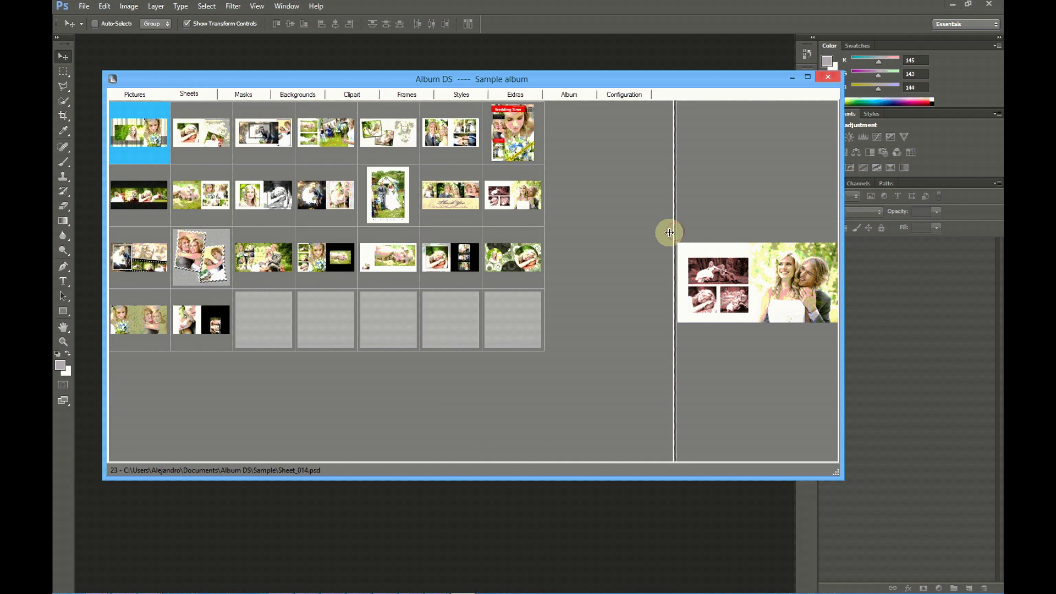
{"action": "left_click_drag", "start_coordinate": [669, 233], "coordinate": [386, 229]}
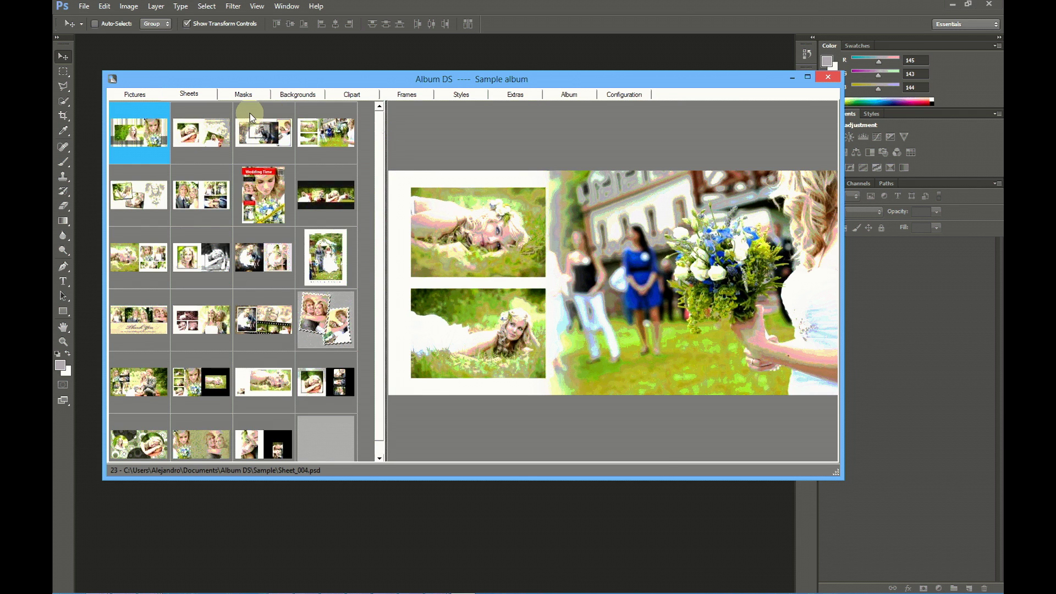
{"action": "left_click", "coordinate": [134, 94]}
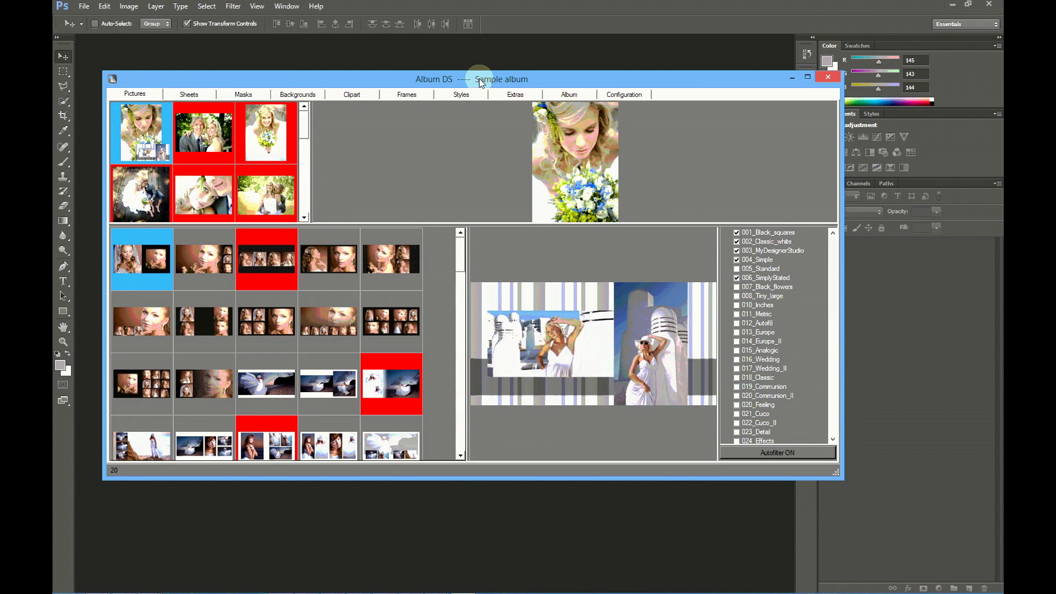
Nudge the window, preview the black-squares template, and browse the Sheets and Masks libraries
{"action": "left_click_drag", "start_coordinate": [477, 77], "coordinate": [490, 91]}
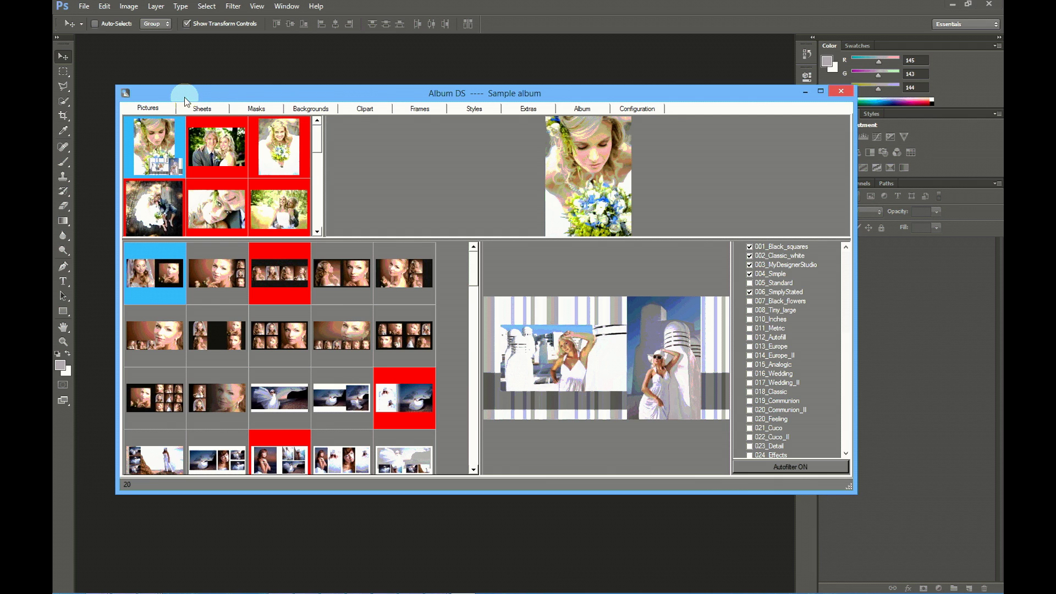
{"action": "left_click", "coordinate": [217, 267]}
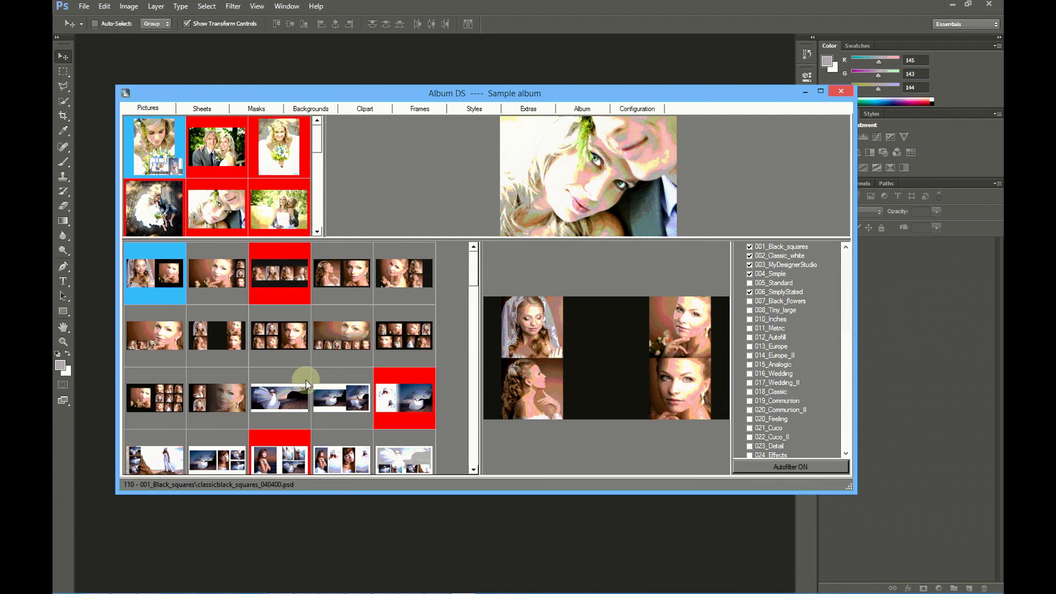
{"action": "left_click", "coordinate": [202, 108]}
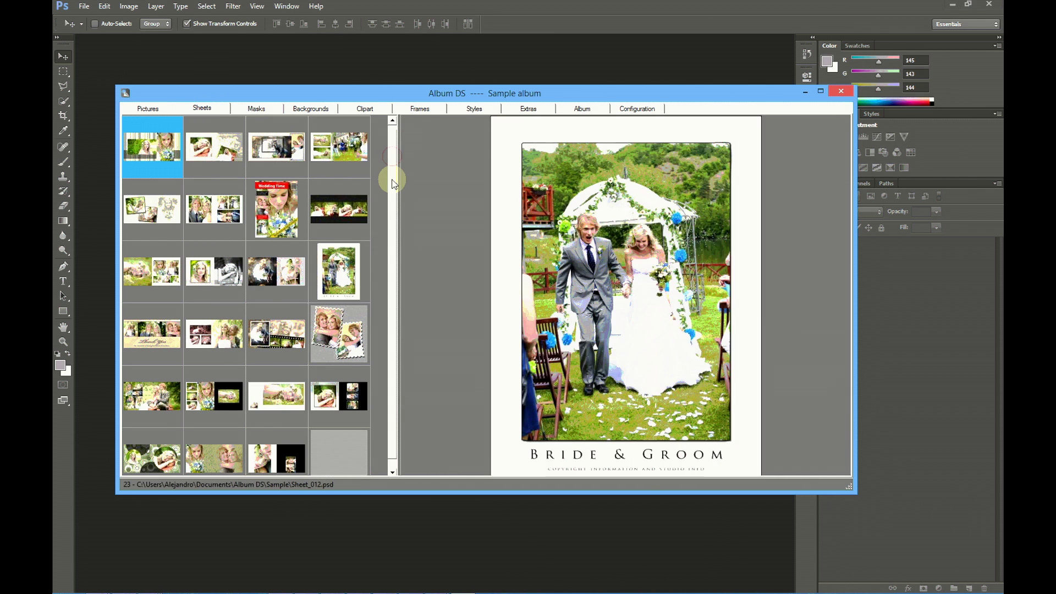
{"action": "left_click", "coordinate": [252, 109]}
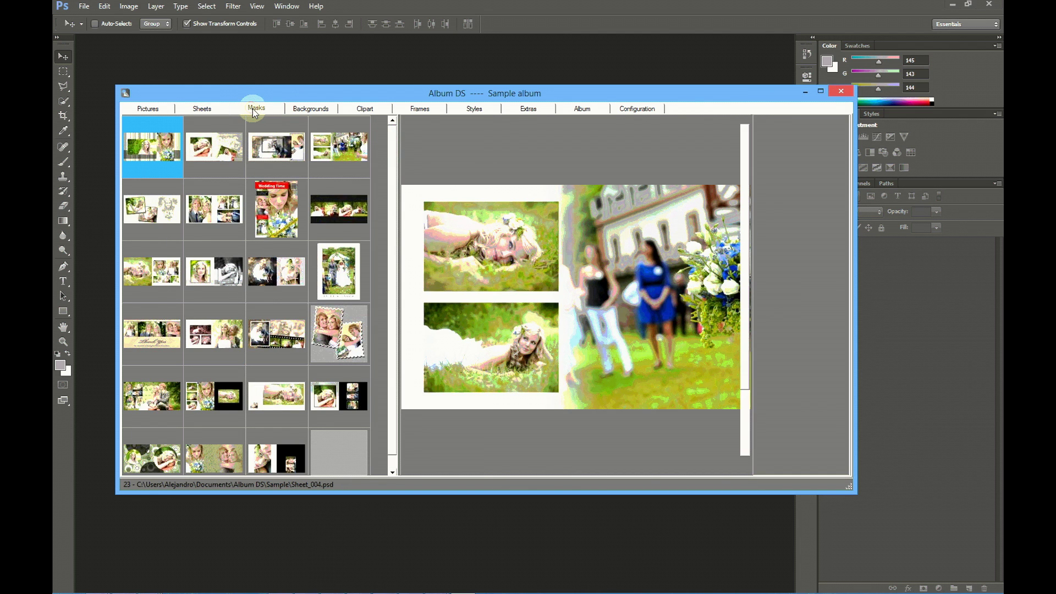
Browse Backgrounds, Clipart, Frames and Styles, ending on the Extras photo effects list
{"action": "left_click", "coordinate": [319, 110]}
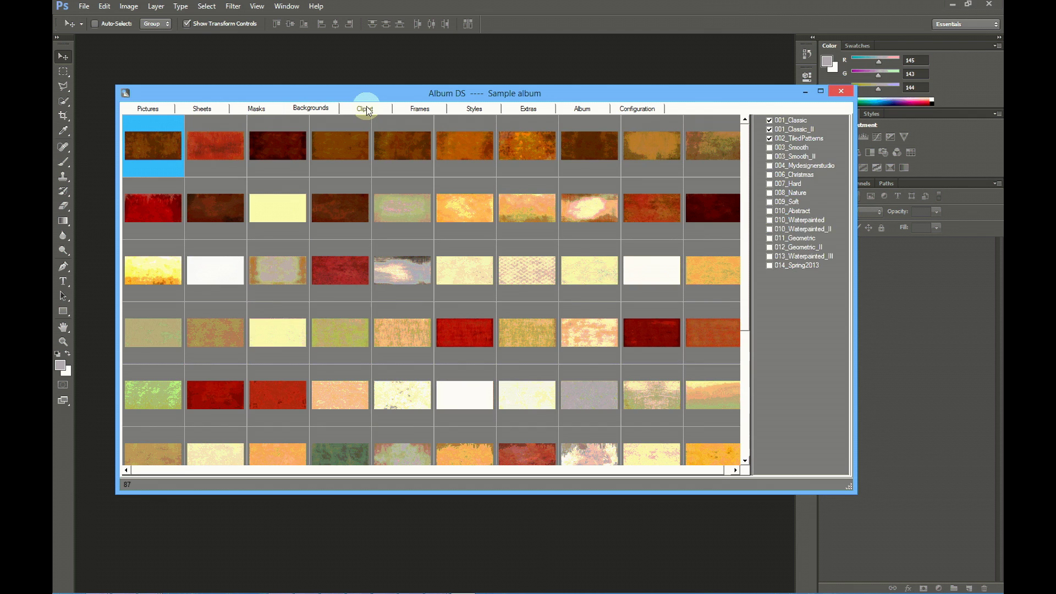
{"action": "left_click", "coordinate": [366, 110]}
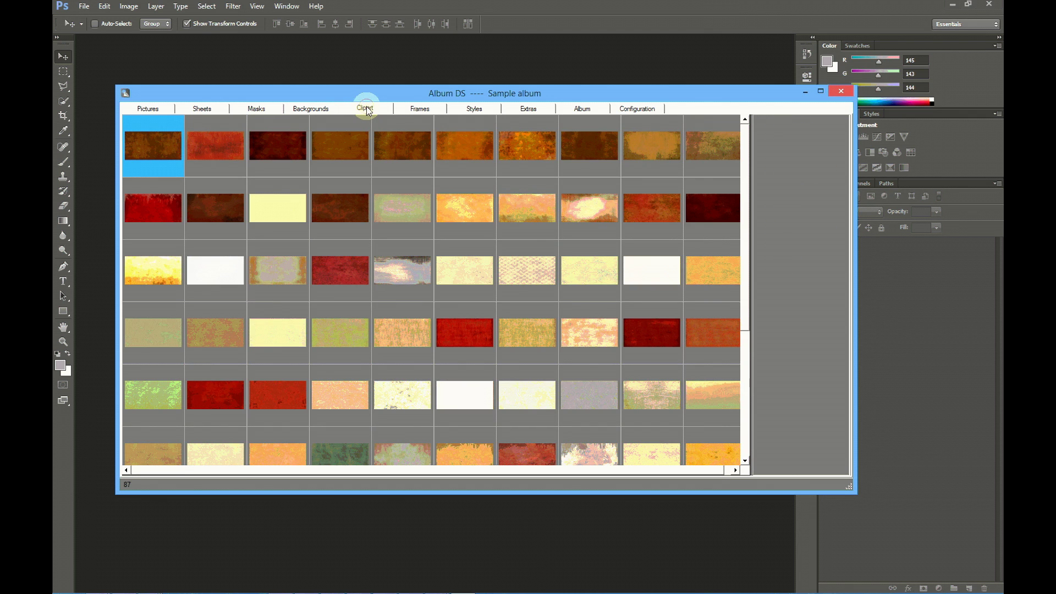
{"action": "left_click", "coordinate": [425, 109]}
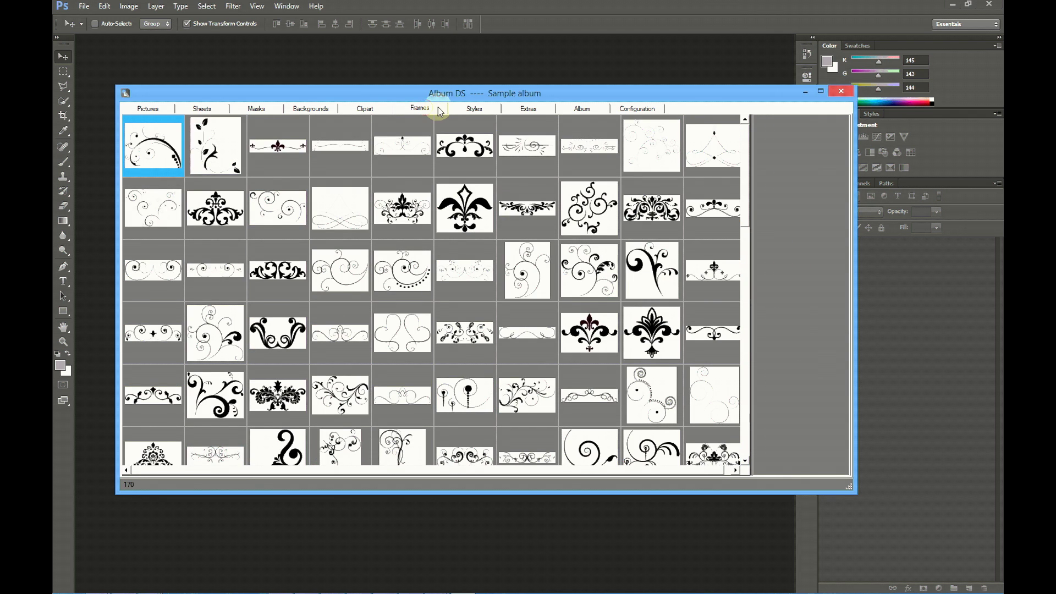
{"action": "left_click", "coordinate": [474, 109]}
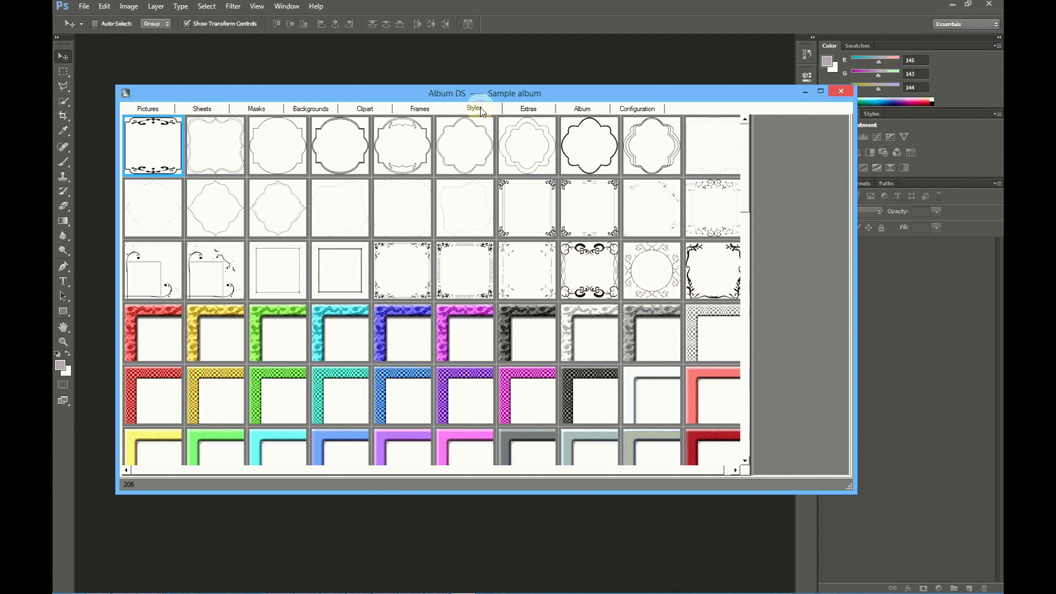
{"action": "left_click", "coordinate": [533, 109]}
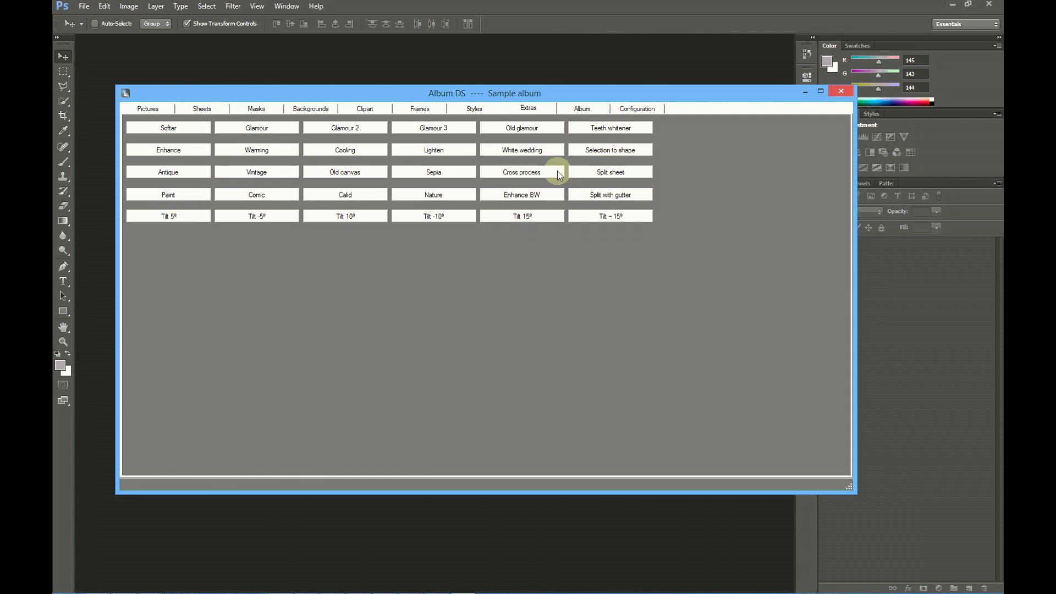
View the Album name and size settings, then the Configuration page (English, Photoshop CS6, cm)
{"action": "left_click", "coordinate": [587, 110]}
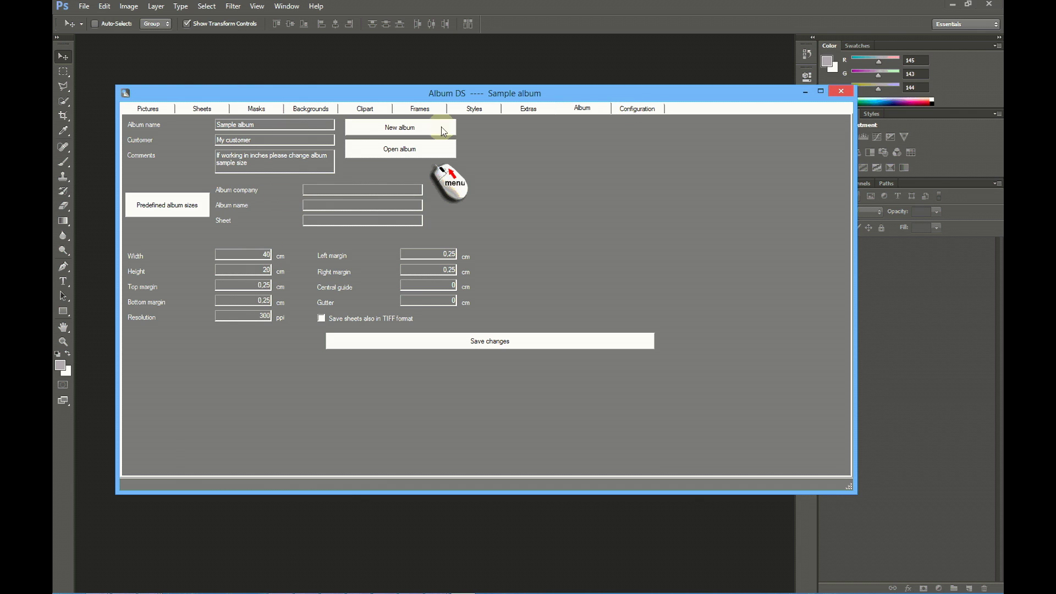
{"action": "left_click", "coordinate": [632, 113]}
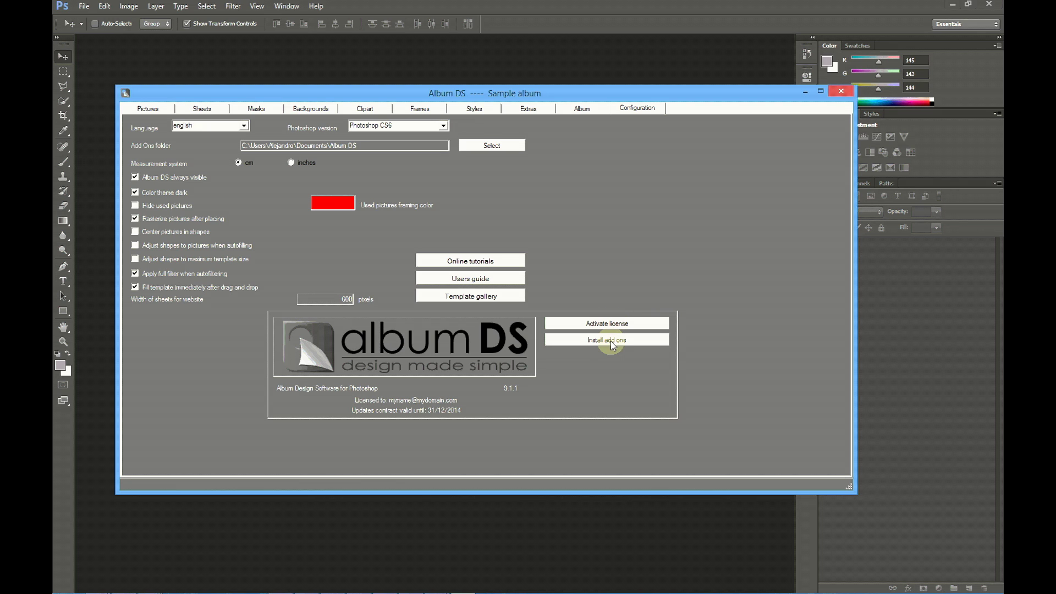
Scroll through the Install add ons list, close it, and return to the Pictures tab
{"action": "left_click", "coordinate": [610, 341]}
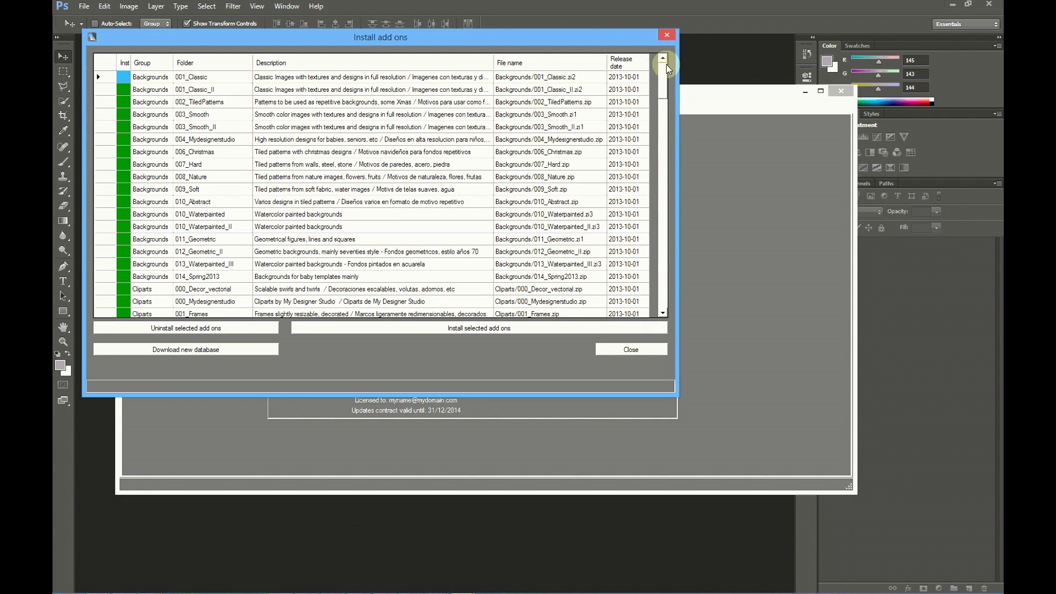
{"action": "left_click_drag", "start_coordinate": [664, 67], "coordinate": [664, 308]}
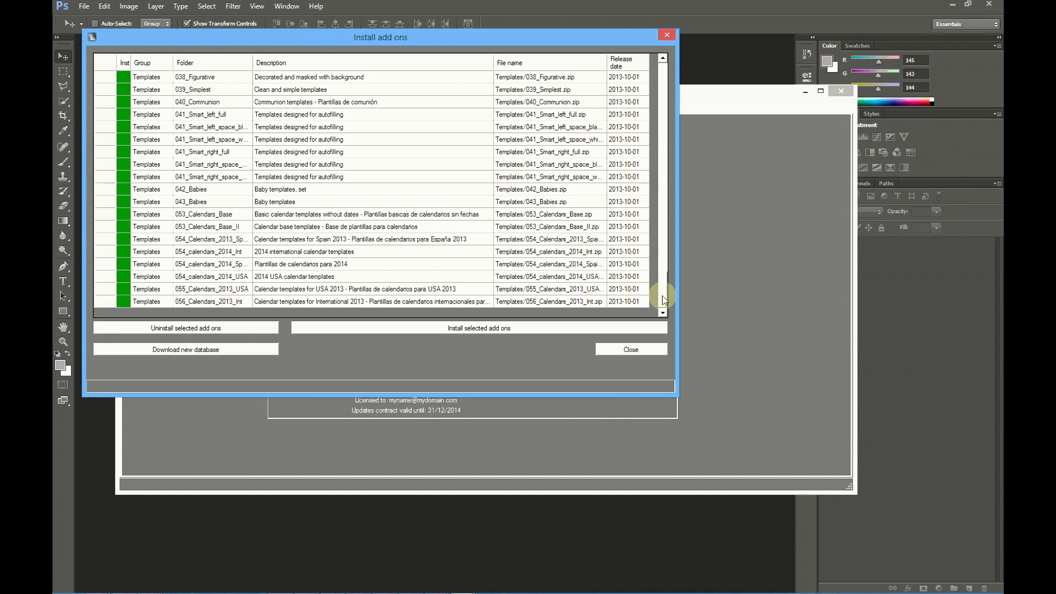
{"action": "left_click", "coordinate": [630, 350]}
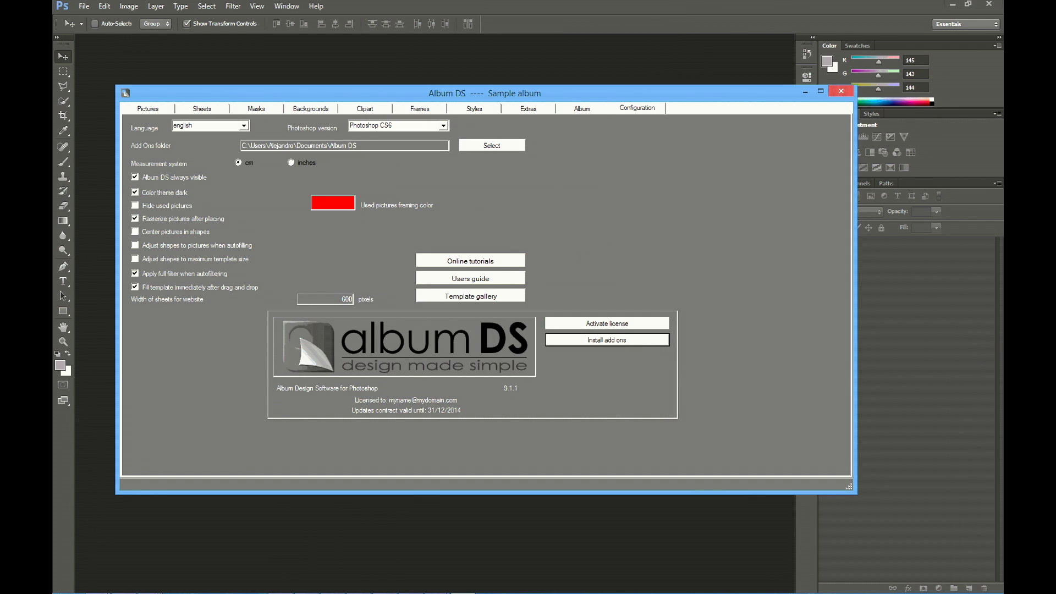
{"action": "left_click", "coordinate": [971, 349]}
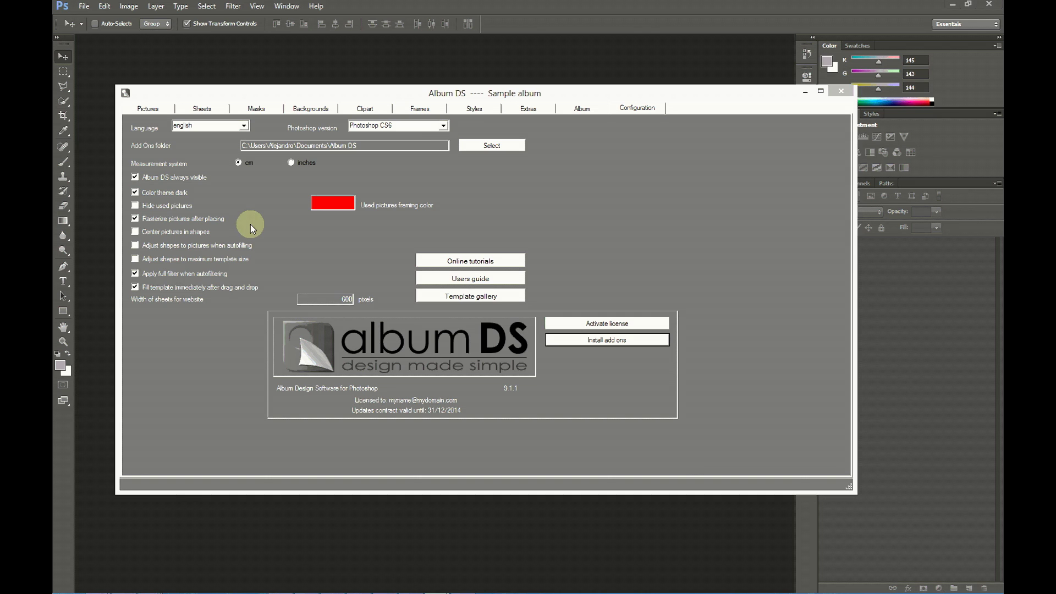
{"action": "left_click", "coordinate": [156, 113]}
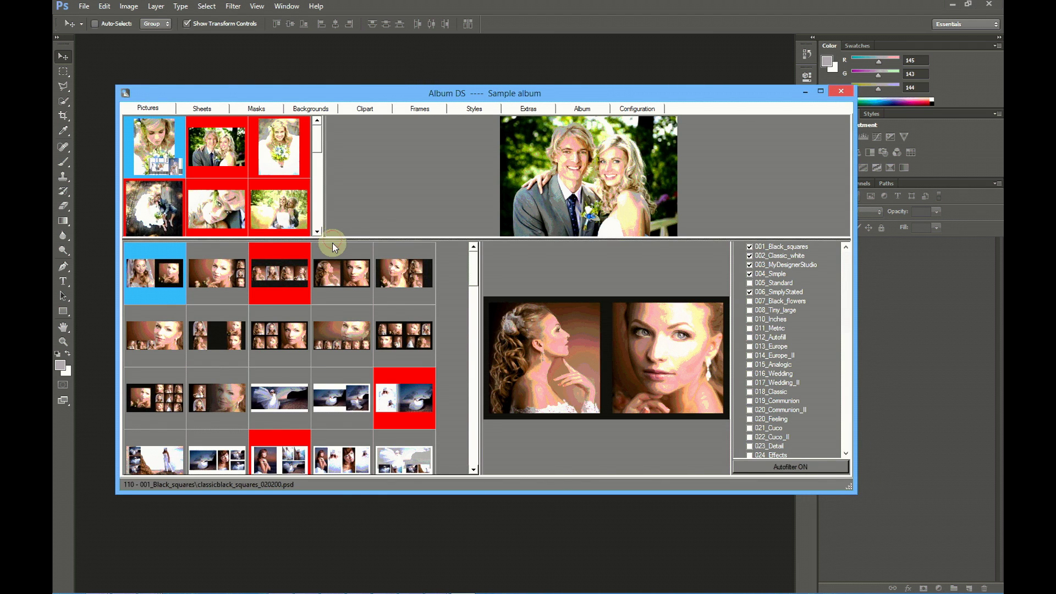
Enlarge the preview pane and browse the ready-made sample sheets on the Sheets page
{"action": "left_click_drag", "start_coordinate": [333, 242], "coordinate": [338, 388]}
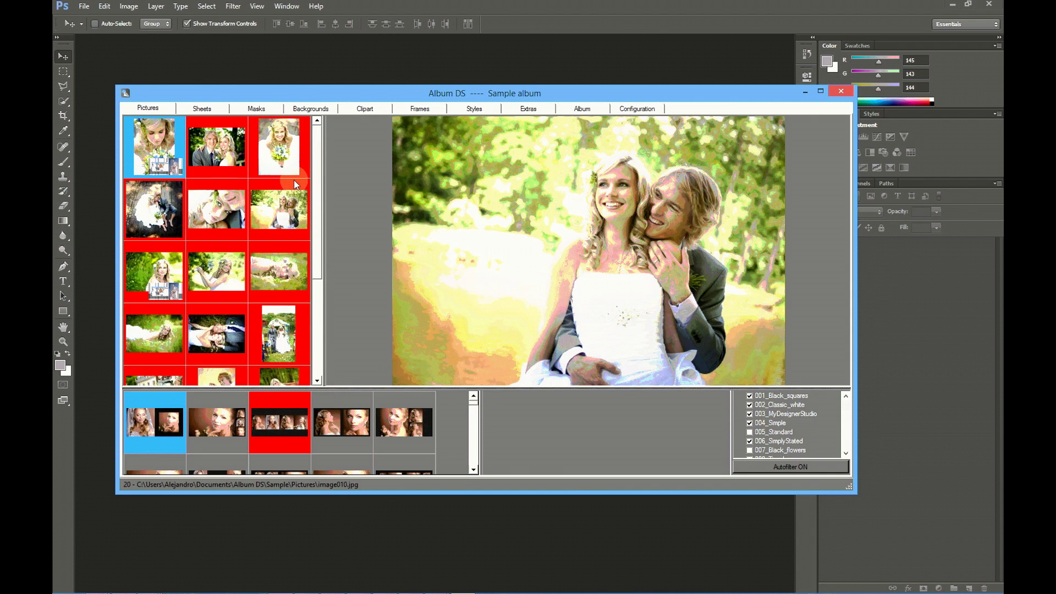
{"action": "left_click", "coordinate": [203, 108]}
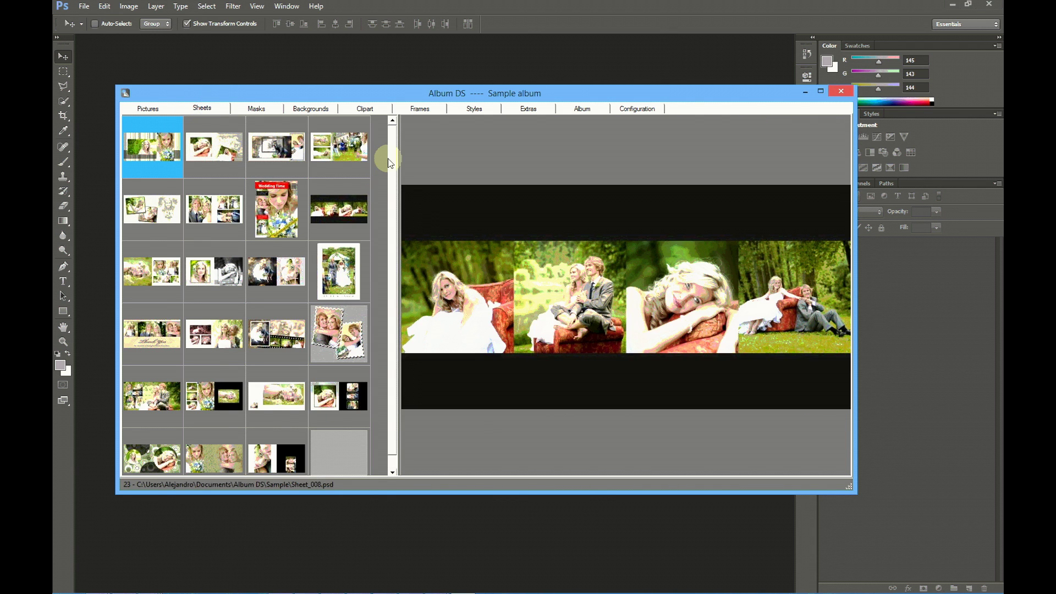
{"action": "scroll", "coordinate": [391, 231], "scroll_direction": "down", "scroll_amount": 1}
{"action": "scroll", "coordinate": [395, 223], "scroll_direction": "up", "scroll_amount": 1}
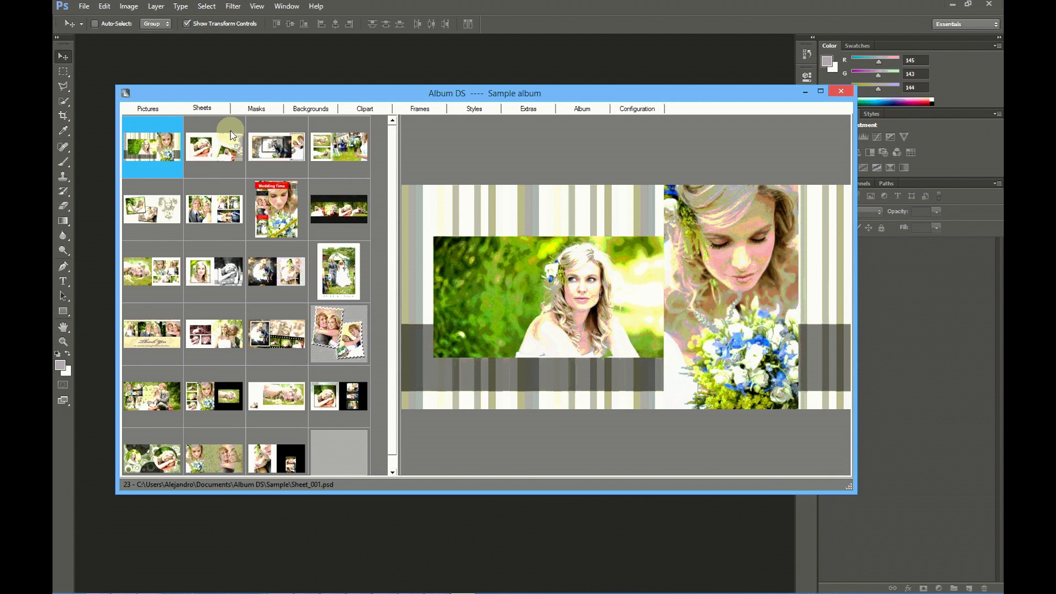
Start a new album database named myfirstalbum in the Documents library
{"action": "left_click_drag", "start_coordinate": [583, 97], "coordinate": [577, 122]}
{"action": "left_click", "coordinate": [576, 132]}
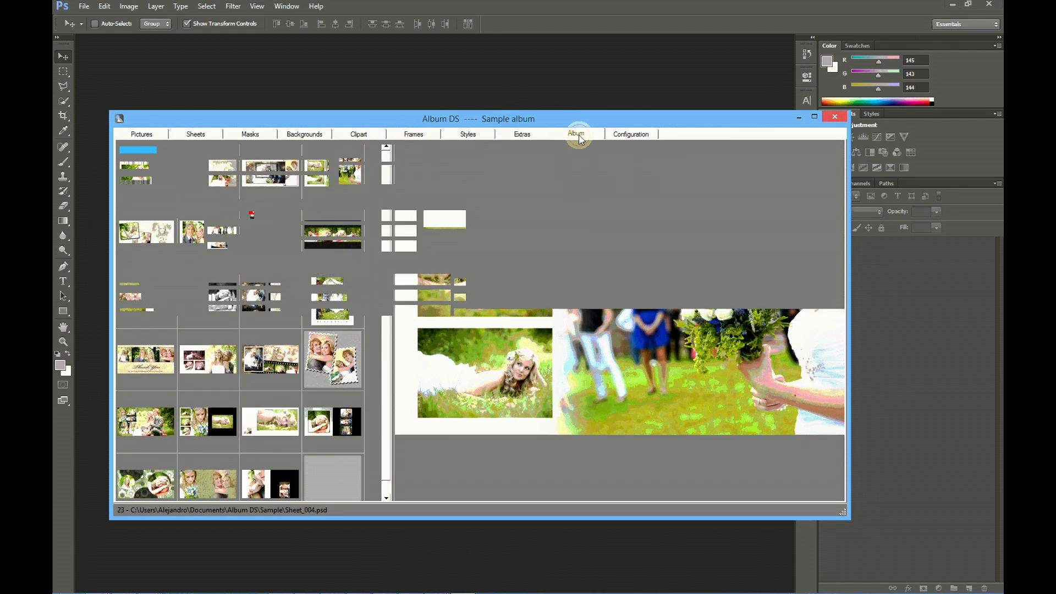
{"action": "left_click", "coordinate": [399, 159]}
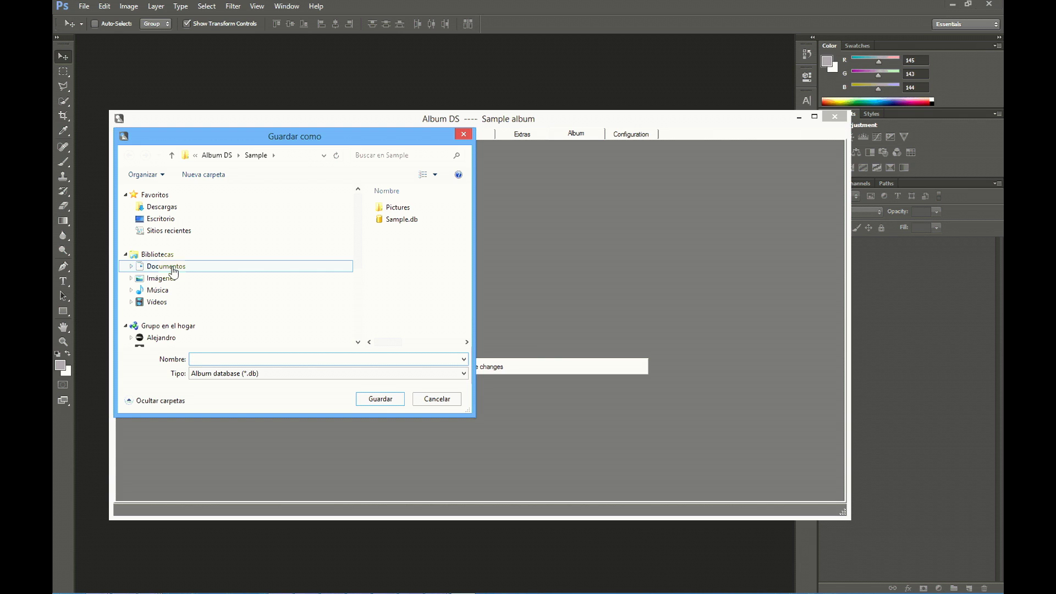
{"action": "left_click", "coordinate": [174, 269]}
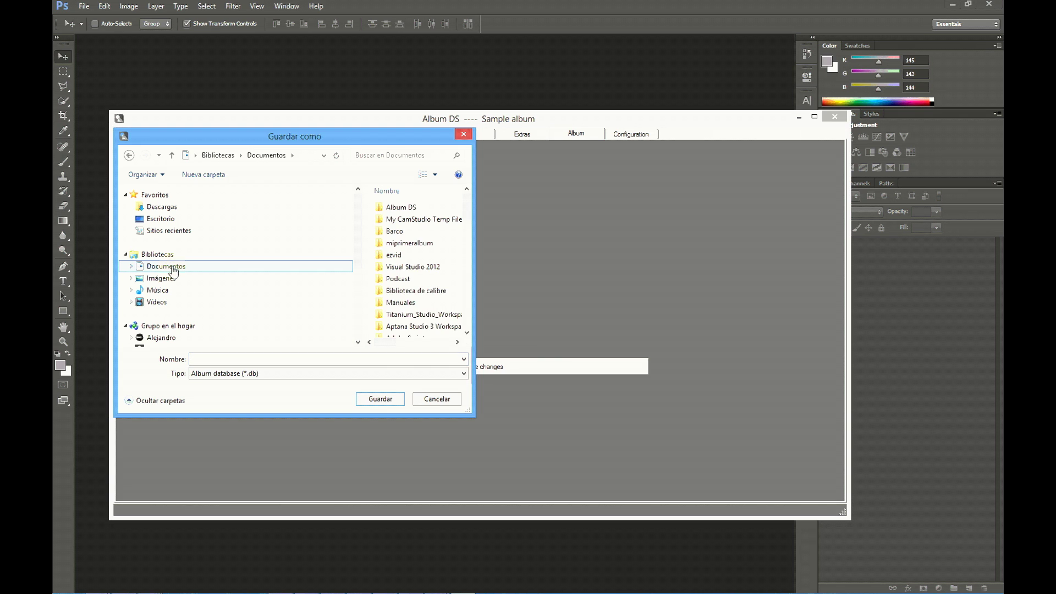
{"action": "left_click", "coordinate": [216, 358]}
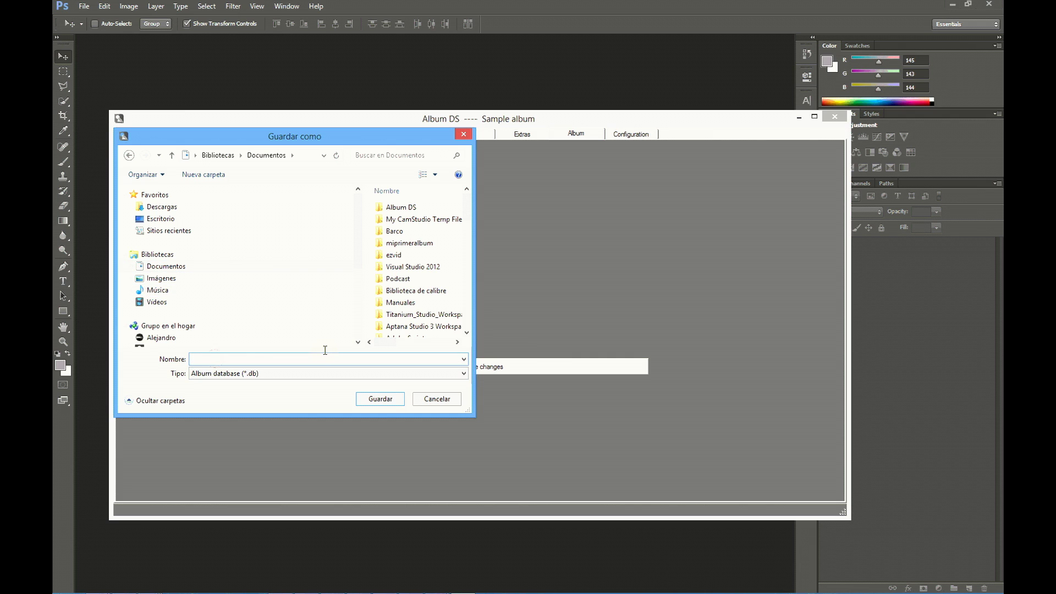
{"action": "type", "text": "myfirstalbum"}
Save the new album, rename it 'My first album', and save the album settings
{"action": "left_click", "coordinate": [384, 400]}
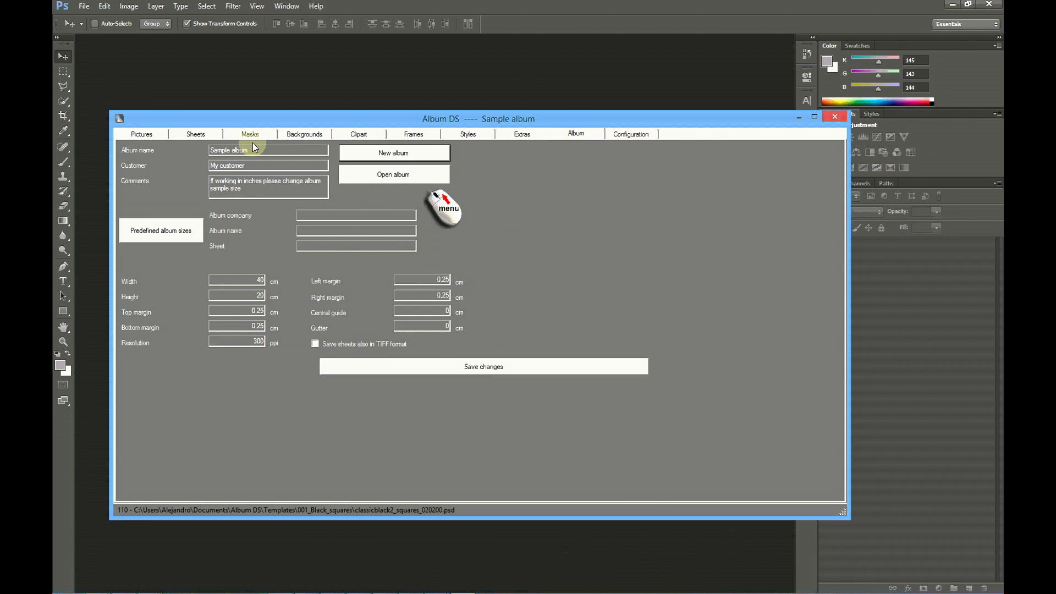
{"action": "left_click_drag", "start_coordinate": [260, 149], "coordinate": [174, 152]}
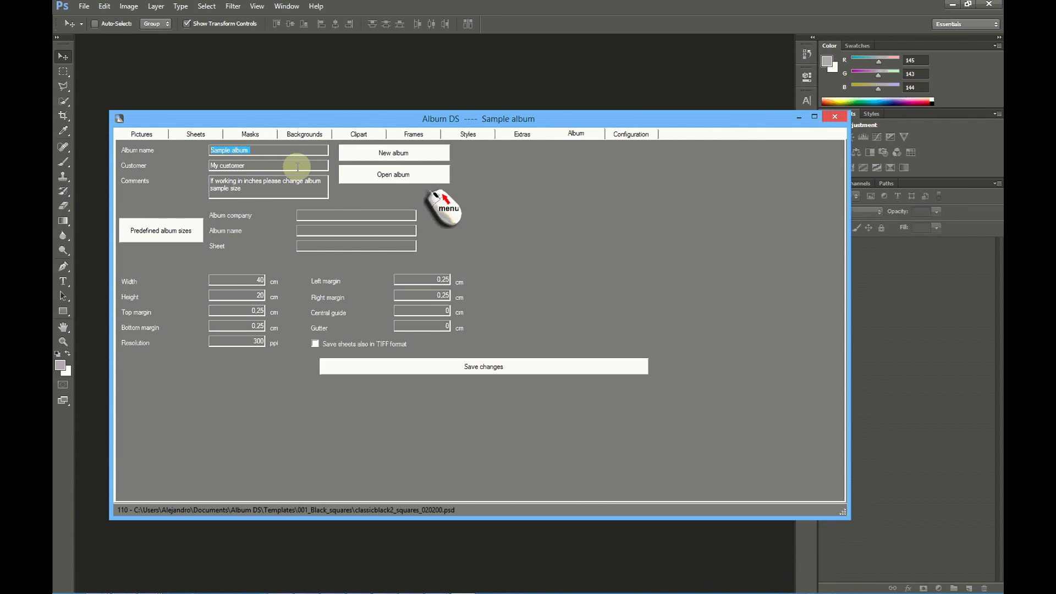
{"action": "type", "text": "My first album"}
{"action": "key", "text": "Tab"}
{"action": "left_click", "coordinate": [243, 278]}
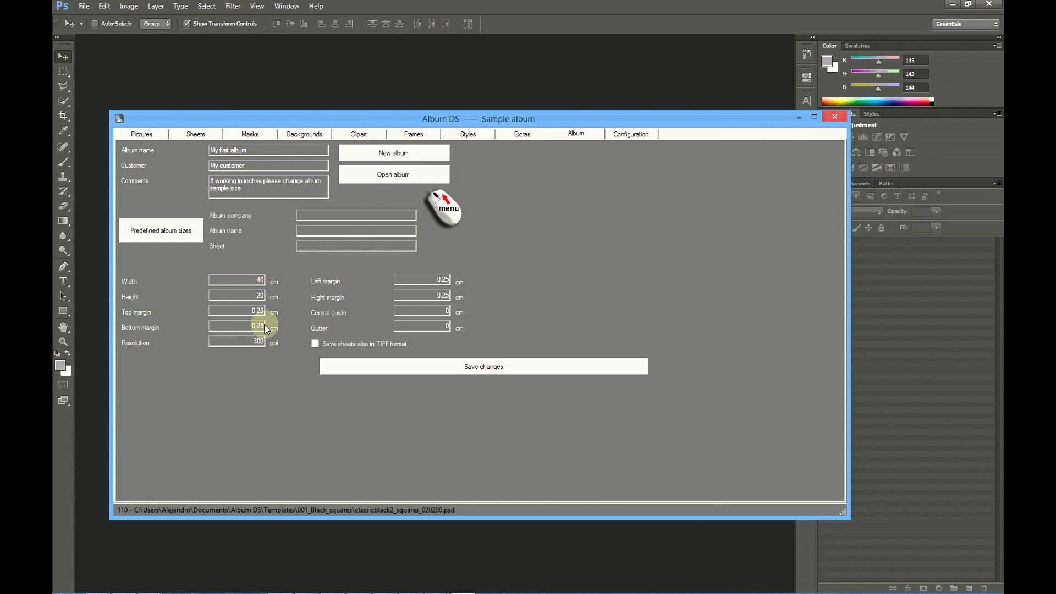
{"action": "left_click", "coordinate": [478, 368]}
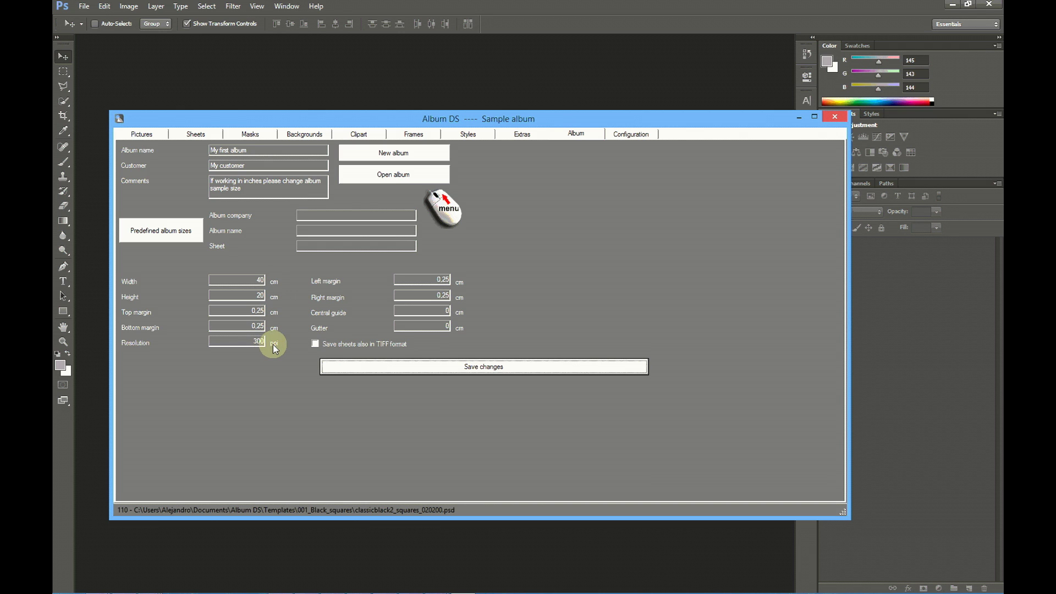
Switch the program's measurement system to inches
{"action": "left_click", "coordinate": [628, 133]}
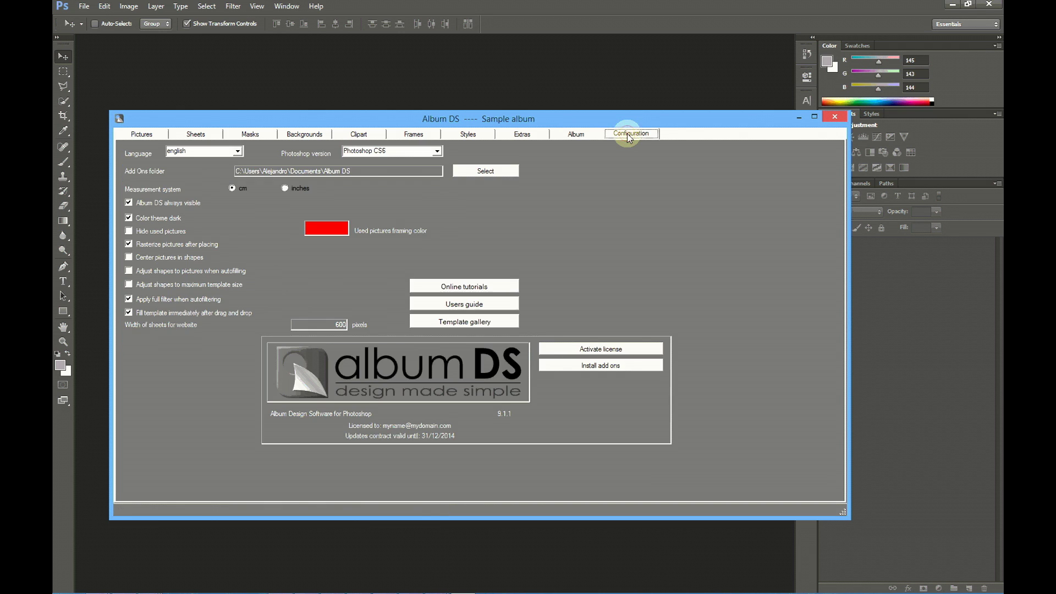
{"action": "left_click", "coordinate": [285, 188]}
{"action": "left_click", "coordinate": [576, 133]}
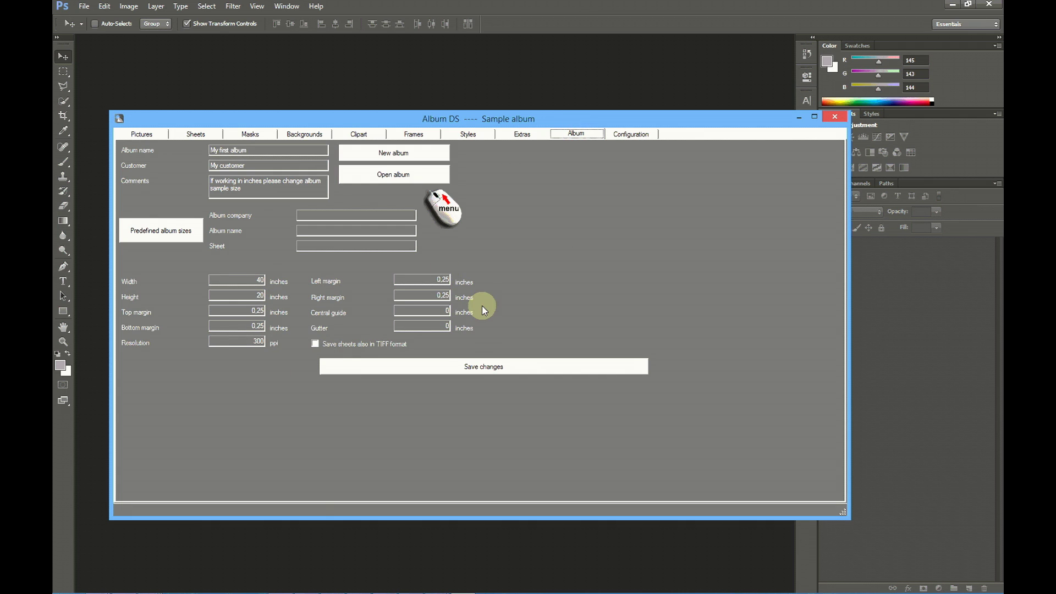
Set the album size to 21 × 10.5 inches
{"action": "left_click", "coordinate": [252, 281]}
{"action": "double_click", "coordinate": [252, 281]}
{"action": "type", "text": "21"}
{"action": "key", "text": "Tab"}
{"action": "type", "text": "10.5"}
Set top and bottom margins to 0.25 inch and left and right margins to 0.5 inch
{"action": "double_click", "coordinate": [251, 311]}
{"action": "type", "text": "0"}
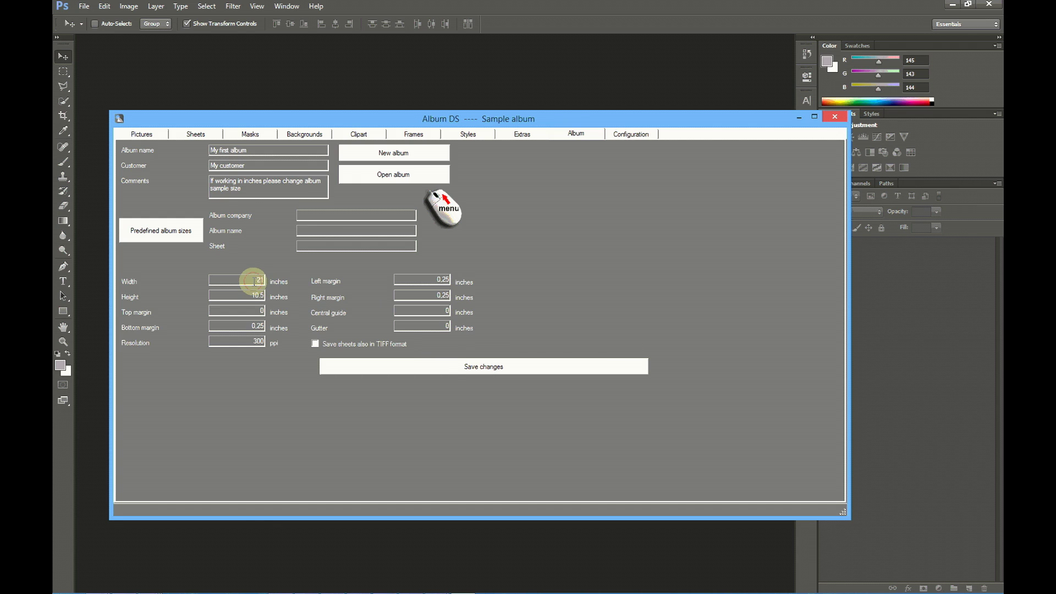
{"action": "double_click", "coordinate": [260, 280]}
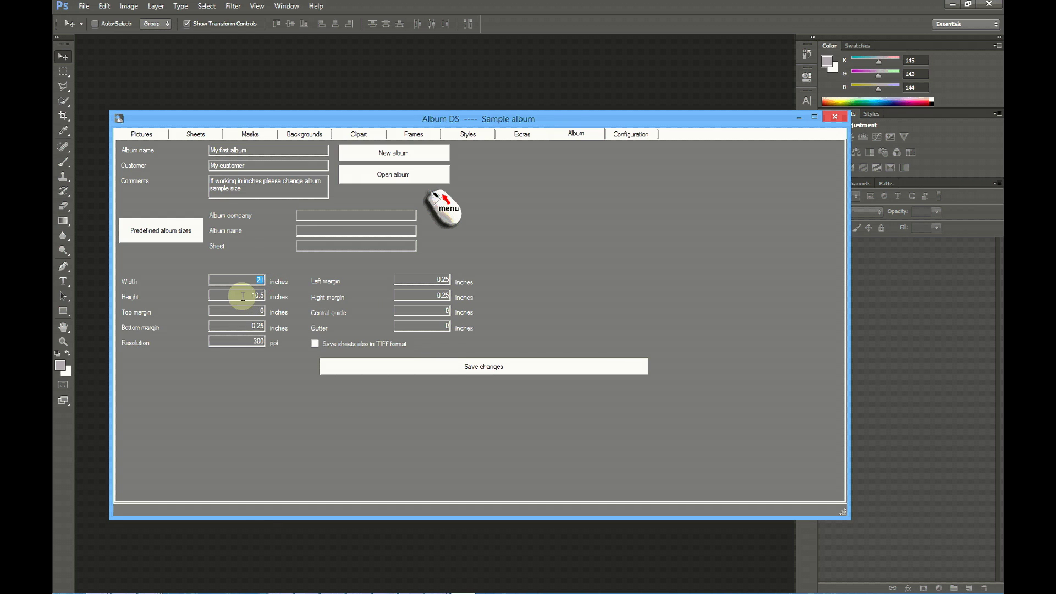
{"action": "double_click", "coordinate": [258, 296]}
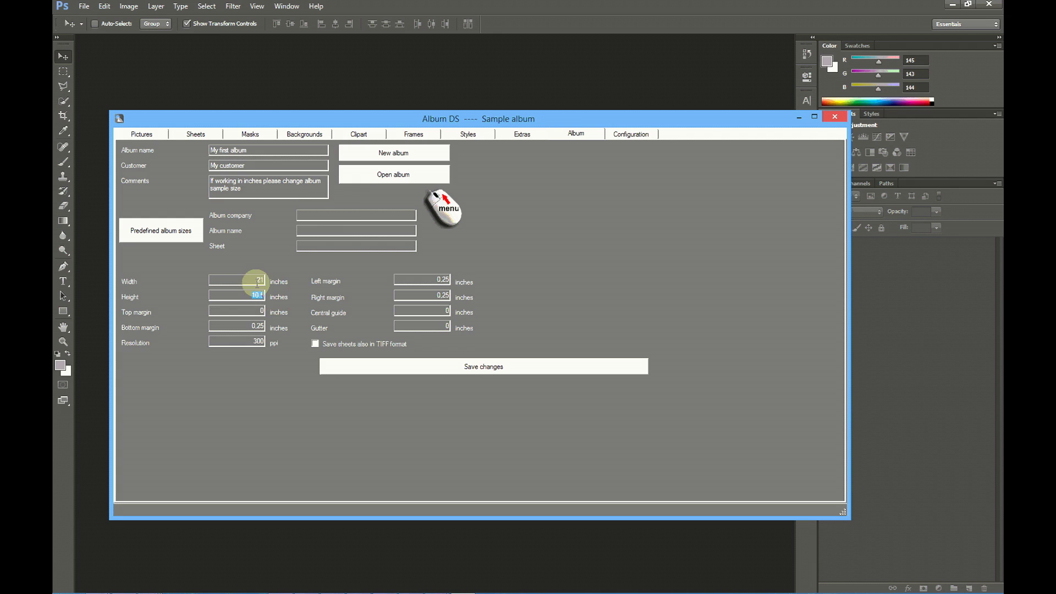
{"action": "left_click", "coordinate": [261, 310]}
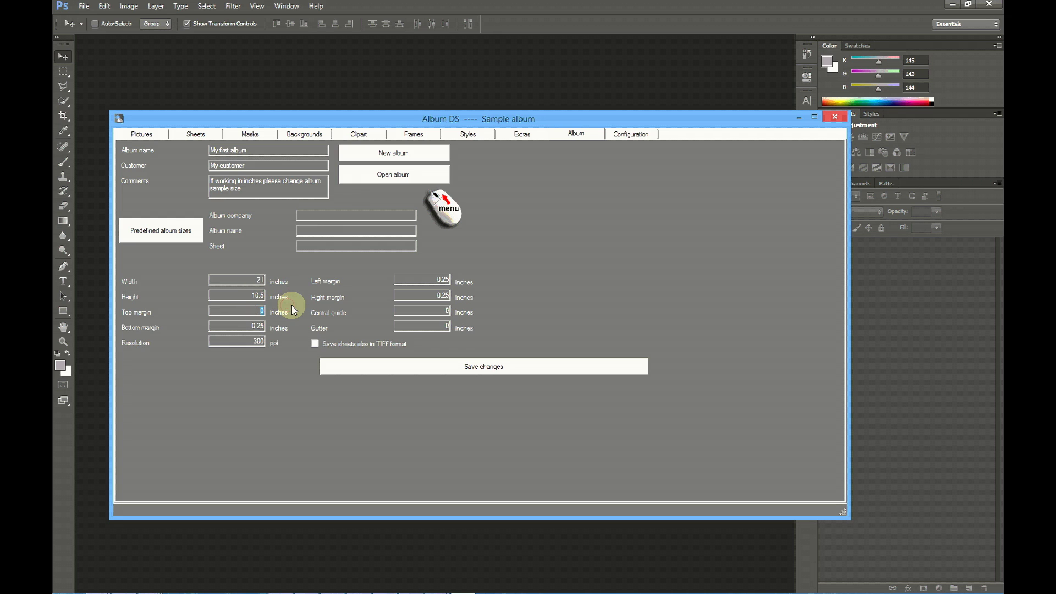
{"action": "type", "text": ".25"}
{"action": "key", "text": "Tab"}
{"action": "type", "text": "0.25"}
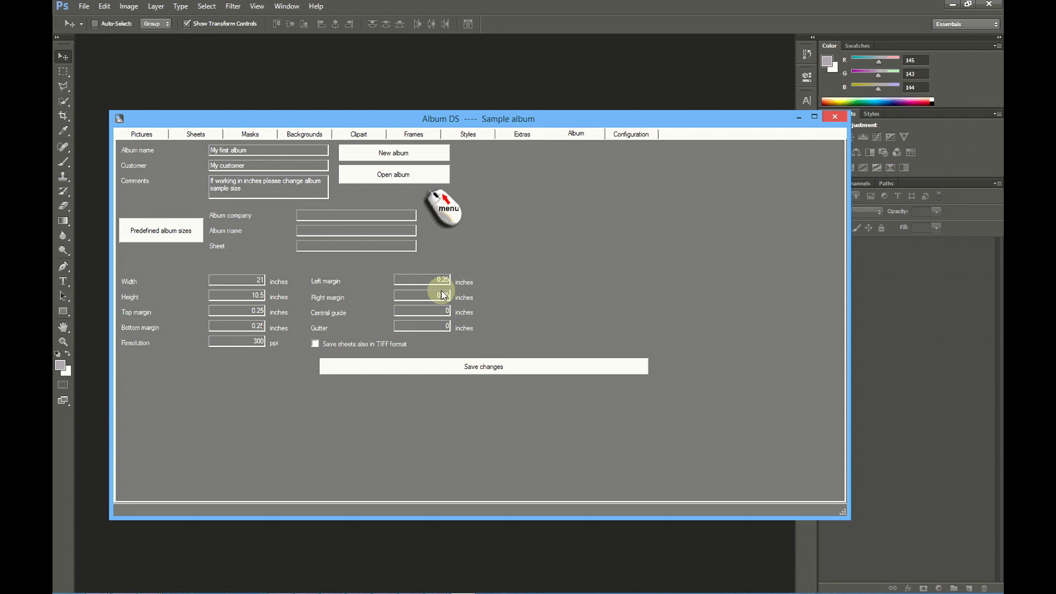
{"action": "double_click", "coordinate": [441, 279]}
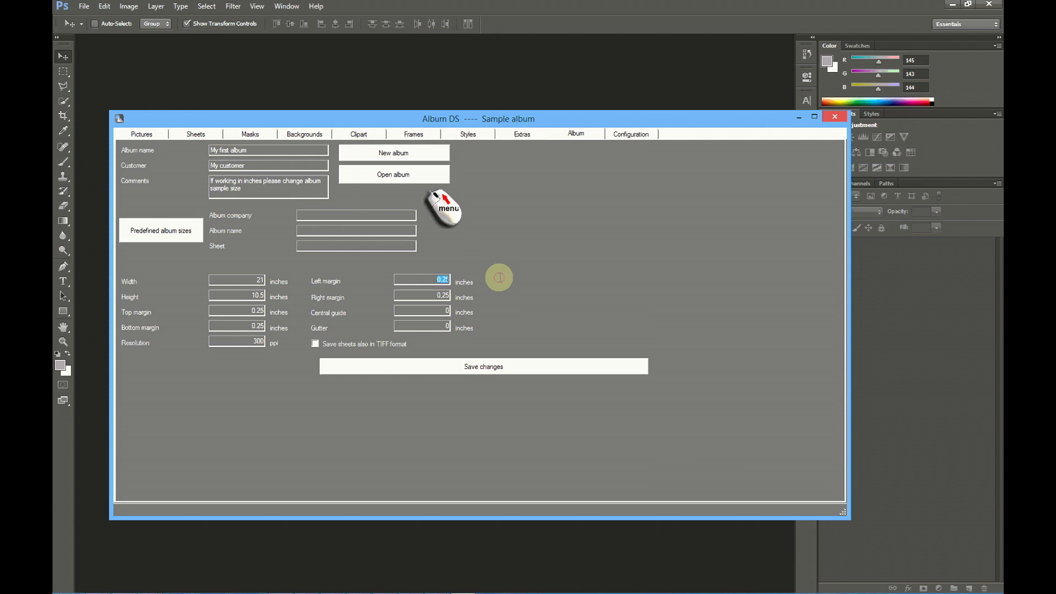
{"action": "type", "text": "0.5"}
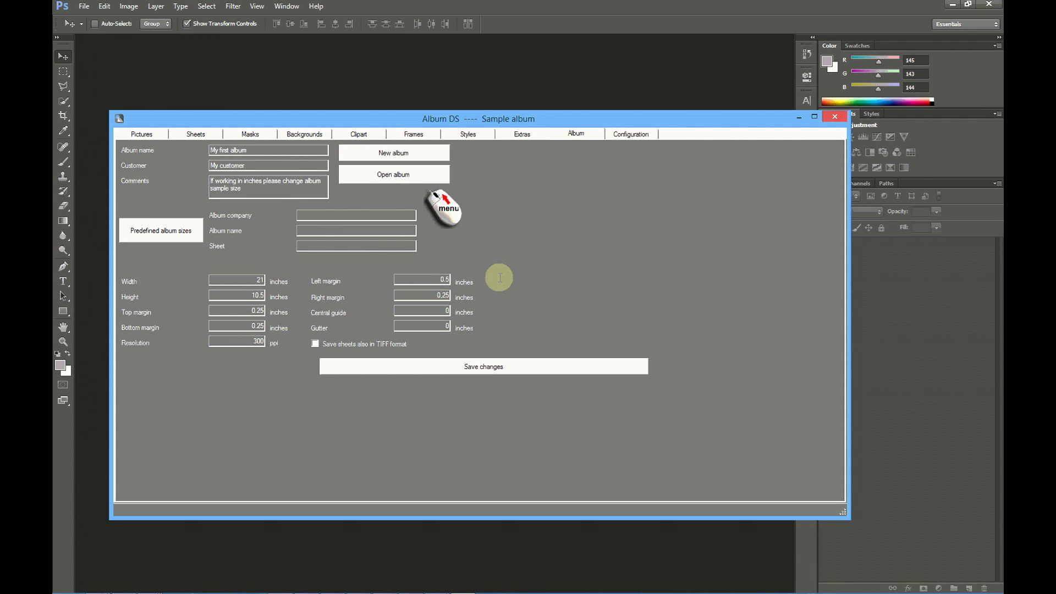
{"action": "double_click", "coordinate": [432, 294]}
{"action": "type", "text": "0.5"}
{"action": "left_click", "coordinate": [163, 236]}
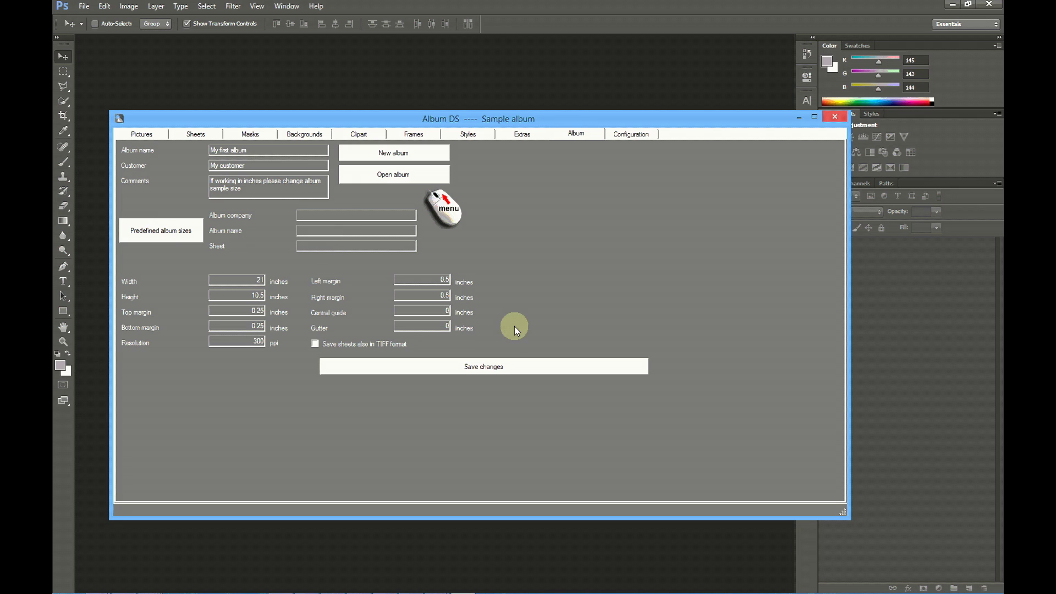
Save the 21 × 10.5 inch album size with its 0.25/0.5 inch margins
{"action": "left_click", "coordinate": [479, 368]}
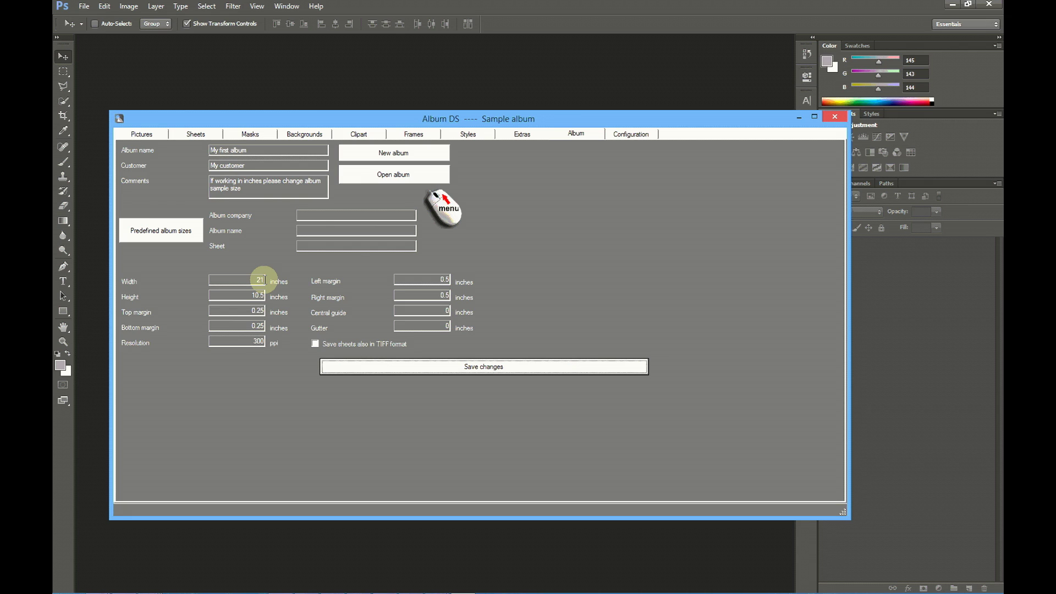
{"action": "left_click", "coordinate": [264, 280]}
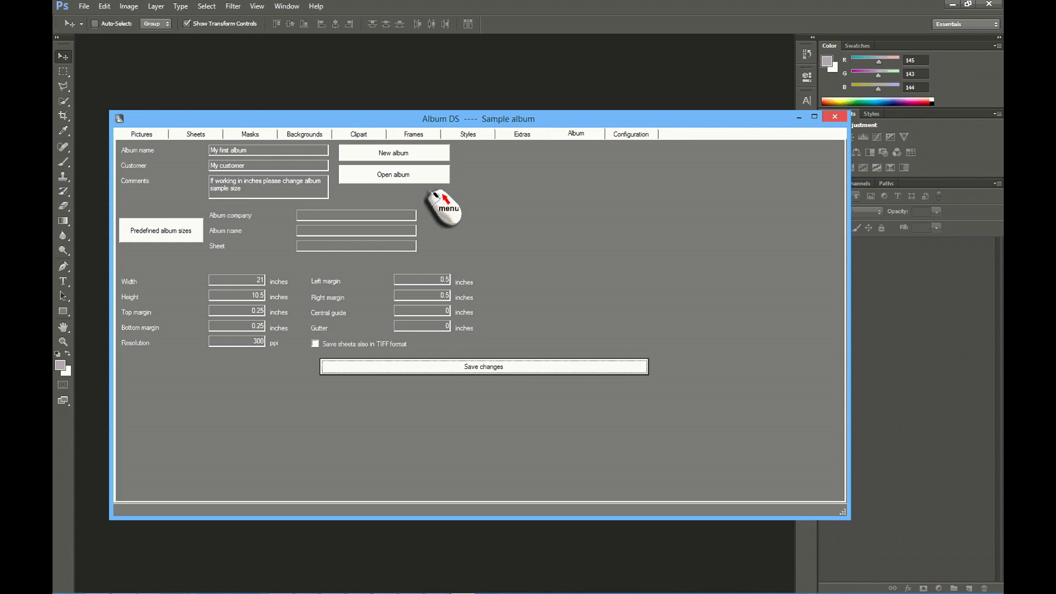
{"action": "left_click", "coordinate": [141, 133]}
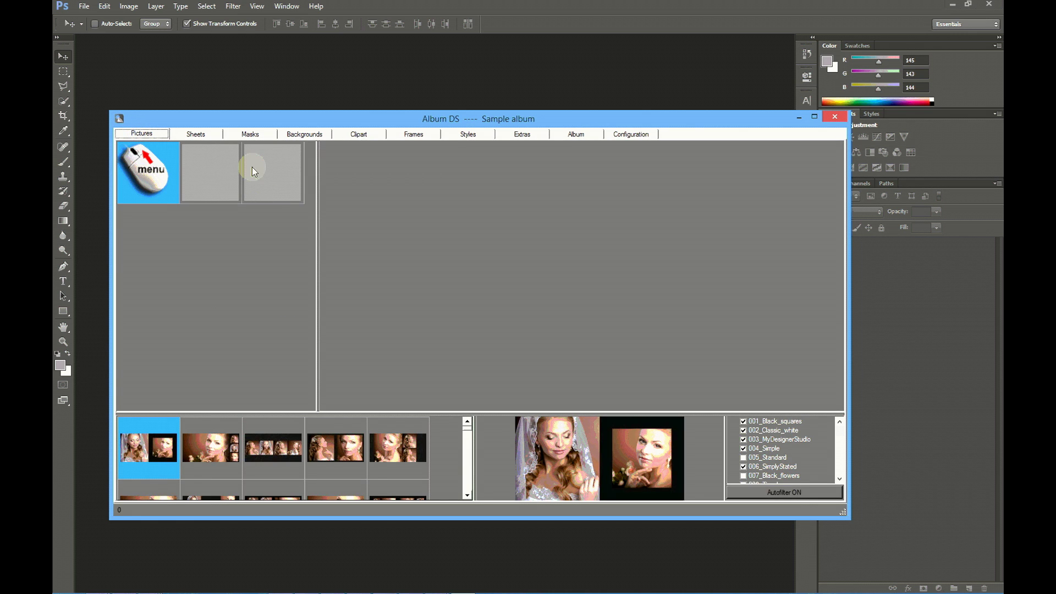
{"action": "left_click", "coordinate": [136, 176]}
{"action": "left_click", "coordinate": [195, 134]}
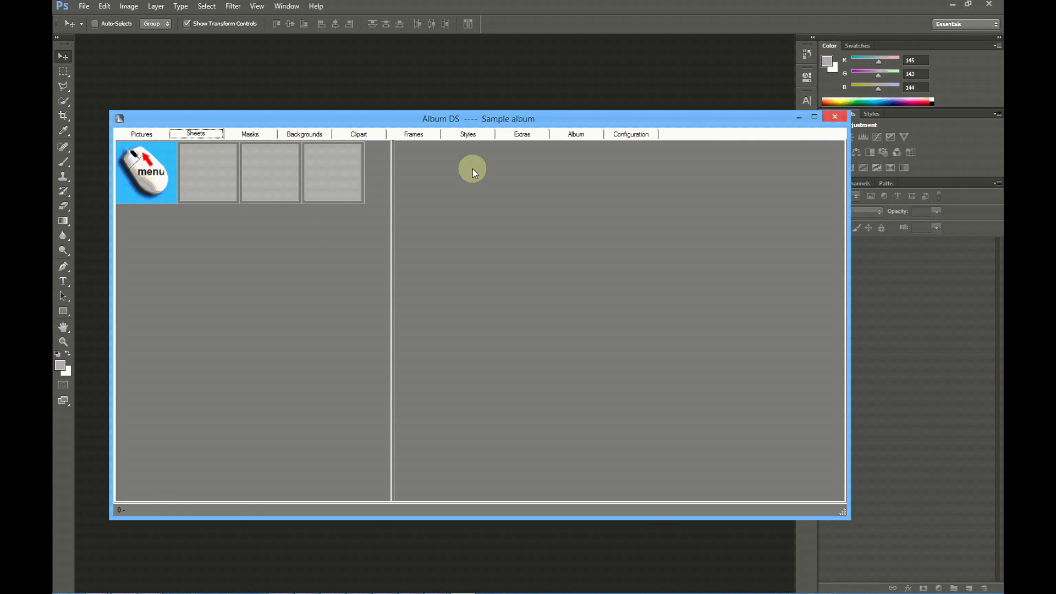
{"action": "left_click", "coordinate": [576, 134]}
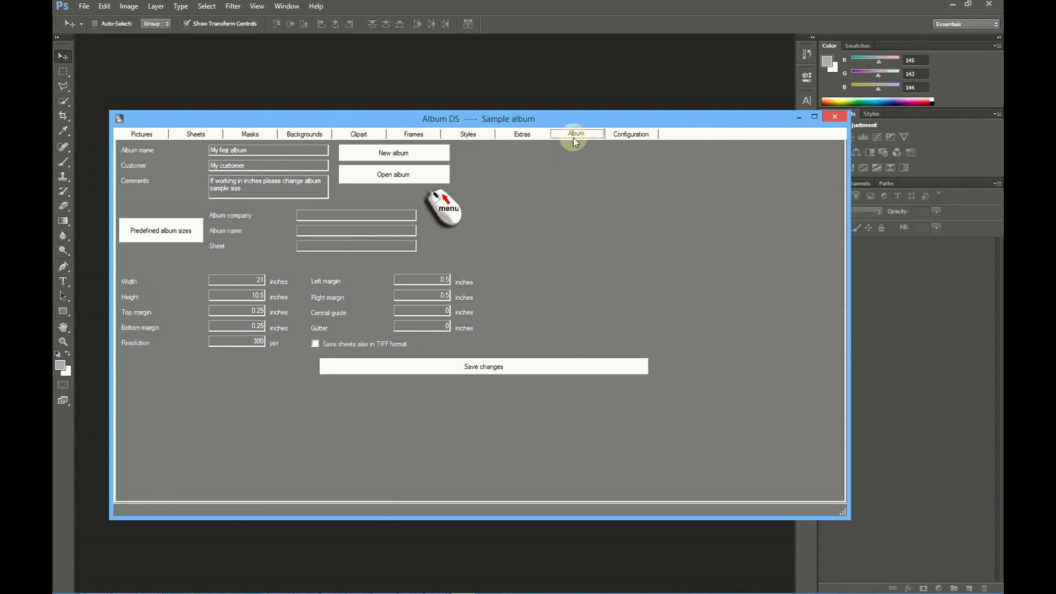
Open the Sample.db album from Documentos > Album DS > Sample
{"action": "left_click", "coordinate": [389, 176]}
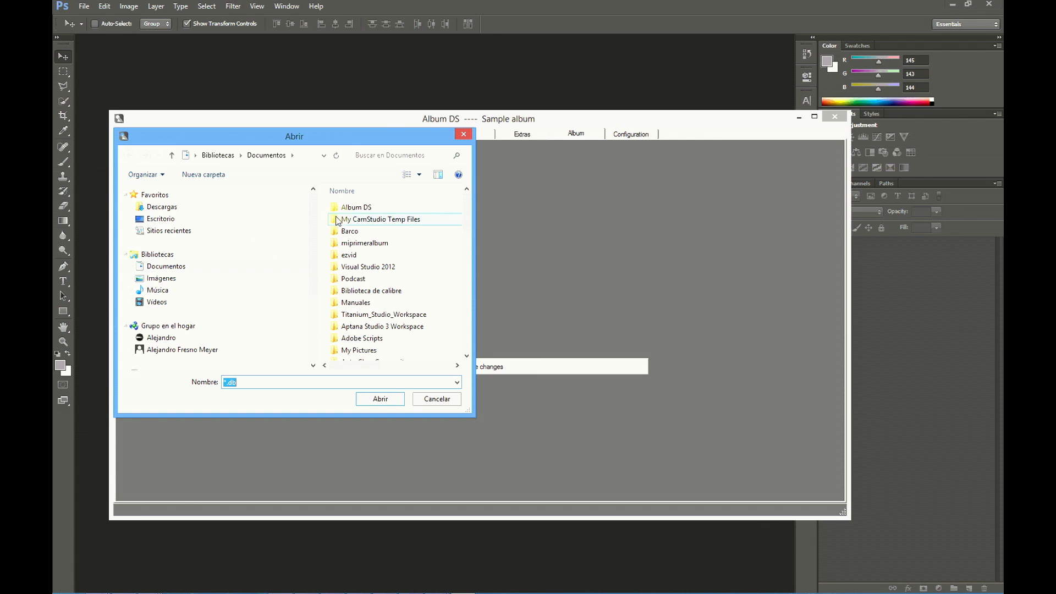
{"action": "double_click", "coordinate": [348, 207]}
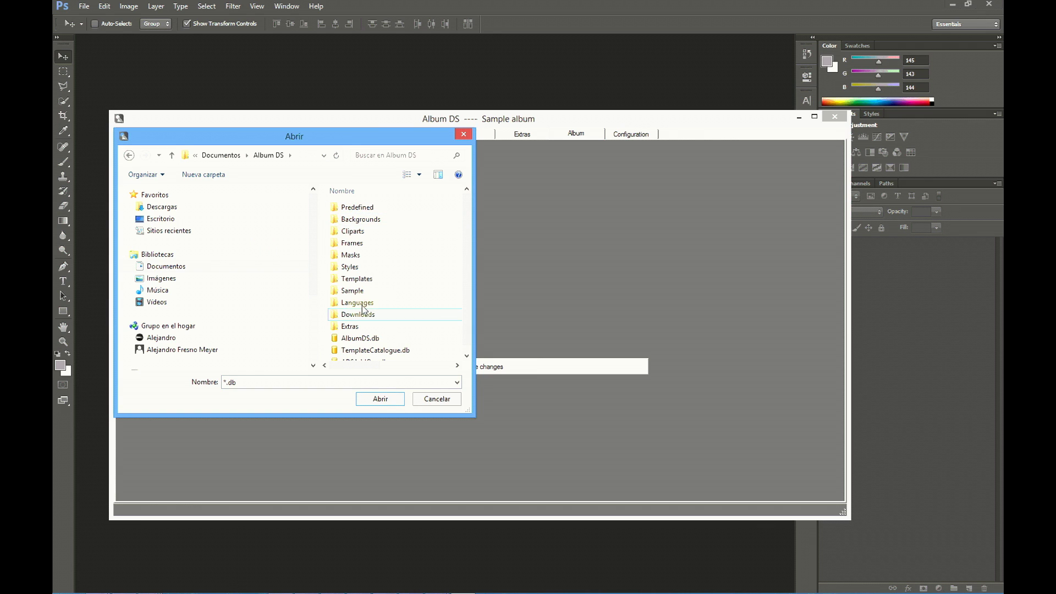
{"action": "double_click", "coordinate": [352, 290]}
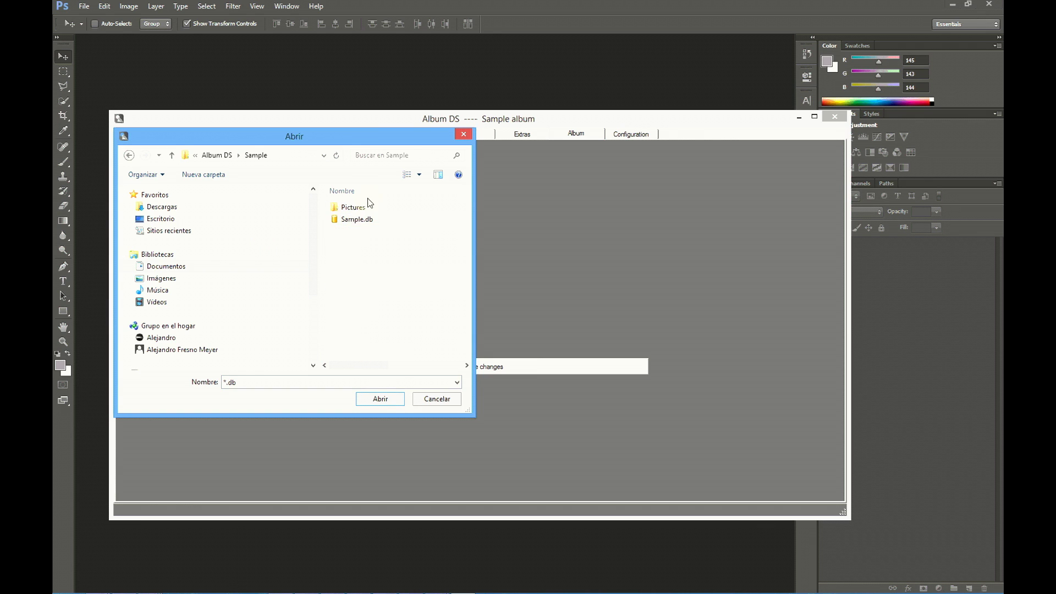
{"action": "left_click", "coordinate": [352, 221]}
{"action": "left_click", "coordinate": [377, 400]}
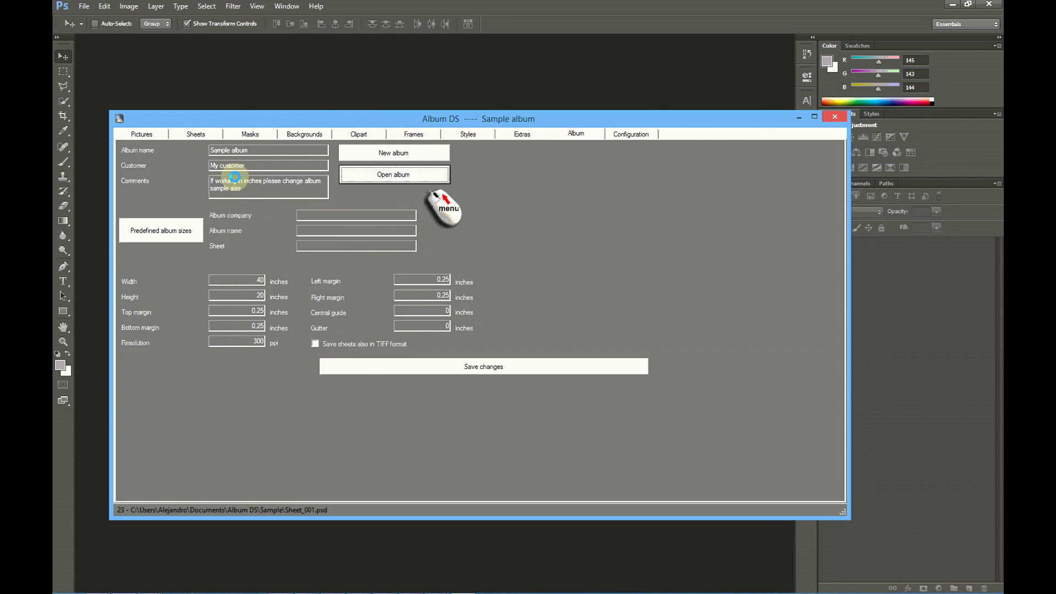
Browse the Sample album's pictures and sheets, then preview the couple photo image010 large
{"action": "left_click", "coordinate": [141, 135]}
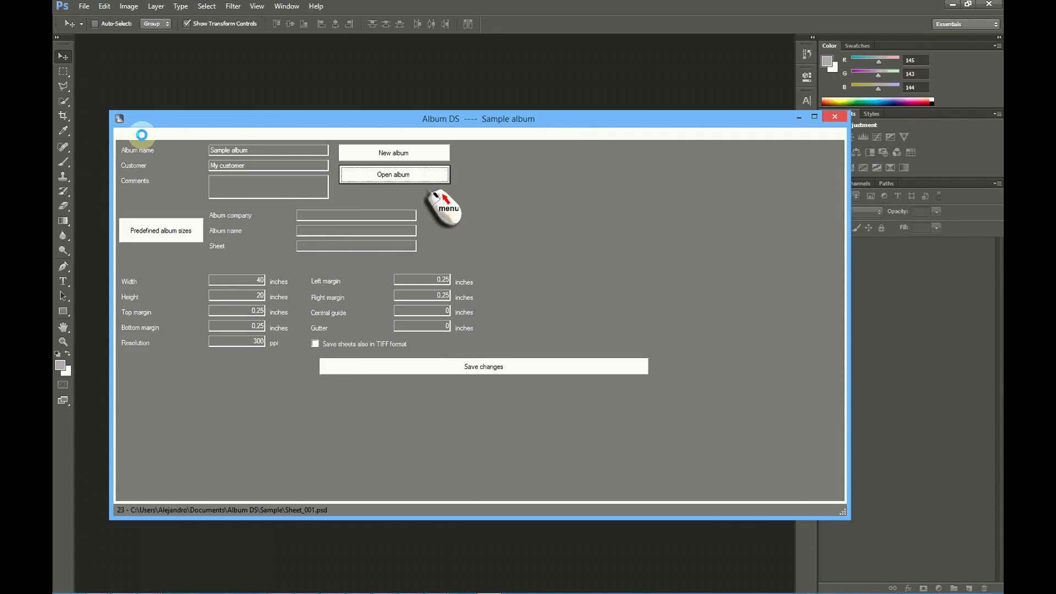
{"action": "left_click", "coordinate": [197, 135]}
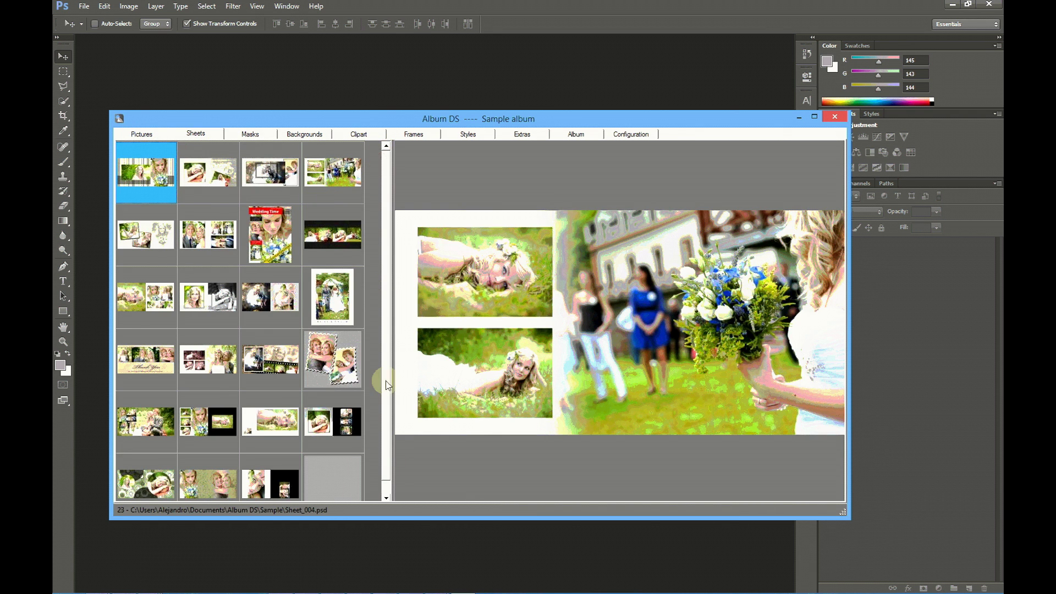
{"action": "scroll", "coordinate": [386, 484], "scroll_direction": "down", "scroll_amount": 1}
{"action": "scroll", "coordinate": [393, 330], "scroll_direction": "up", "scroll_amount": 1}
{"action": "left_click", "coordinate": [141, 134]}
{"action": "left_click", "coordinate": [260, 225]}
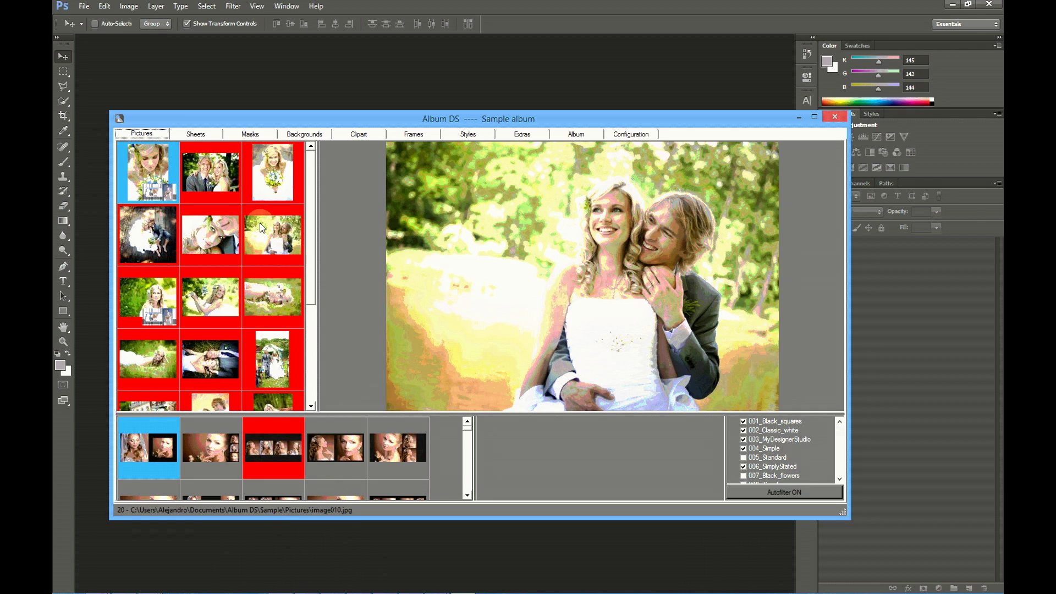
Reopen myfirstalbum.db from Documentos on the Album page
{"action": "left_click", "coordinate": [576, 134]}
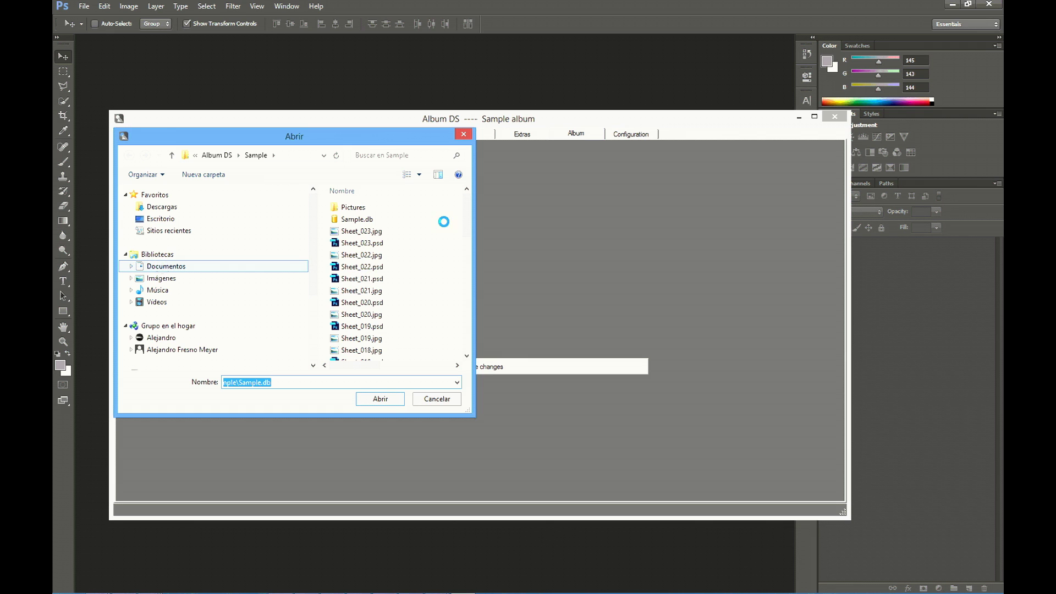
{"action": "left_click_drag", "start_coordinate": [465, 214], "coordinate": [466, 285]}
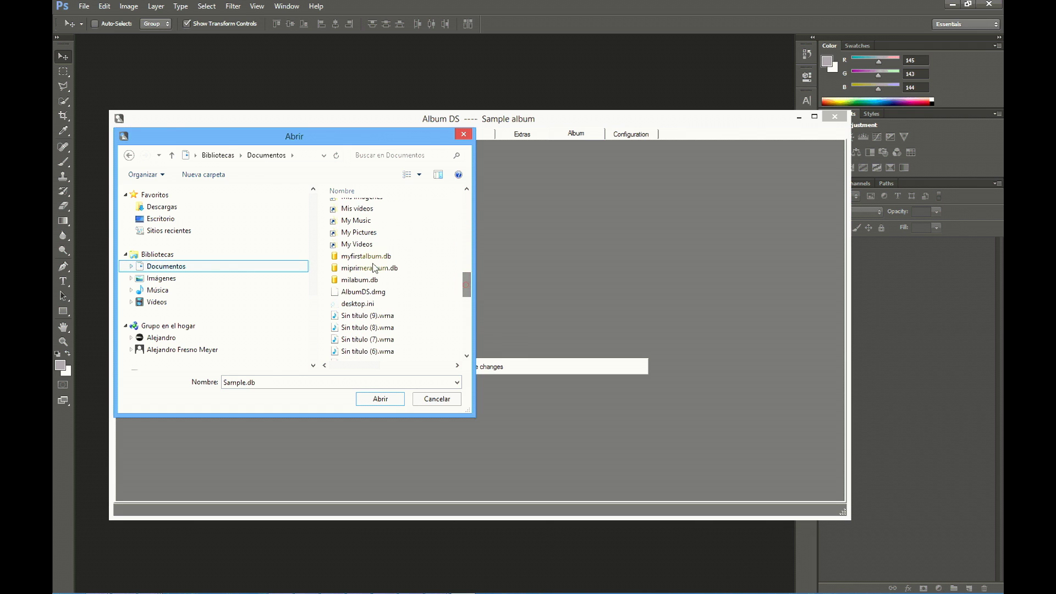
{"action": "left_click", "coordinate": [357, 258]}
{"action": "left_click", "coordinate": [384, 400]}
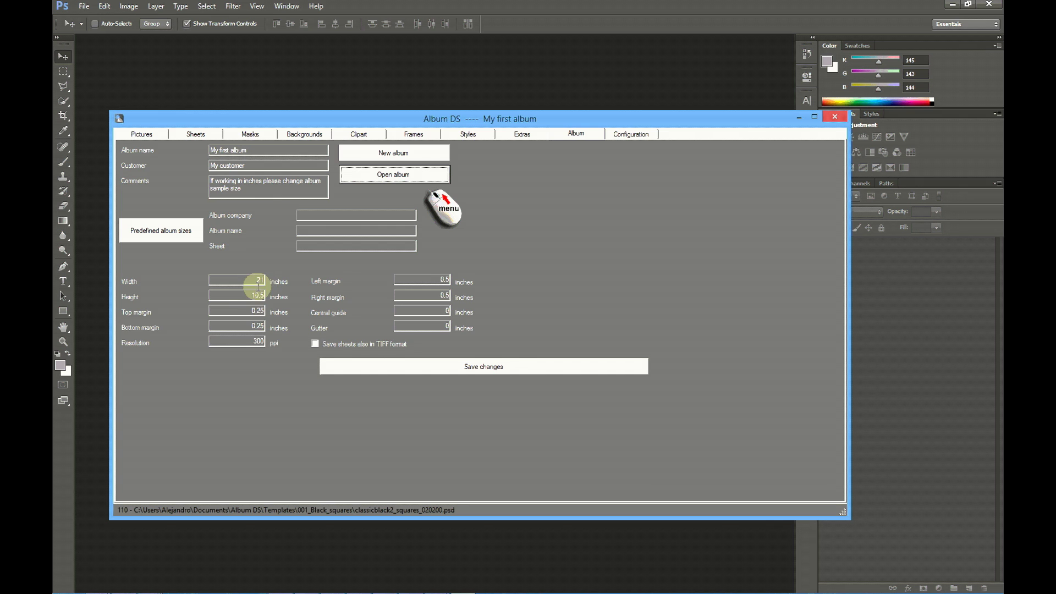
Show My first album's empty Pictures page and move the Album DS window to the screen bottom
{"action": "left_click", "coordinate": [144, 133]}
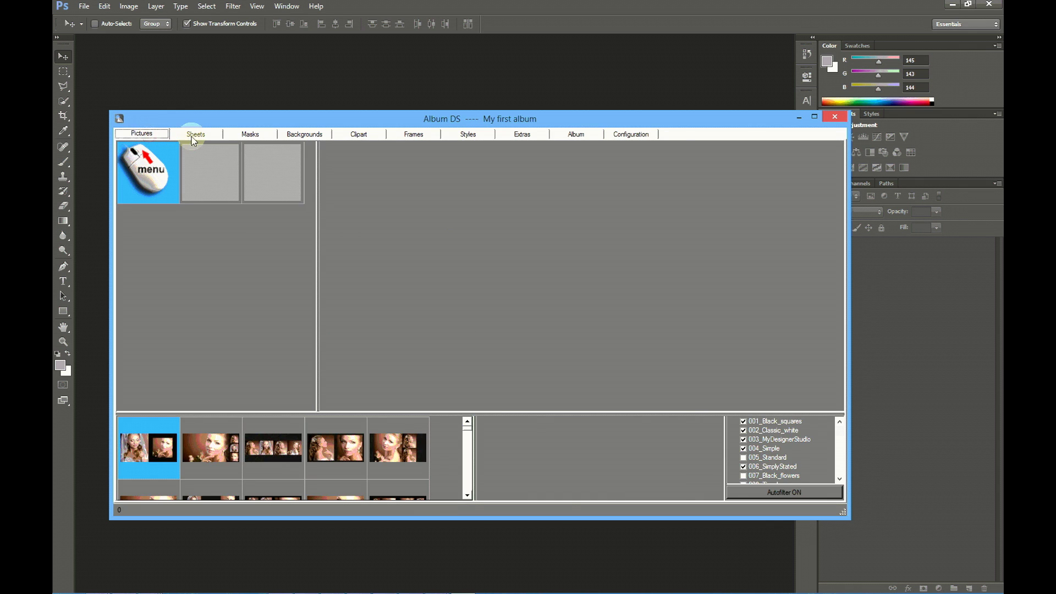
{"action": "left_click", "coordinate": [194, 138]}
{"action": "left_click", "coordinate": [146, 134]}
{"action": "left_click_drag", "start_coordinate": [382, 119], "coordinate": [533, 174]}
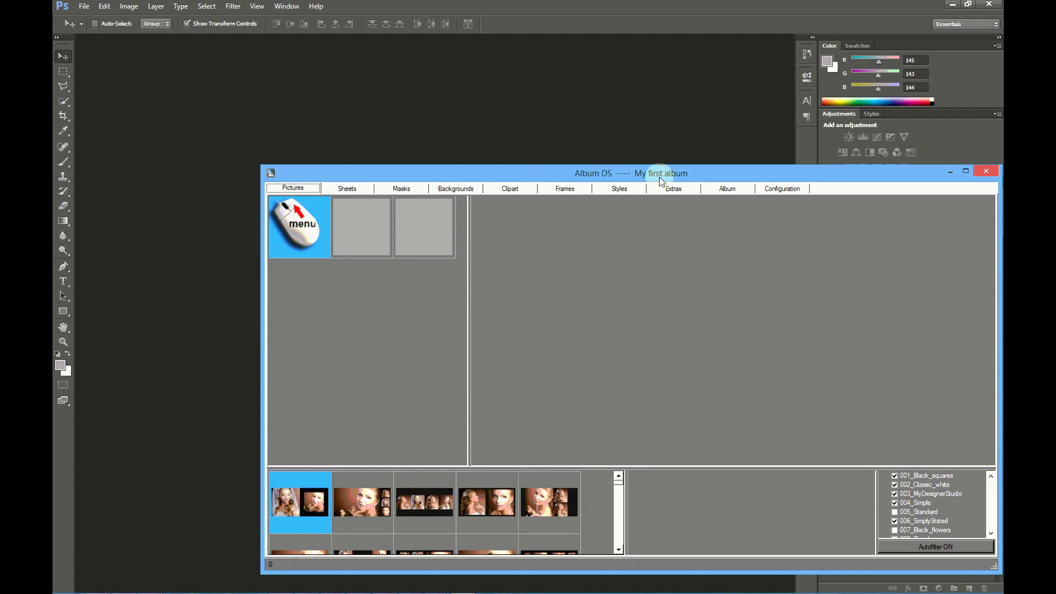
{"action": "left_click_drag", "start_coordinate": [661, 179], "coordinate": [681, 372]}
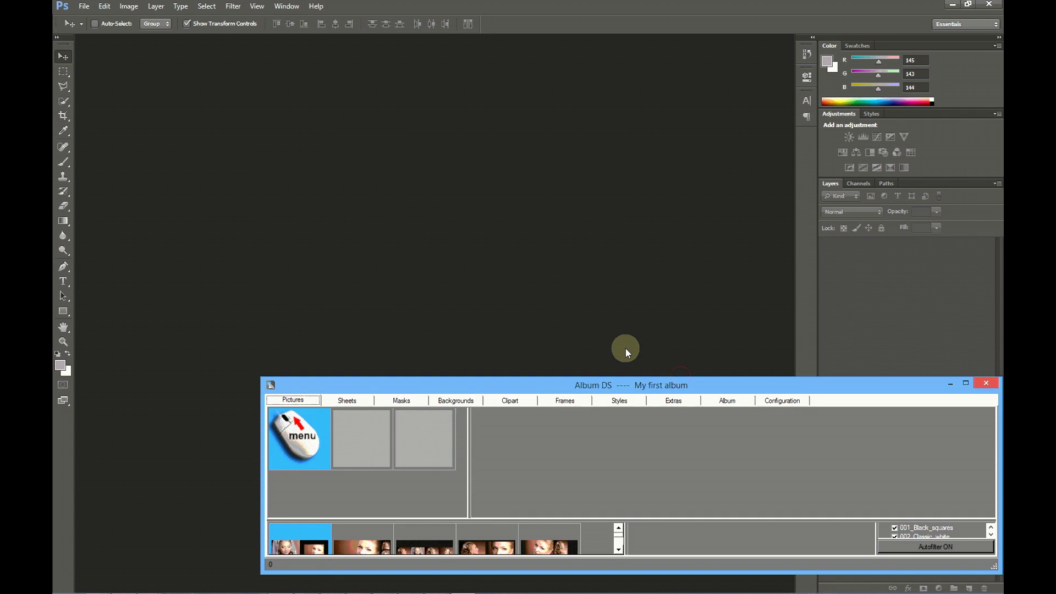
Select all 16 photos in the Fotografias folder and drag them into My first album's Pictures panel
{"action": "mouse_move", "coordinate": [187, 584]}
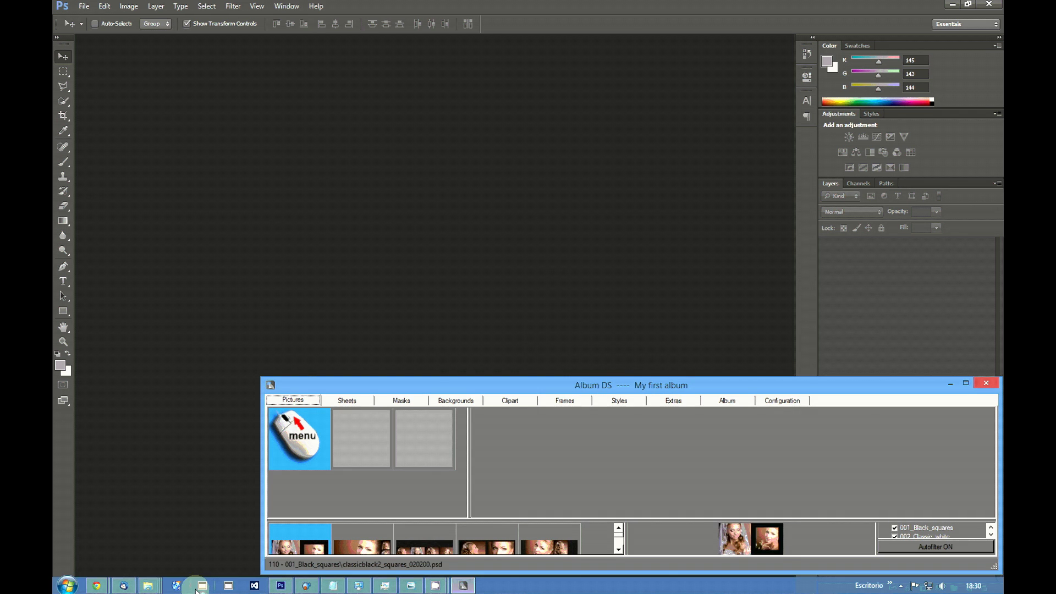
{"action": "left_click", "coordinate": [151, 585]}
{"action": "left_click", "coordinate": [368, 486]}
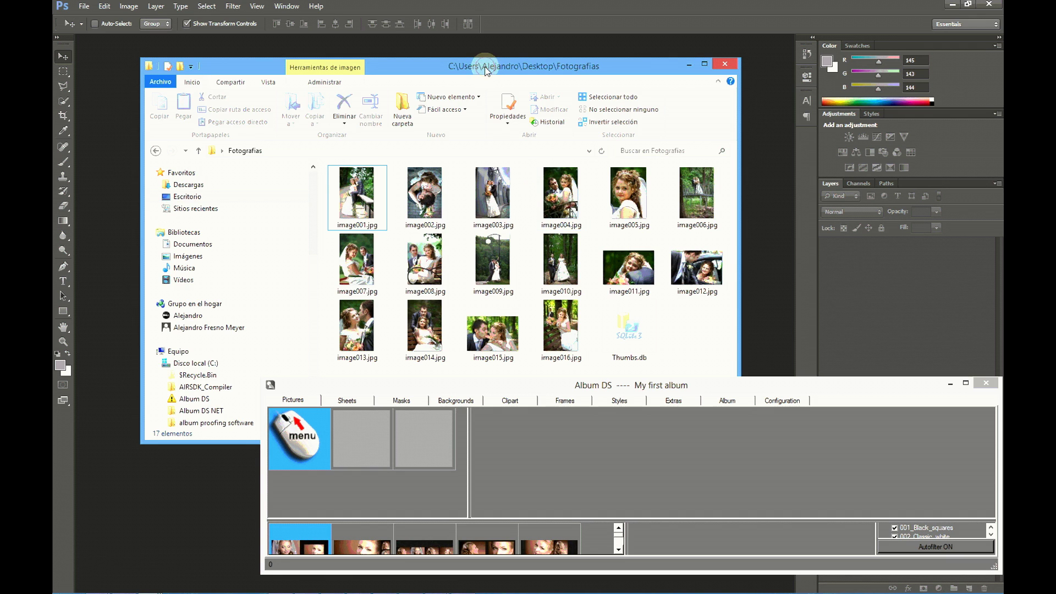
{"action": "left_click_drag", "start_coordinate": [485, 71], "coordinate": [409, 19]}
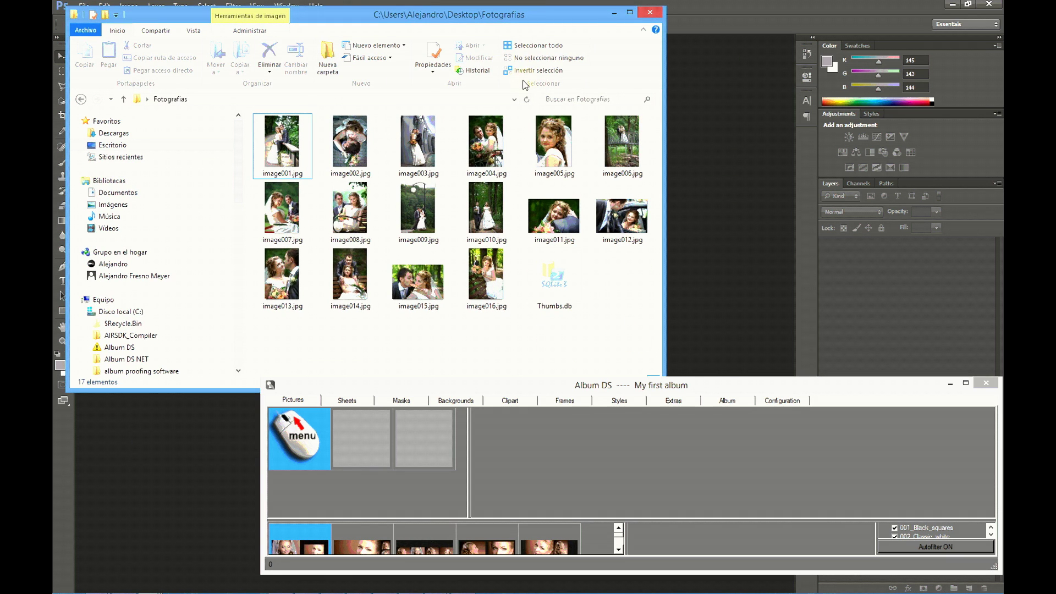
{"action": "left_click", "coordinate": [268, 124]}
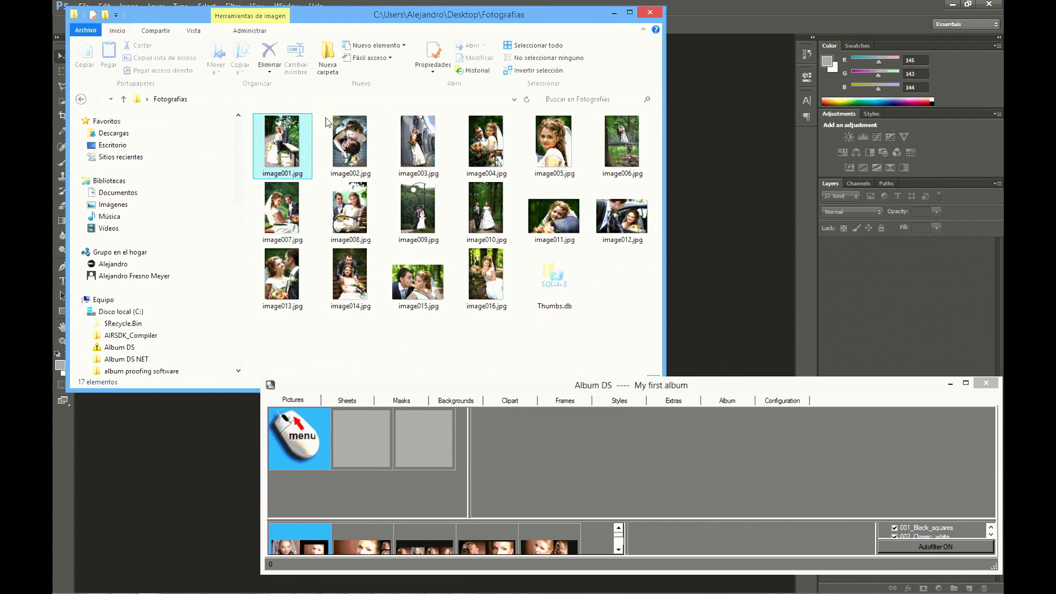
{"action": "left_click", "coordinate": [480, 280], "text": "shift"}
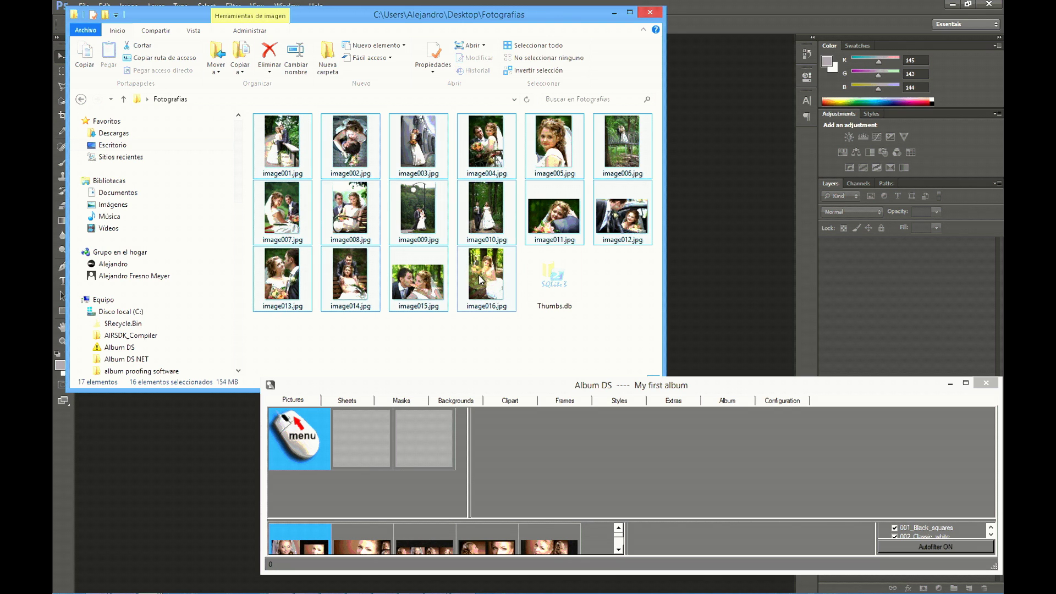
{"action": "left_click_drag", "start_coordinate": [350, 201], "coordinate": [363, 440]}
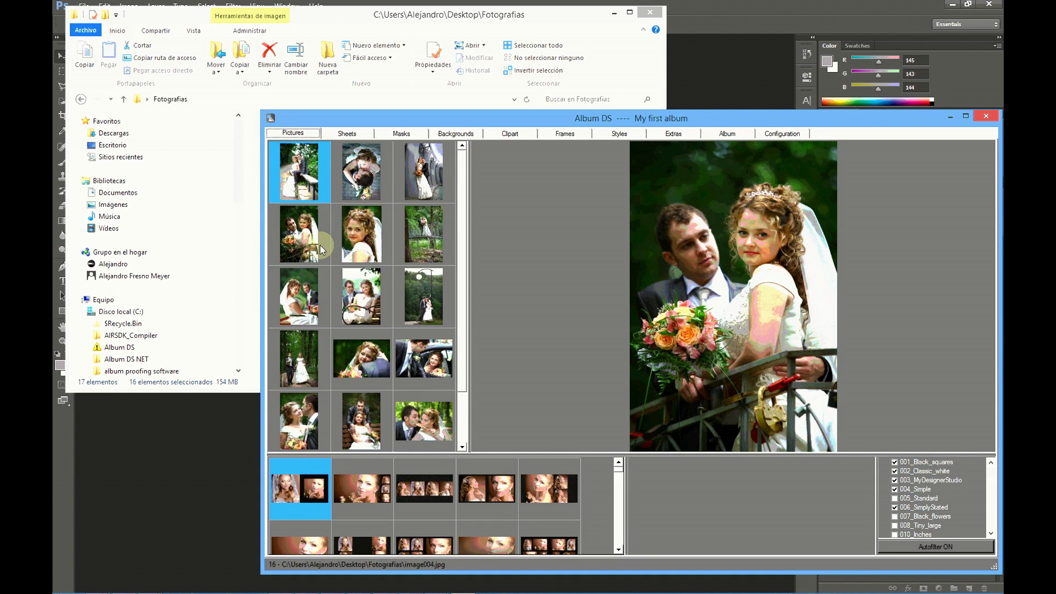
{"action": "right_click", "coordinate": [334, 250]}
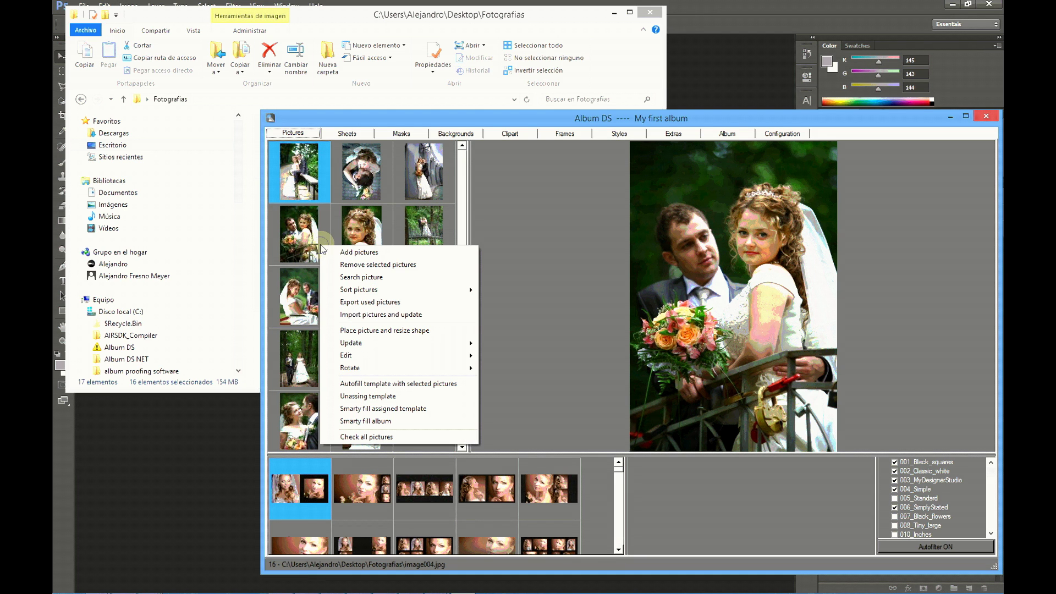
{"action": "left_click", "coordinate": [379, 253]}
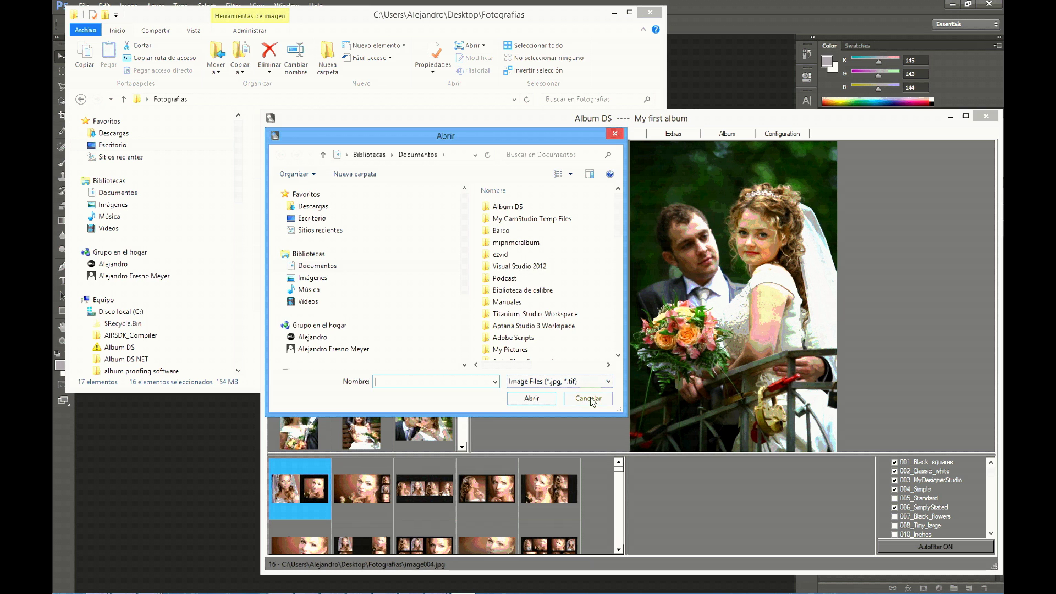
{"action": "left_click", "coordinate": [531, 398]}
{"action": "left_click", "coordinate": [396, 505]}
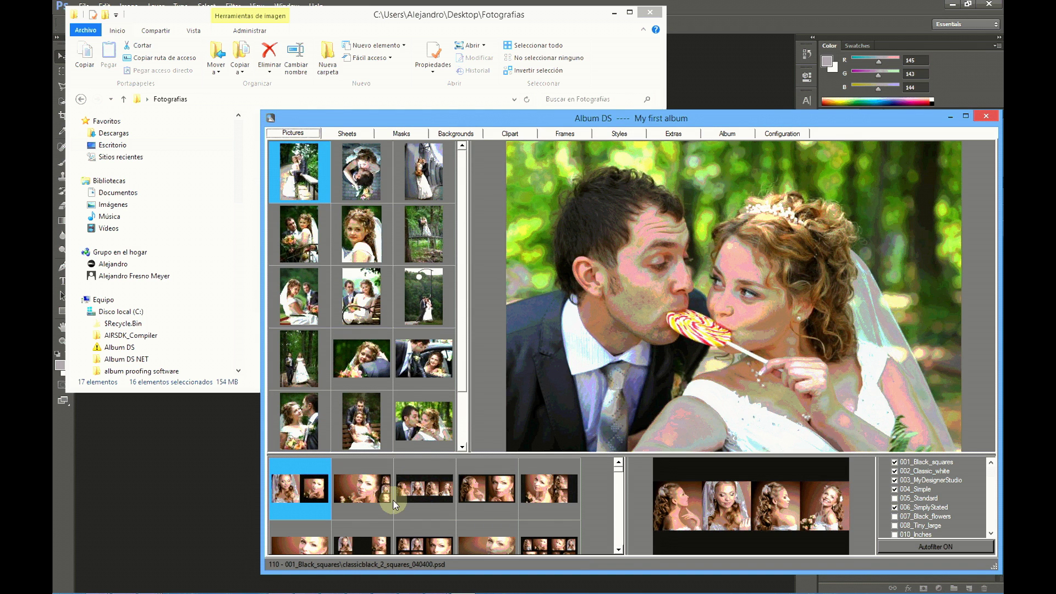
{"action": "right_click", "coordinate": [419, 495]}
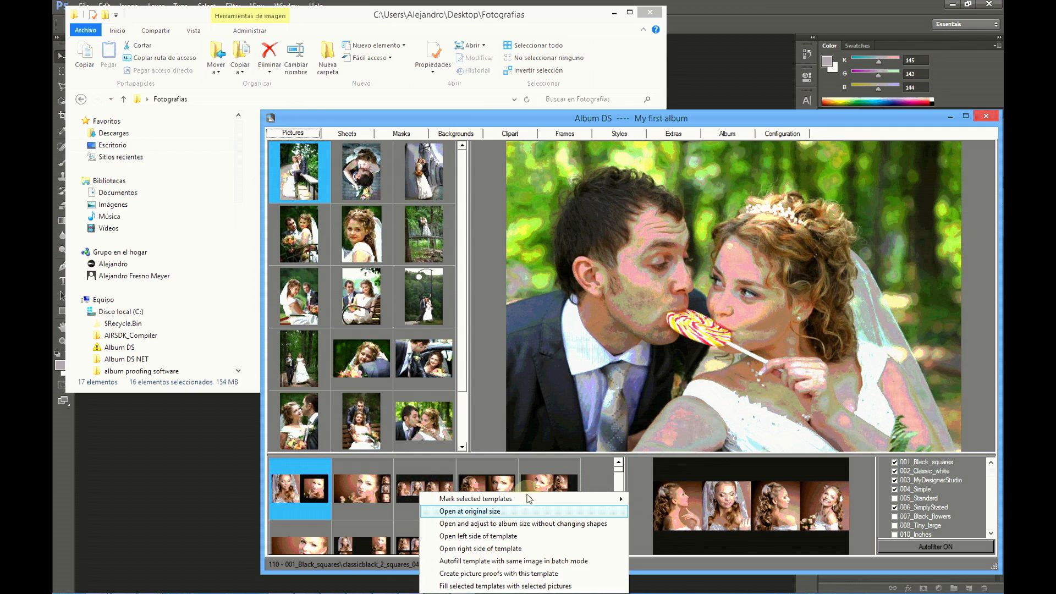
{"action": "right_click", "coordinate": [919, 482]}
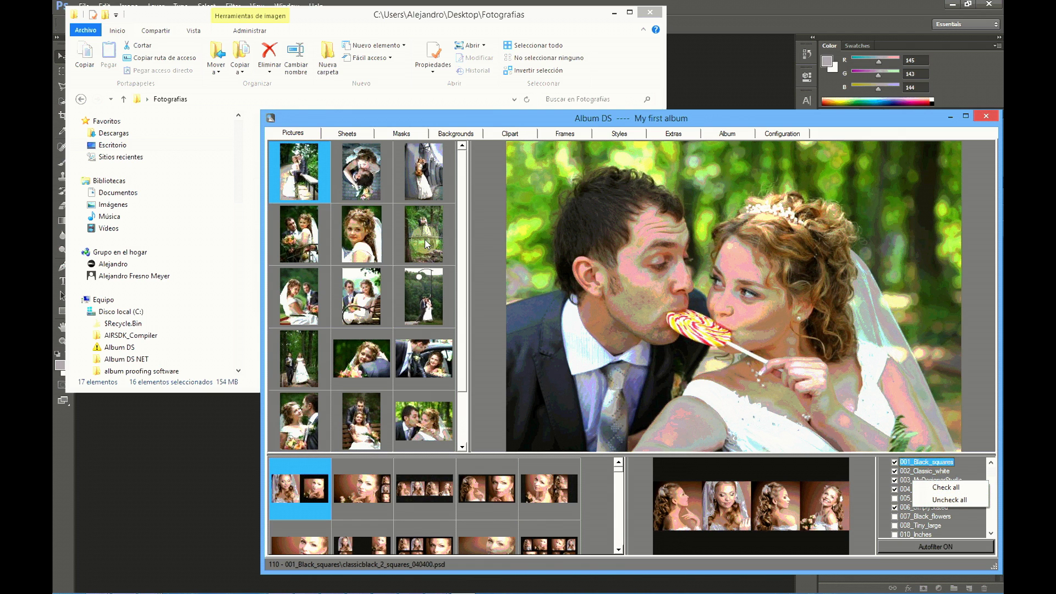
{"action": "left_click", "coordinate": [347, 134]}
{"action": "right_click", "coordinate": [298, 171]}
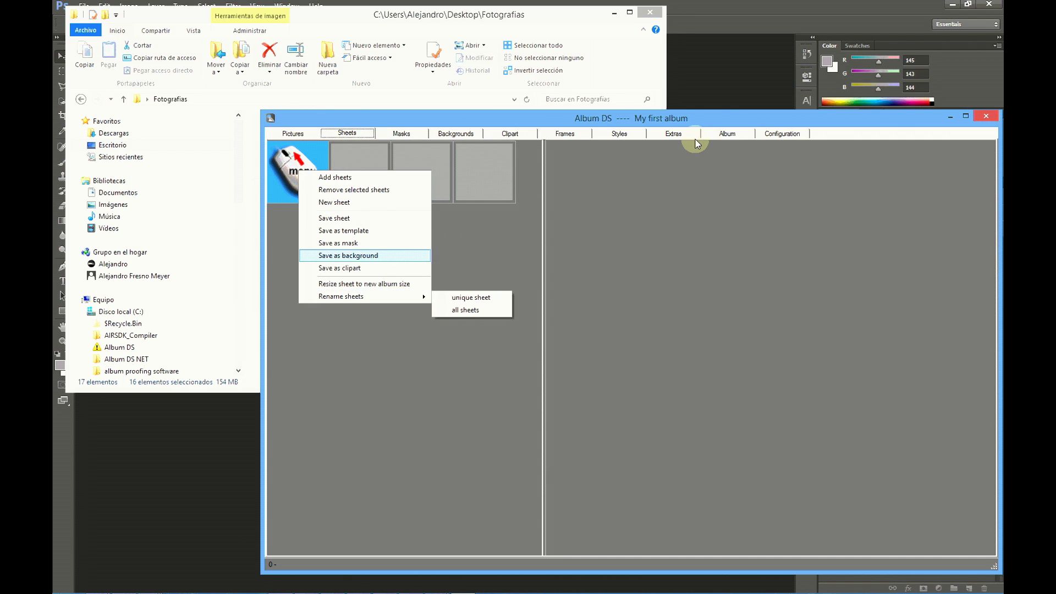
{"action": "left_click", "coordinate": [727, 133]}
{"action": "right_click", "coordinate": [602, 209]}
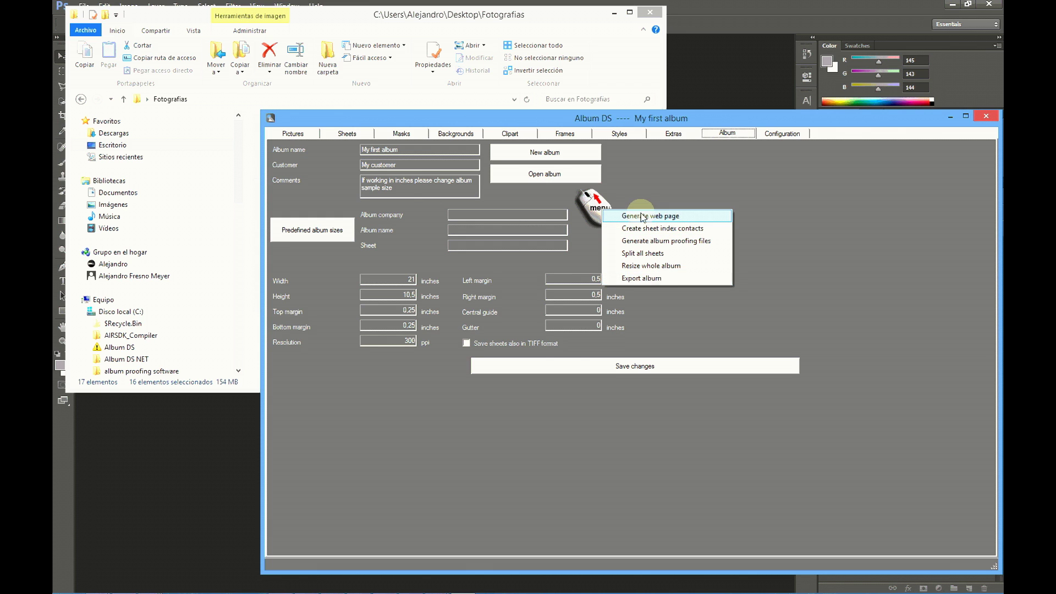
{"action": "left_click", "coordinate": [287, 135]}
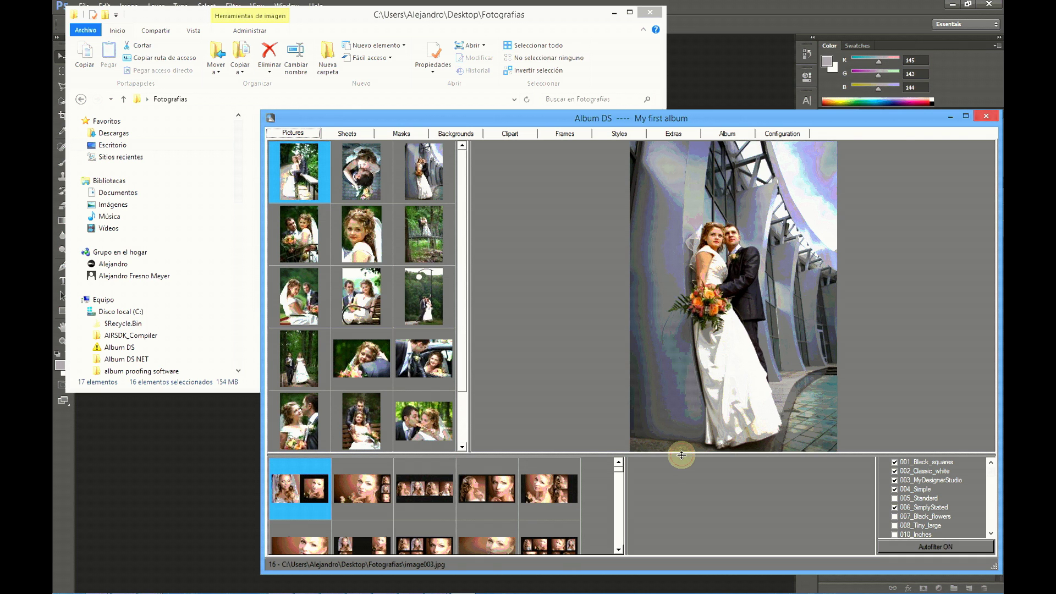
Enlarge the template area and tick the 005_Standard and 007_Black_flowers template sets
{"action": "left_click_drag", "start_coordinate": [681, 455], "coordinate": [669, 326]}
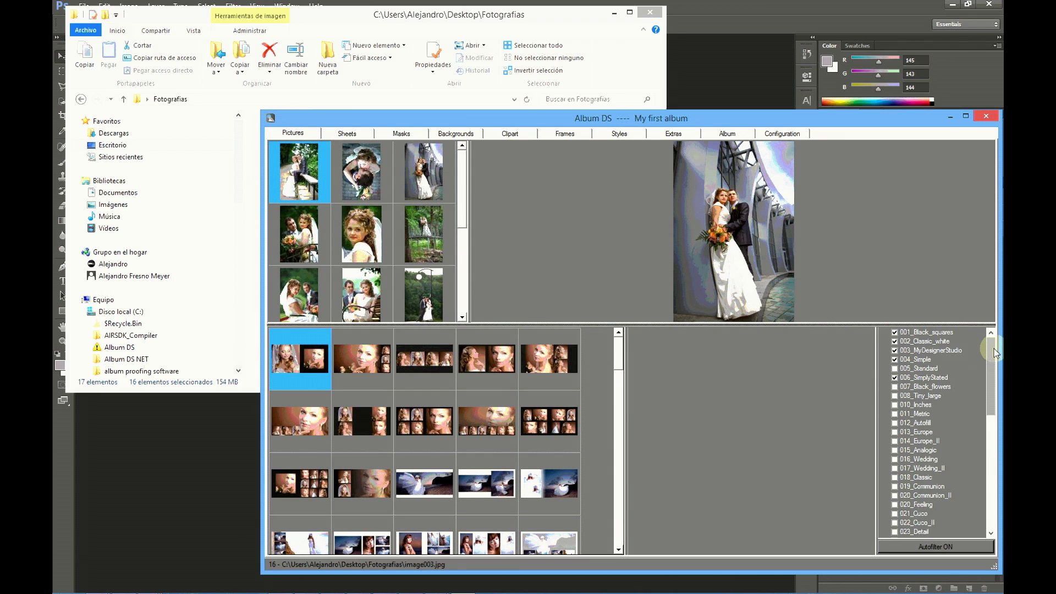
{"action": "left_click_drag", "start_coordinate": [993, 355], "coordinate": [994, 333]}
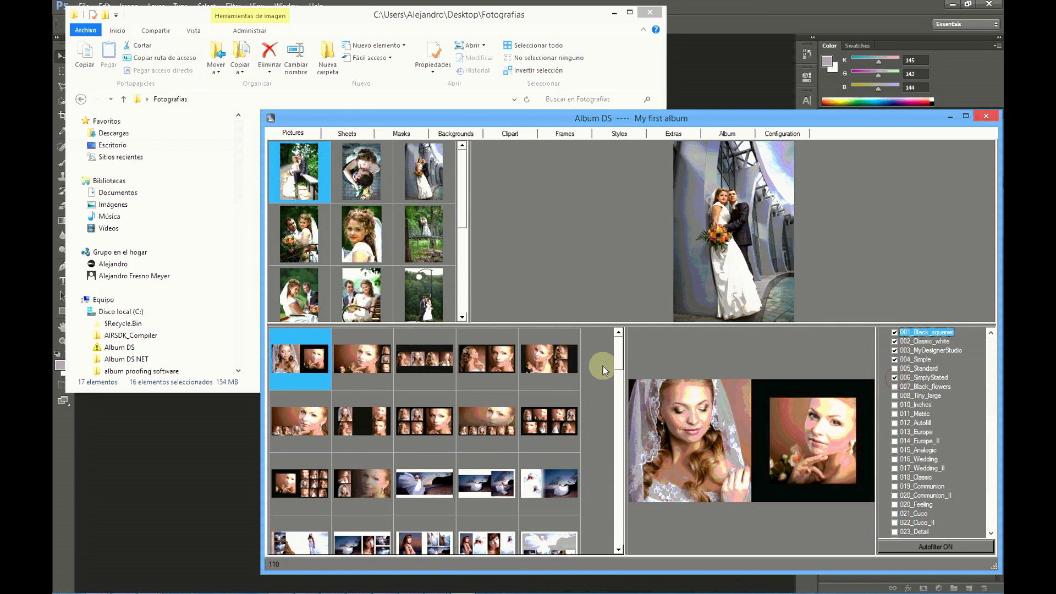
{"action": "scroll", "coordinate": [609, 360], "scroll_direction": "down", "scroll_amount": 5}
{"action": "scroll", "coordinate": [606, 490], "scroll_direction": "up", "scroll_amount": 5}
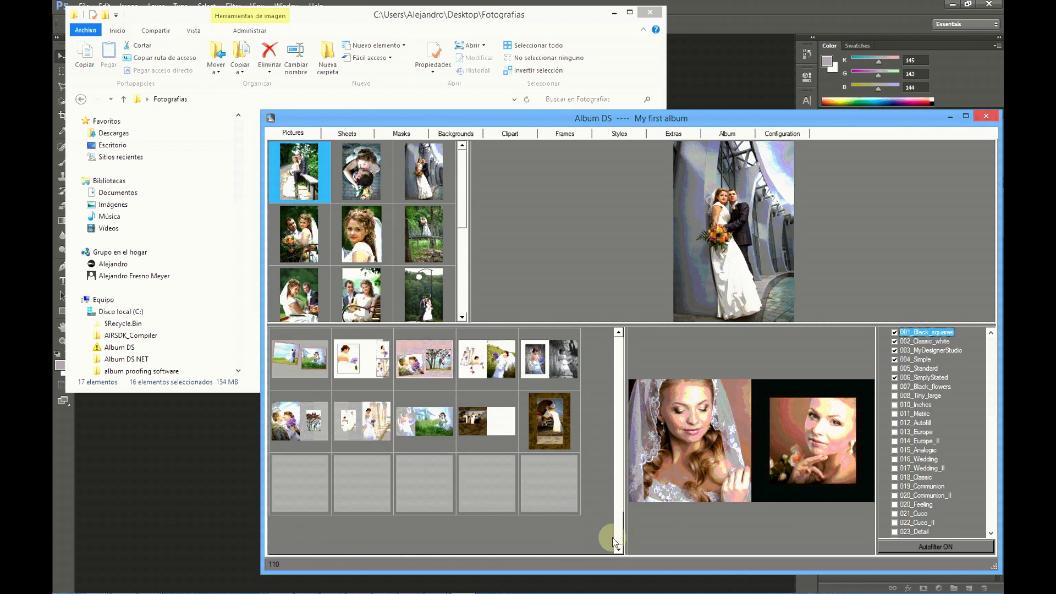
{"action": "left_click", "coordinate": [895, 386]}
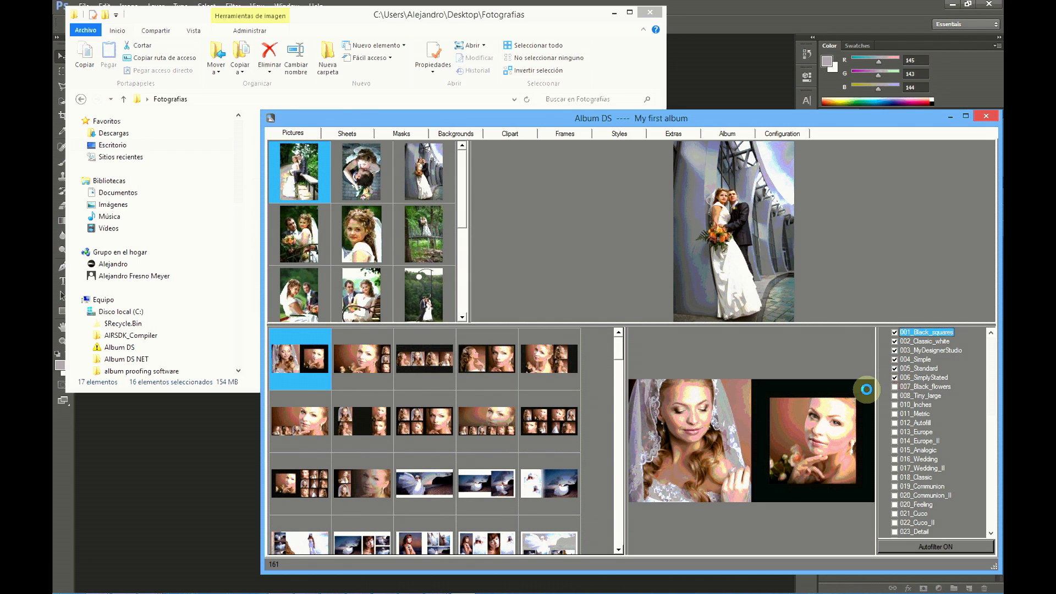
{"action": "scroll", "coordinate": [609, 408], "scroll_direction": "down", "scroll_amount": 3}
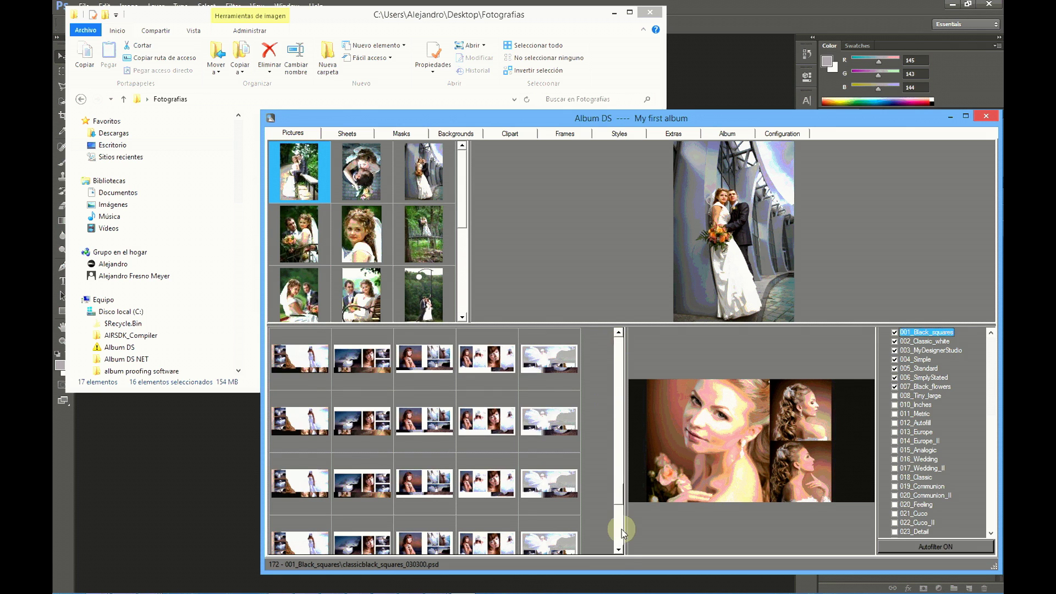
{"action": "right_click", "coordinate": [913, 392]}
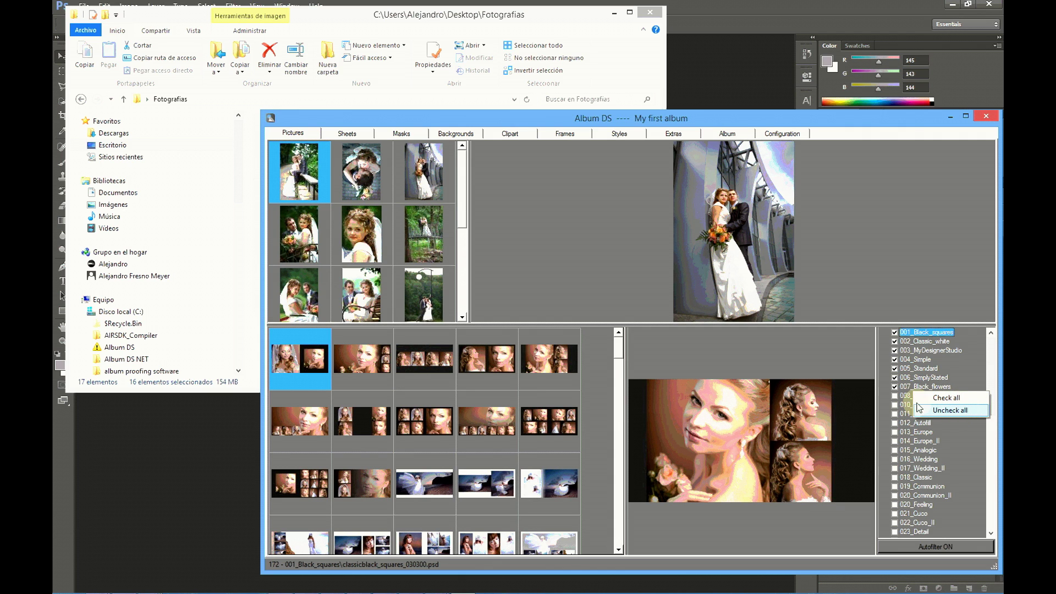
{"action": "left_click", "coordinate": [927, 378]}
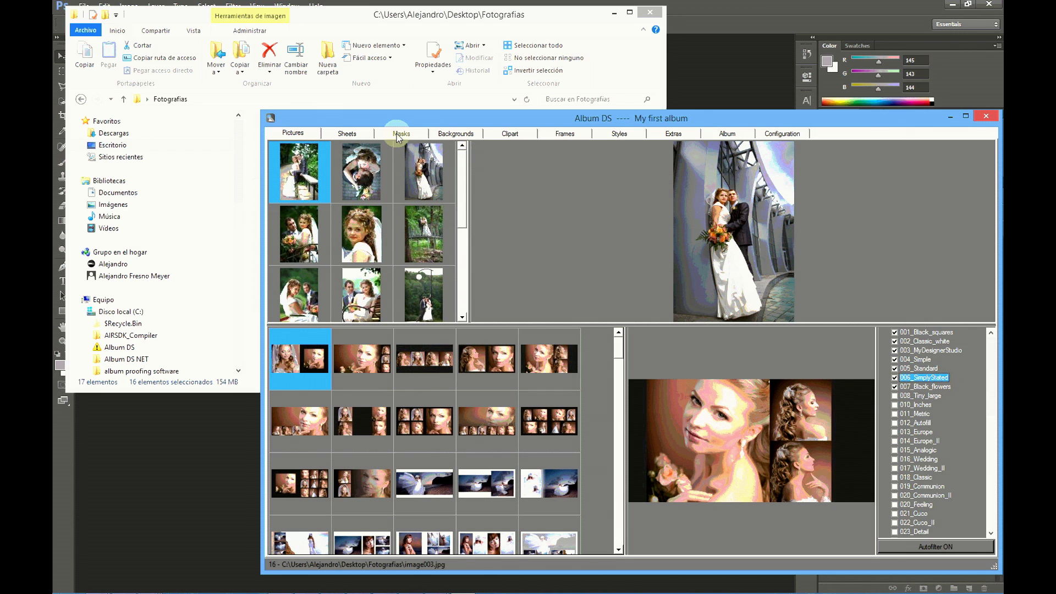
Browse the 01_Soft masks in the Masks library, then return to the Pictures page
{"action": "left_click", "coordinate": [399, 136]}
{"action": "left_click", "coordinate": [915, 146]}
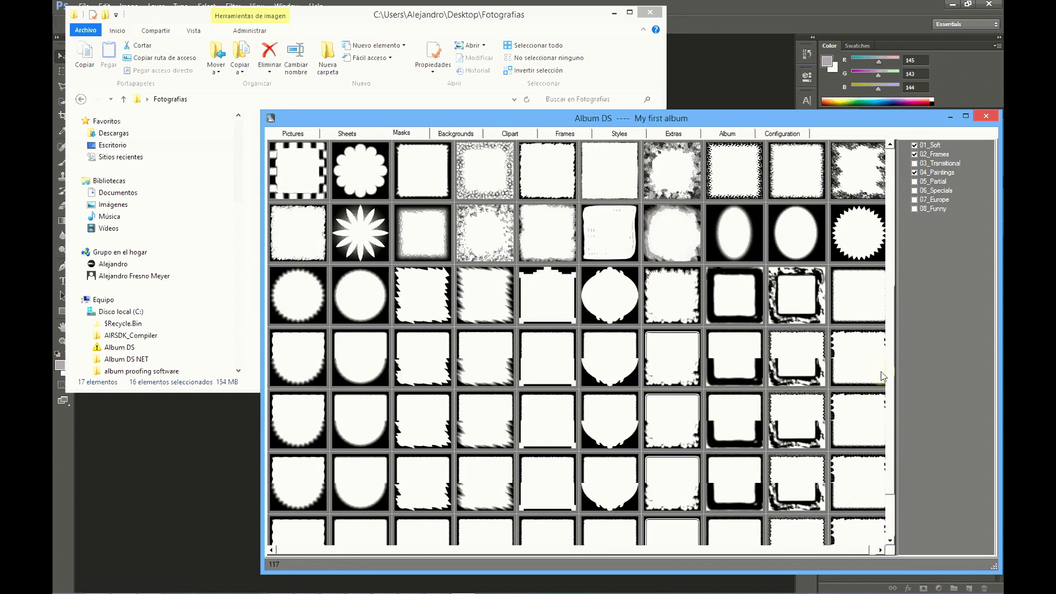
{"action": "left_click", "coordinate": [900, 169]}
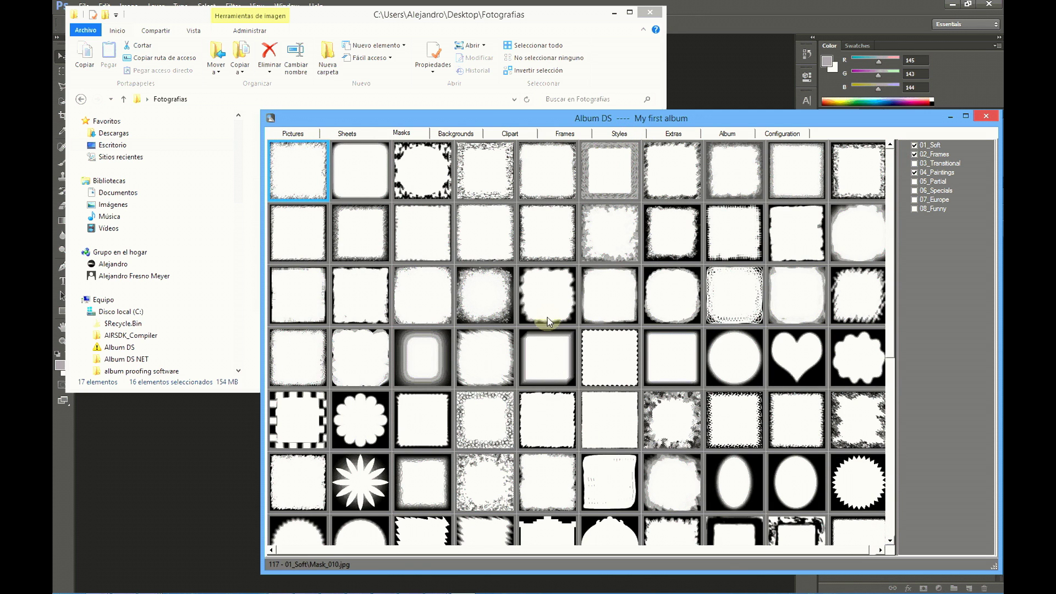
{"action": "left_click", "coordinate": [549, 322]}
{"action": "left_click", "coordinate": [287, 135]}
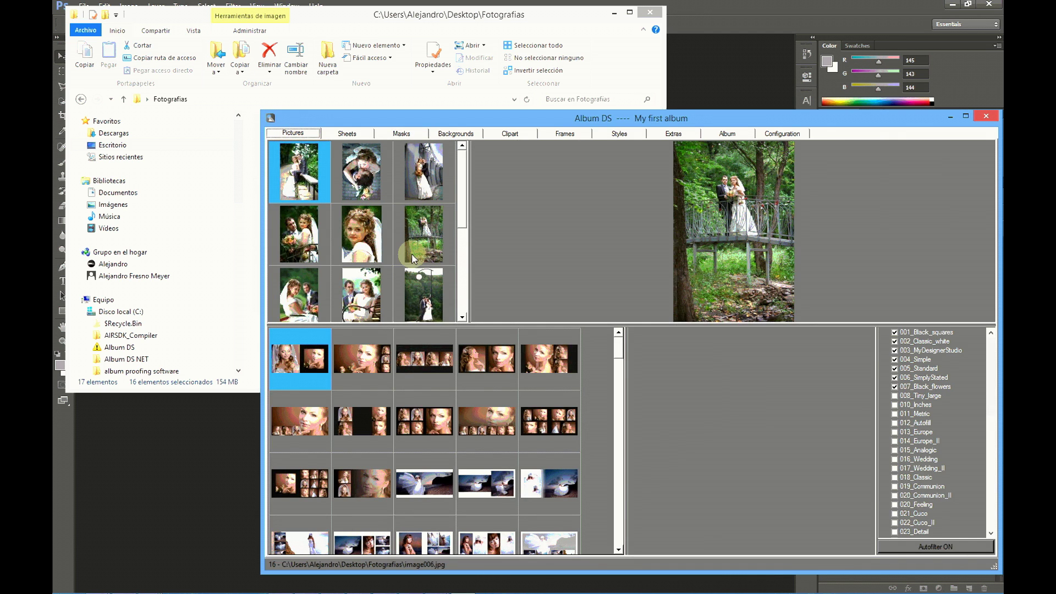
Minimize File Explorer and open the classicblack2_squares_020200.psd template in Photoshop
{"action": "left_click", "coordinate": [433, 324]}
{"action": "left_click_drag", "start_coordinate": [433, 324], "coordinate": [439, 406]}
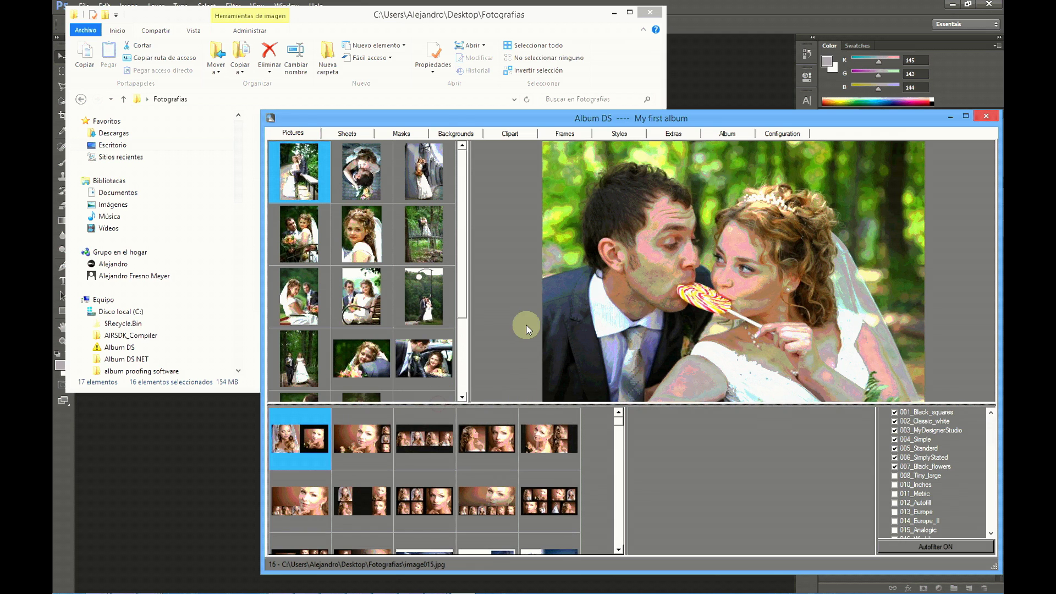
{"action": "left_click", "coordinate": [615, 13]}
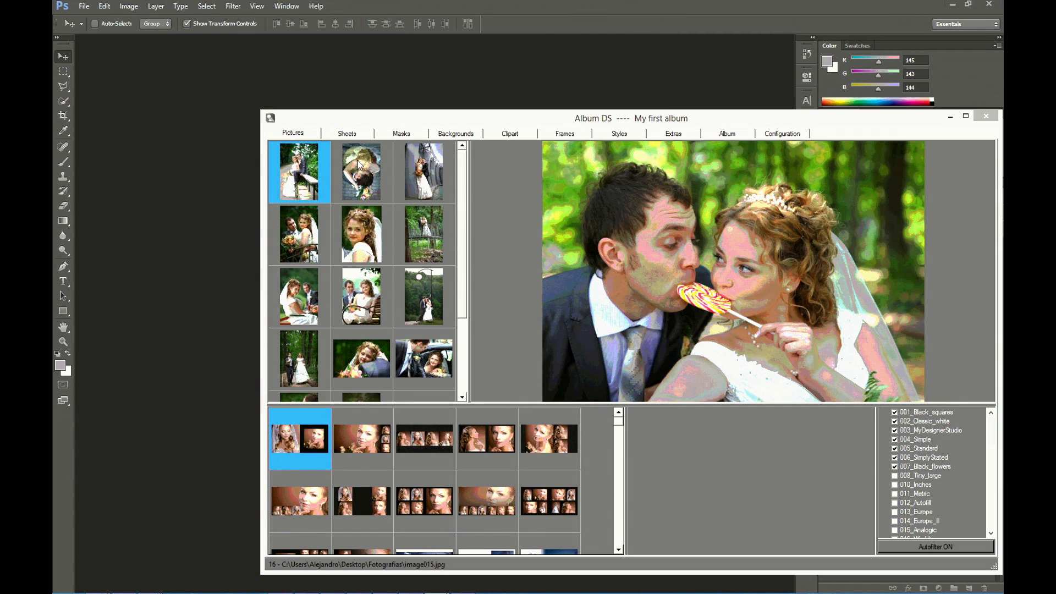
{"action": "mouse_move", "coordinate": [295, 438]}
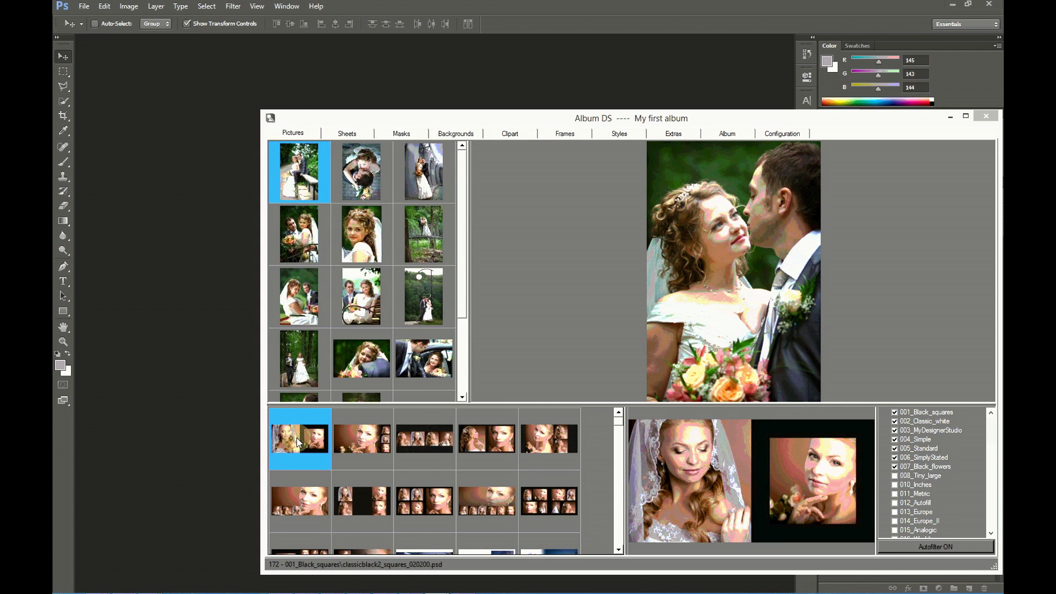
{"action": "left_click", "coordinate": [297, 442]}
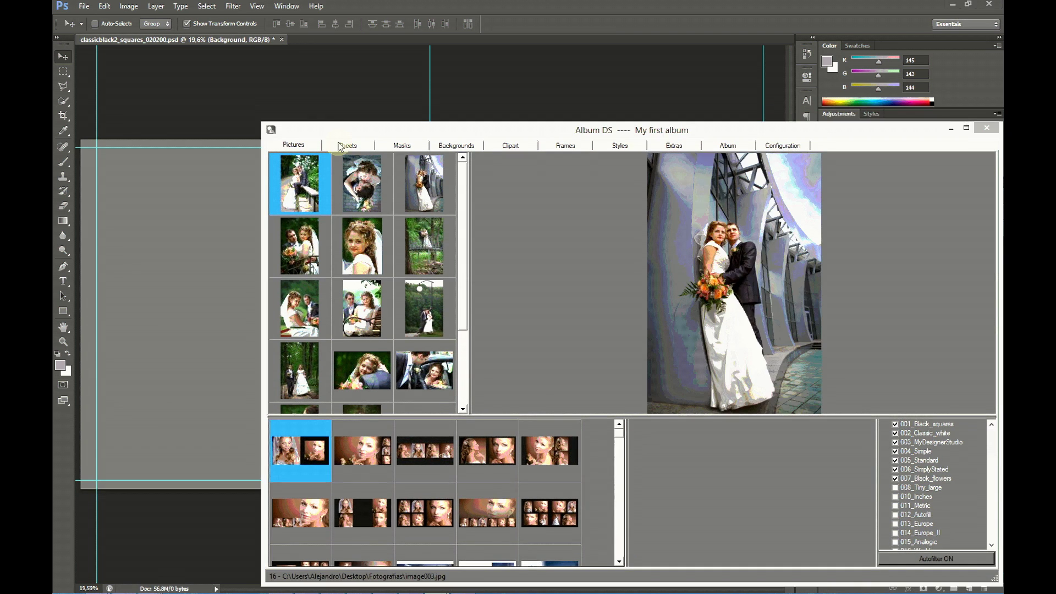
Confirm the template's Image Size is 21 × 10.5 inches at 300 ppi, leaving it unchanged
{"action": "left_click_drag", "start_coordinate": [328, 132], "coordinate": [309, 286]}
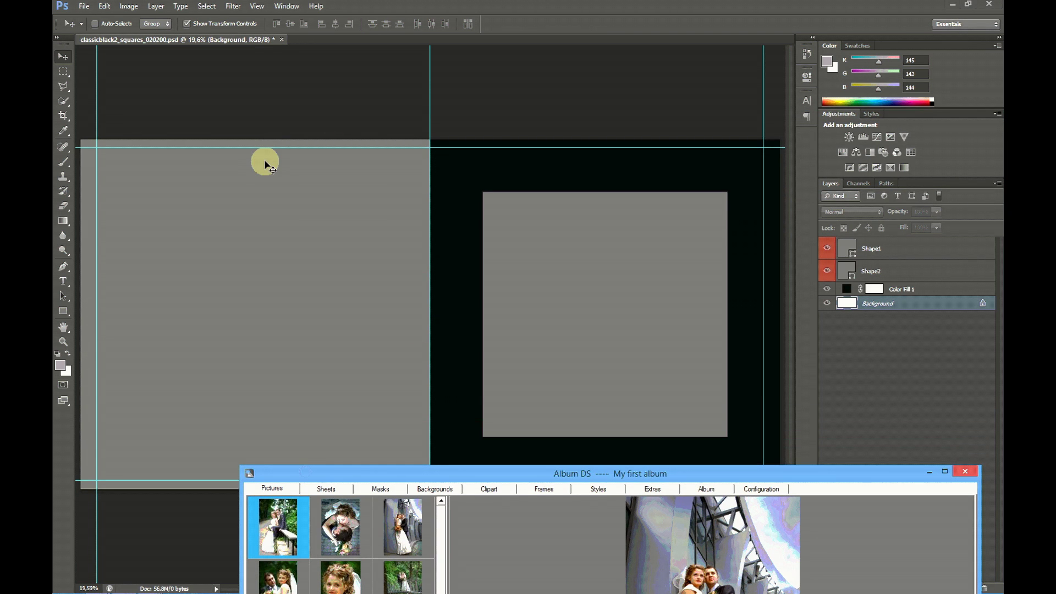
{"action": "left_click", "coordinate": [129, 6]}
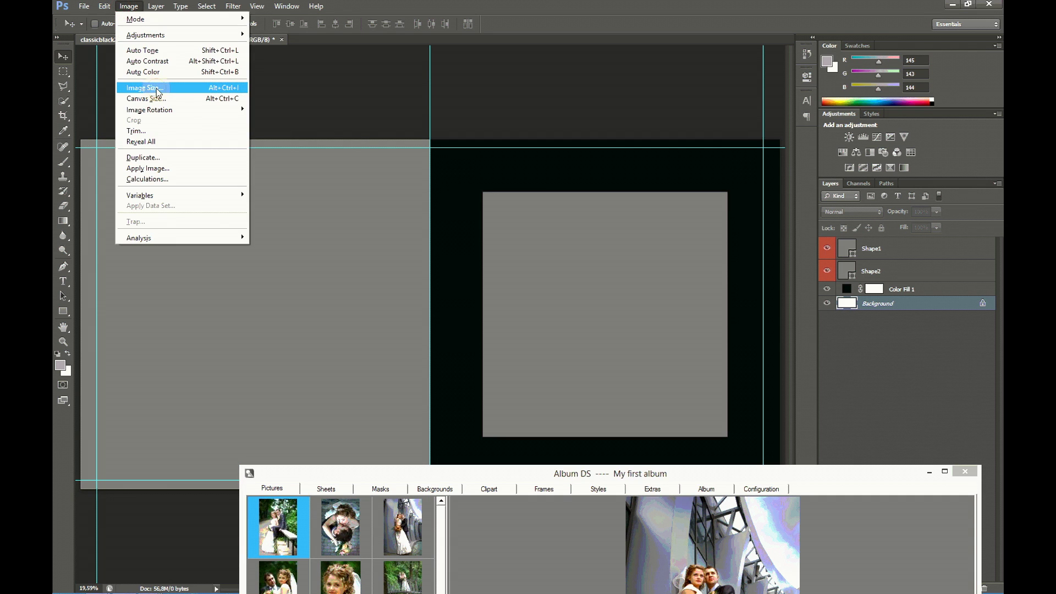
{"action": "left_click", "coordinate": [146, 87]}
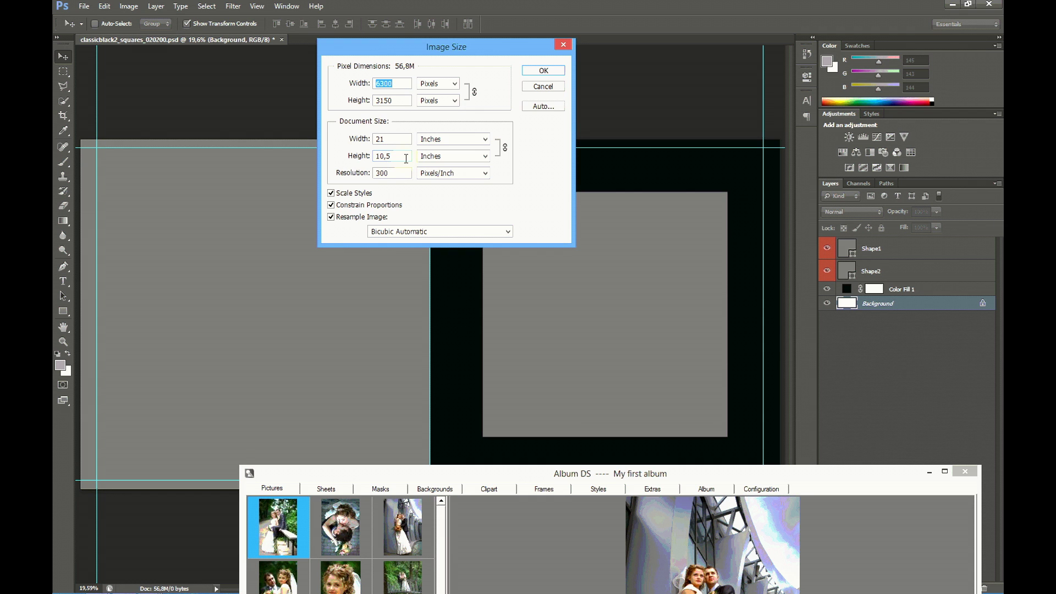
{"action": "left_click", "coordinate": [543, 73]}
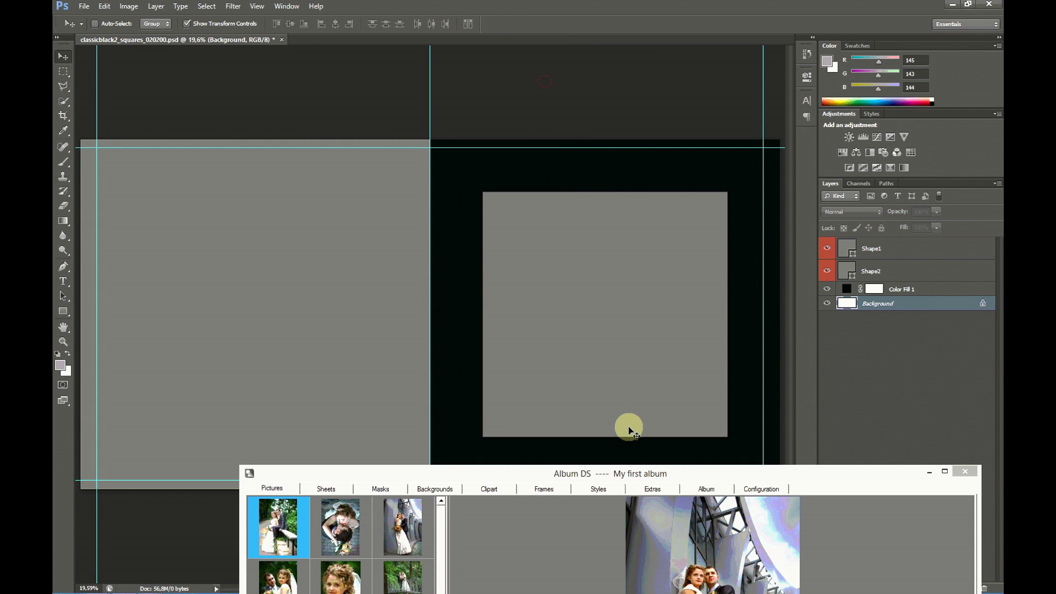
{"action": "left_click_drag", "start_coordinate": [634, 477], "coordinate": [540, 316]}
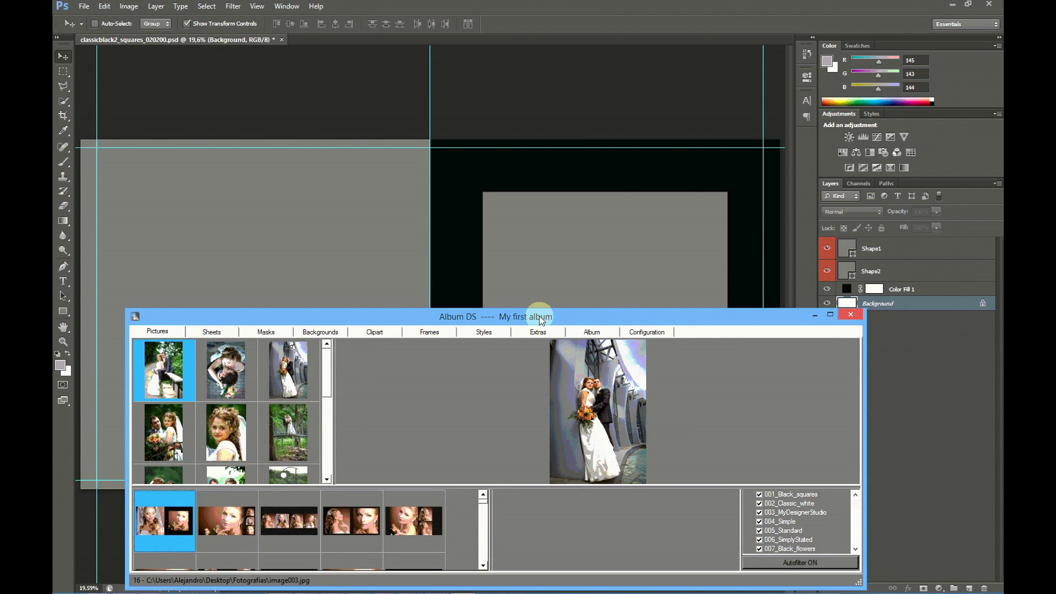
Drop the kissing-couple photo image002 from Album DS into the left square frame (Shape1)
{"action": "left_click", "coordinate": [872, 250]}
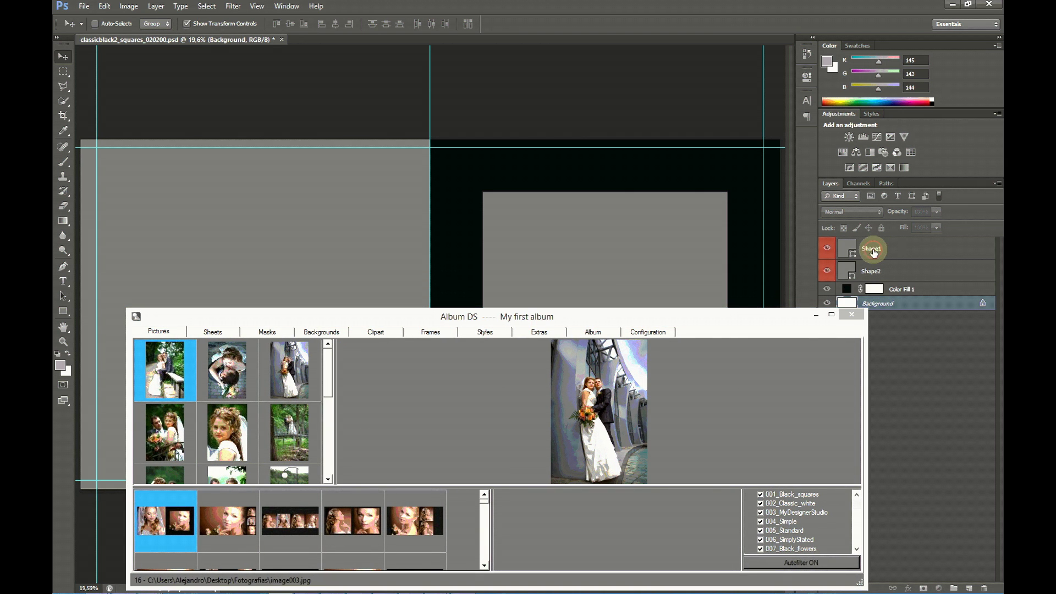
{"action": "left_click", "coordinate": [873, 250]}
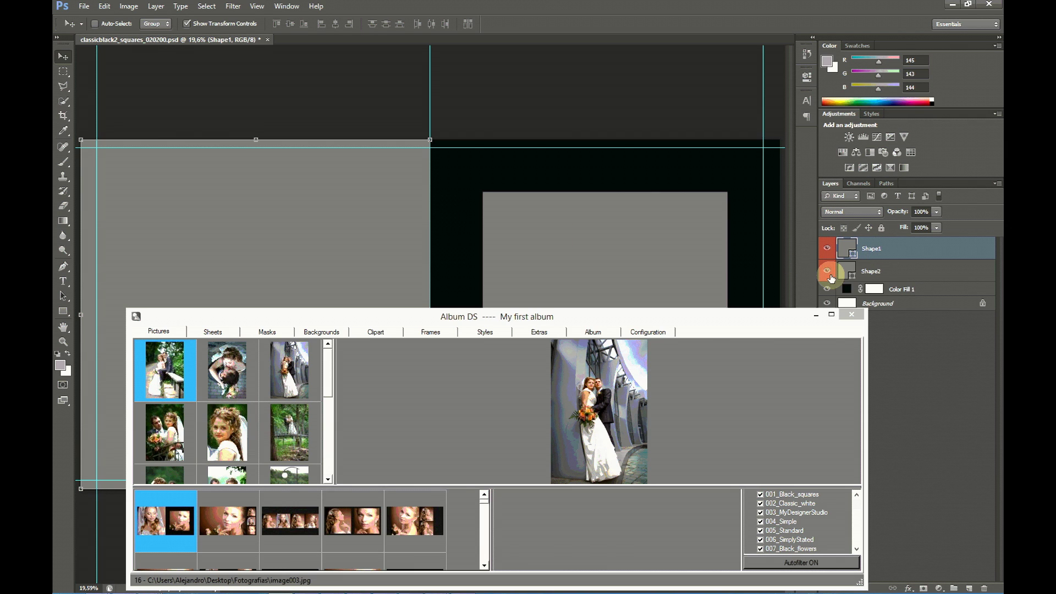
{"action": "left_click", "coordinate": [864, 272]}
{"action": "left_click", "coordinate": [872, 248]}
{"action": "left_click", "coordinate": [239, 369]}
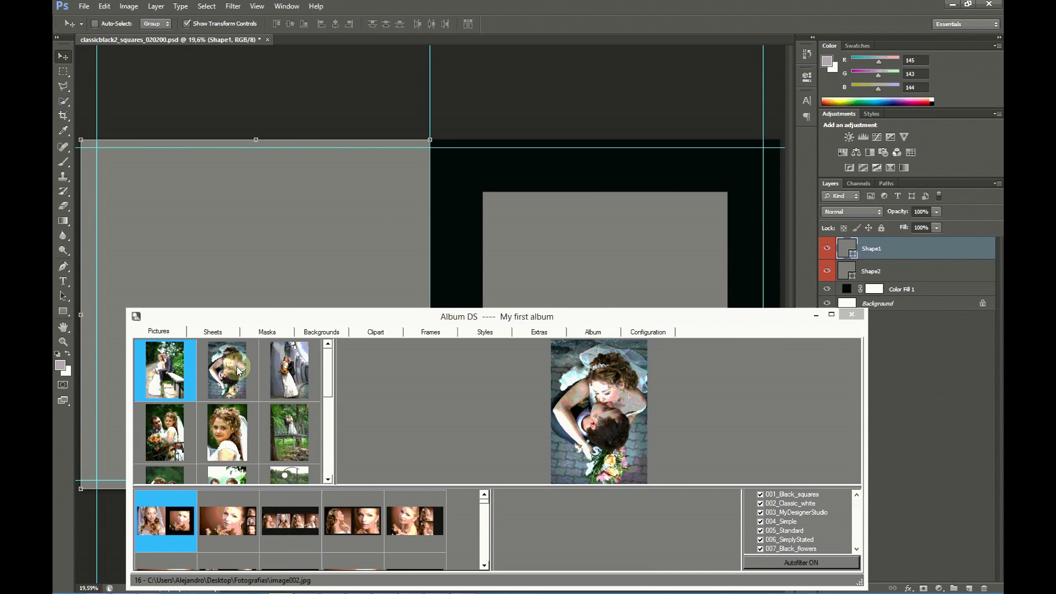
{"action": "left_click", "coordinate": [320, 392]}
{"action": "left_click", "coordinate": [234, 372]}
{"action": "left_click", "coordinate": [234, 378]}
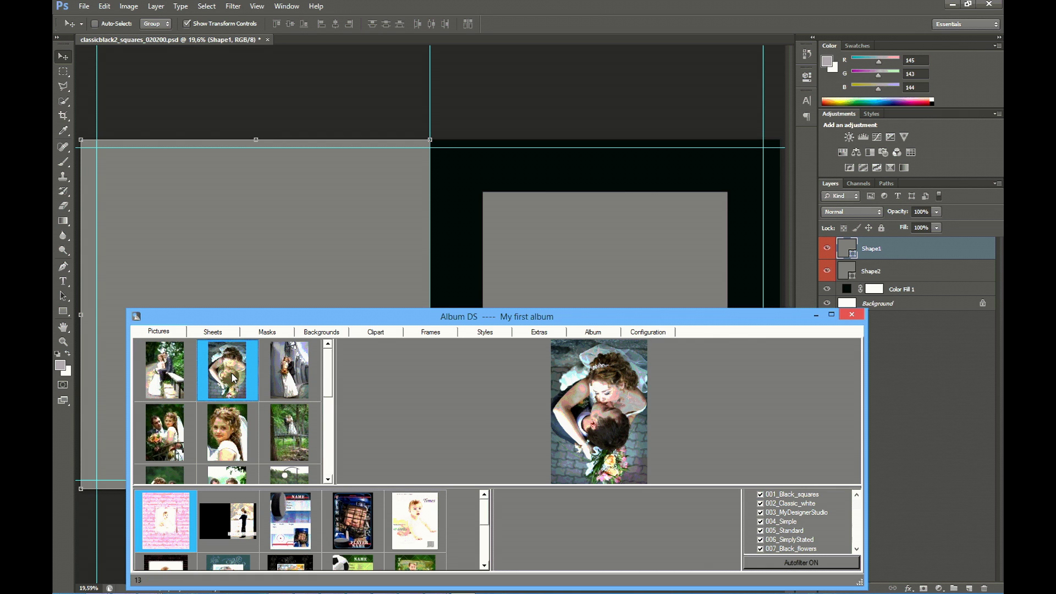
{"action": "left_click_drag", "start_coordinate": [234, 378], "coordinate": [609, 274]}
{"action": "left_click_drag", "start_coordinate": [746, 280], "coordinate": [967, 300]}
Shift the photo upward and enlarge it to about 104.6% within the left frame
{"action": "left_click_drag", "start_coordinate": [529, 311], "coordinate": [596, 325]}
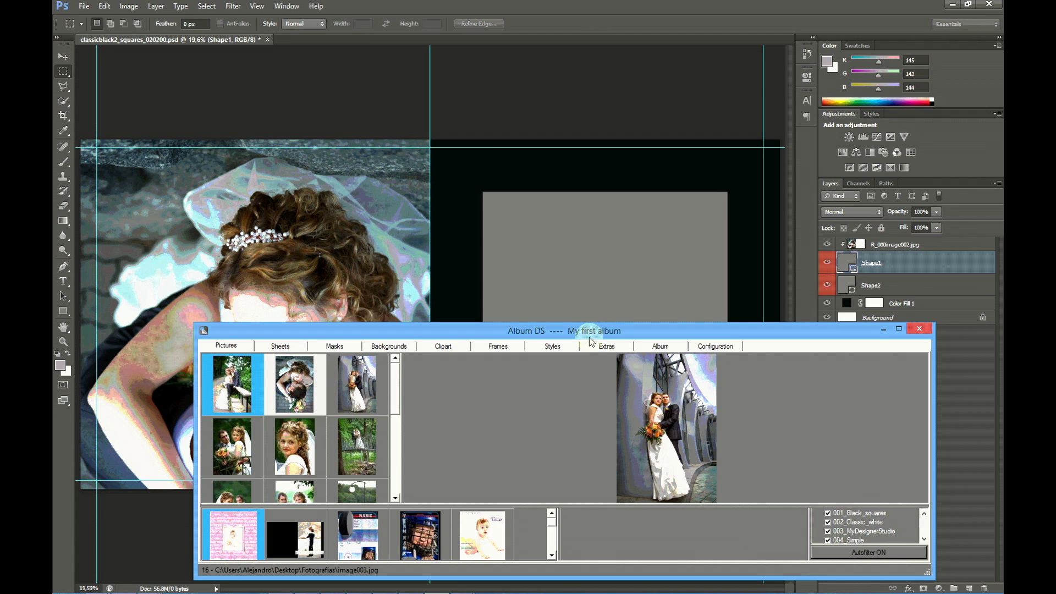
{"action": "left_click", "coordinate": [868, 263]}
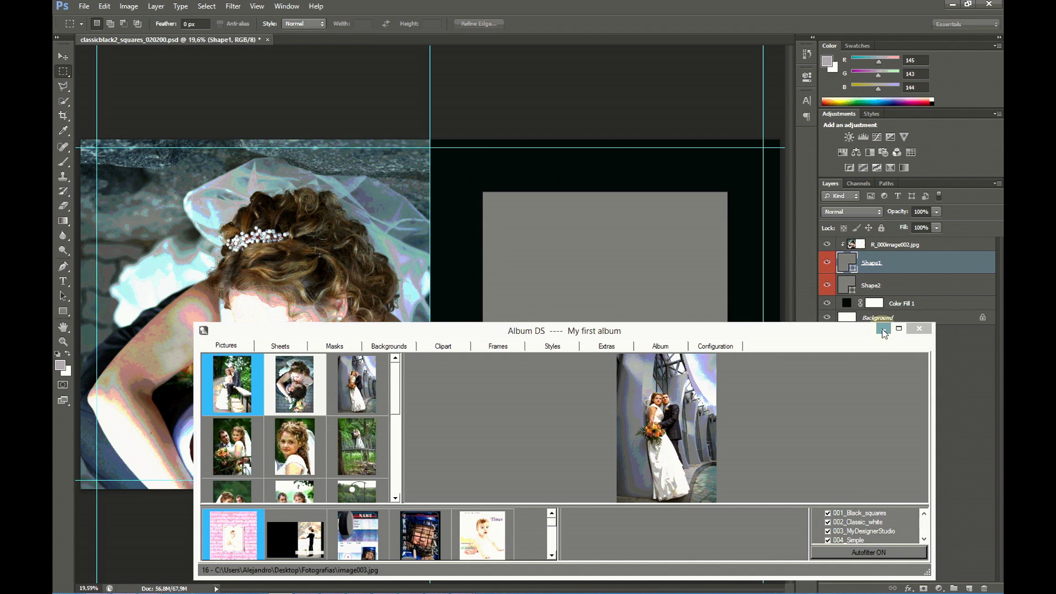
{"action": "left_click", "coordinate": [883, 331]}
{"action": "left_click", "coordinate": [868, 247]}
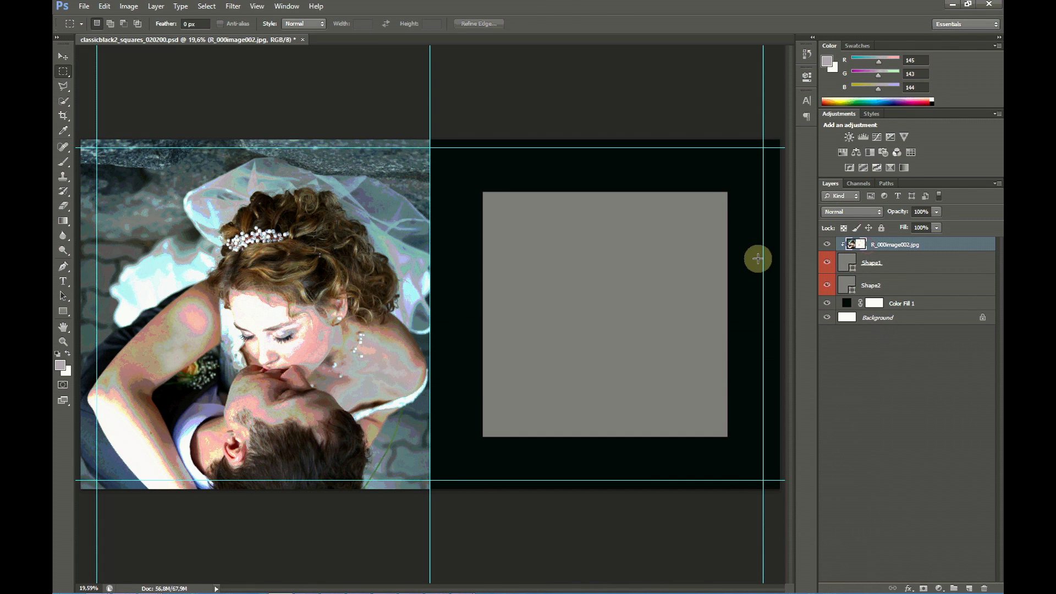
{"action": "left_click", "coordinate": [63, 59]}
{"action": "mouse_move", "coordinate": [276, 273]}
{"action": "left_mouse_down"}
{"action": "mouse_move", "coordinate": [286, 246]}
{"action": "mouse_move", "coordinate": [288, 257]}
{"action": "left_mouse_up"}
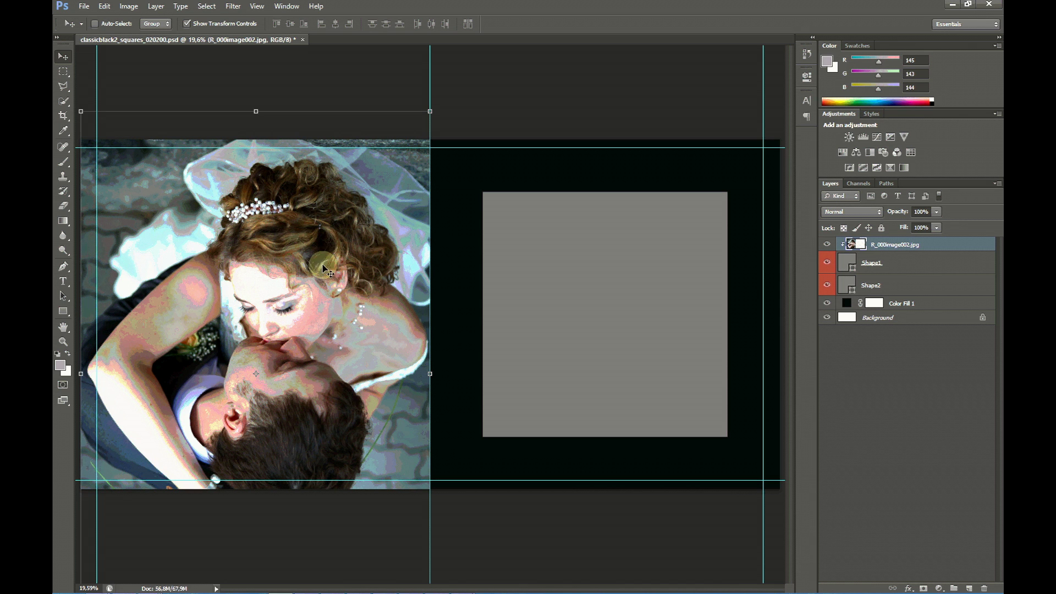
{"action": "left_click_drag", "start_coordinate": [430, 111], "coordinate": [446, 86]}
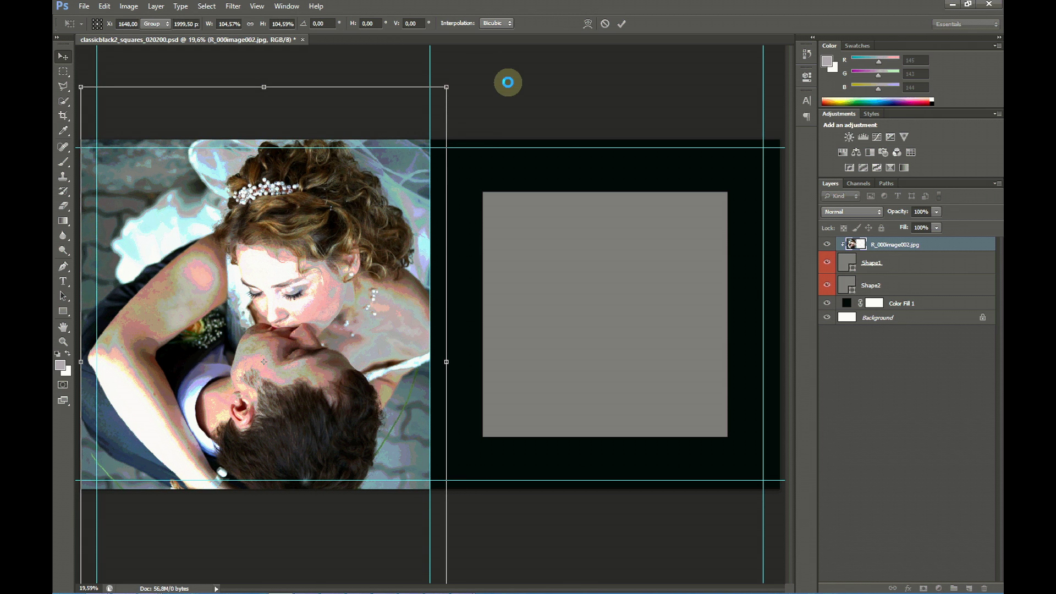
{"action": "key", "text": "Return"}
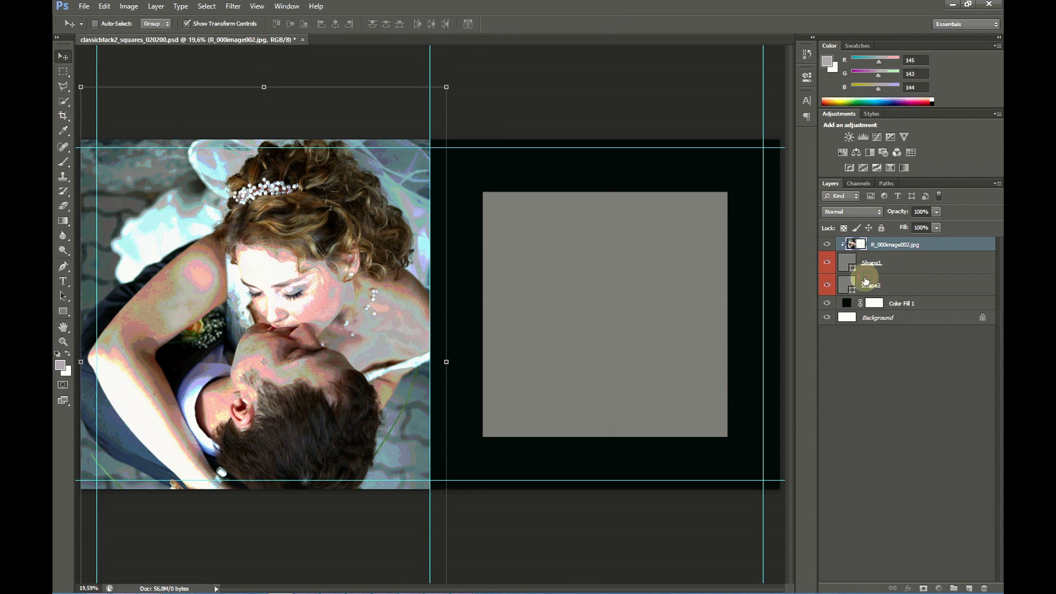
Place bride portrait image005 into the right square frame (Shape2), then show Album DS's Sheets page
{"action": "left_click", "coordinate": [854, 285]}
{"action": "mouse_move", "coordinate": [621, 587]}
{"action": "left_click", "coordinate": [438, 585]}
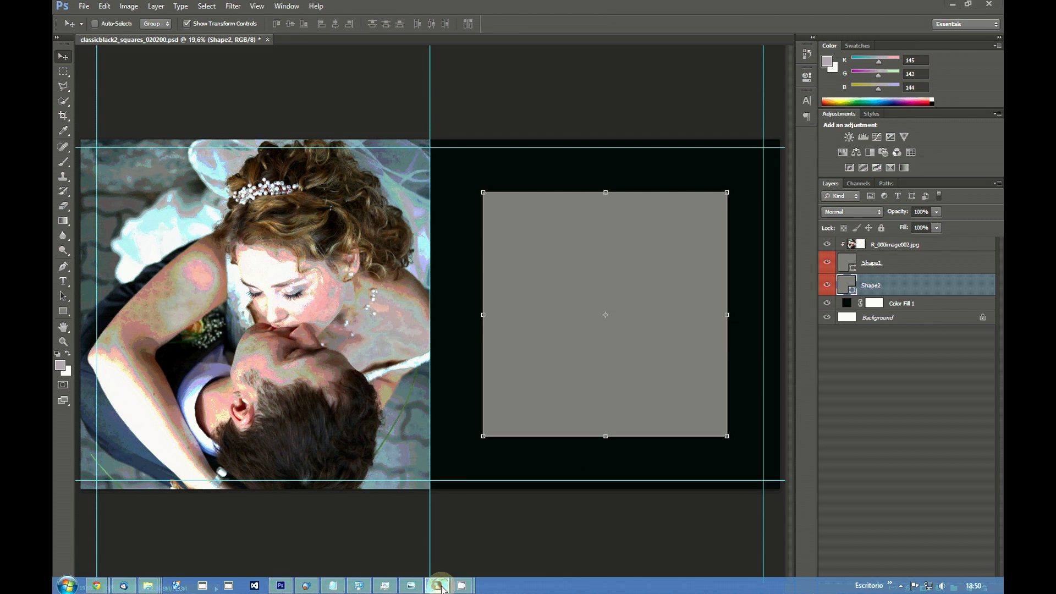
{"action": "left_click_drag", "start_coordinate": [666, 333], "coordinate": [664, 327]}
{"action": "left_click", "coordinate": [871, 286]}
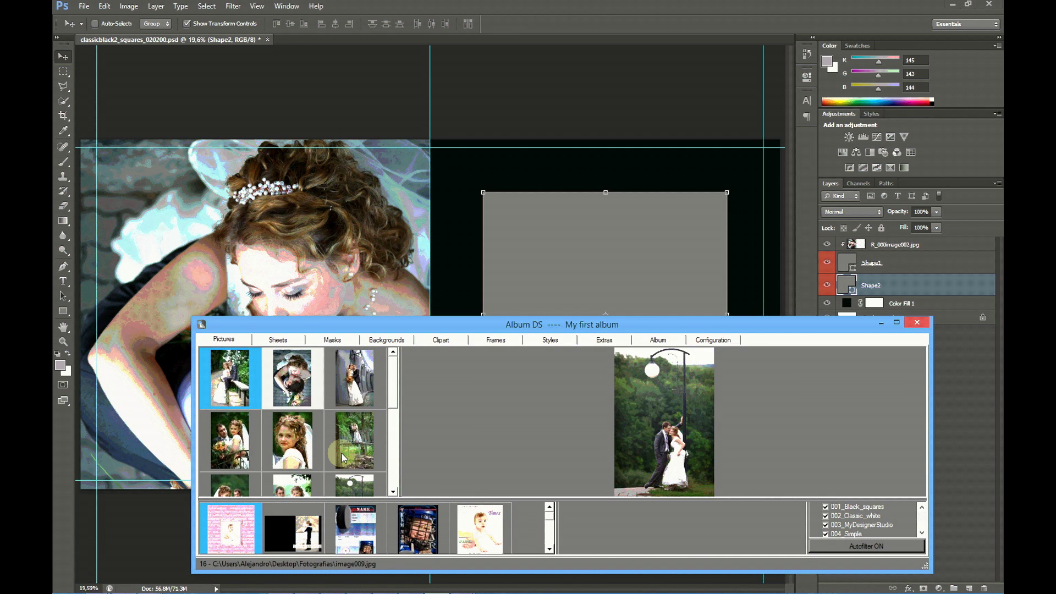
{"action": "double_click", "coordinate": [294, 448]}
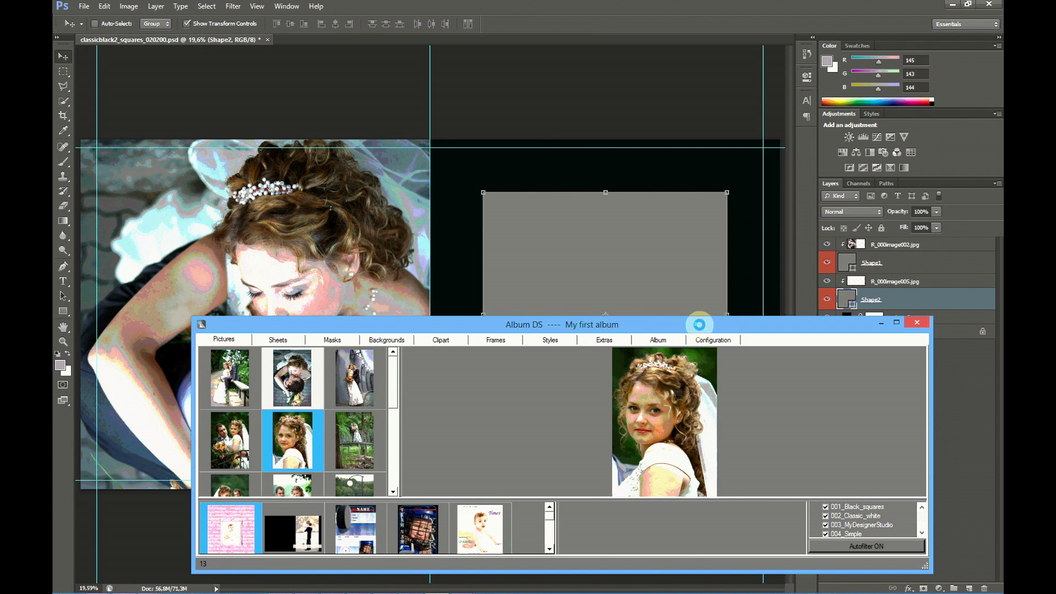
{"action": "left_click_drag", "start_coordinate": [702, 328], "coordinate": [740, 304]}
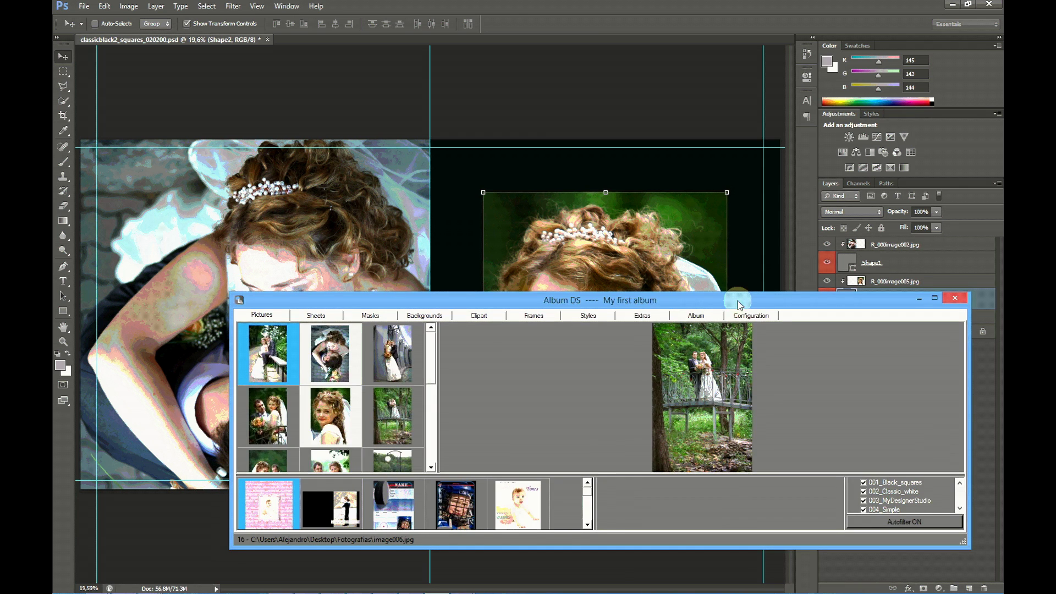
{"action": "left_click", "coordinate": [314, 315]}
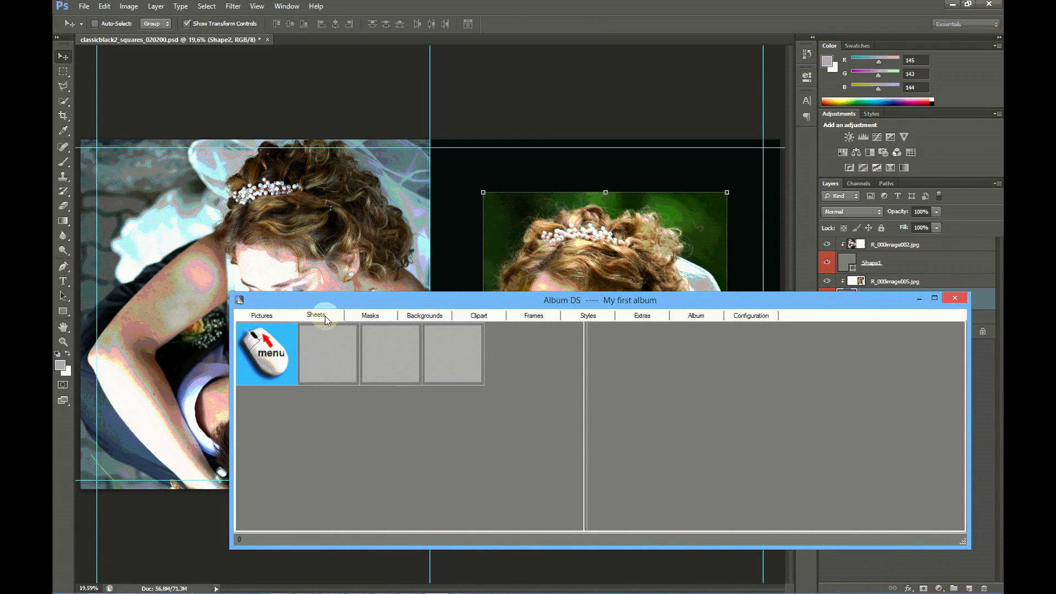
{"action": "right_click", "coordinate": [270, 354]}
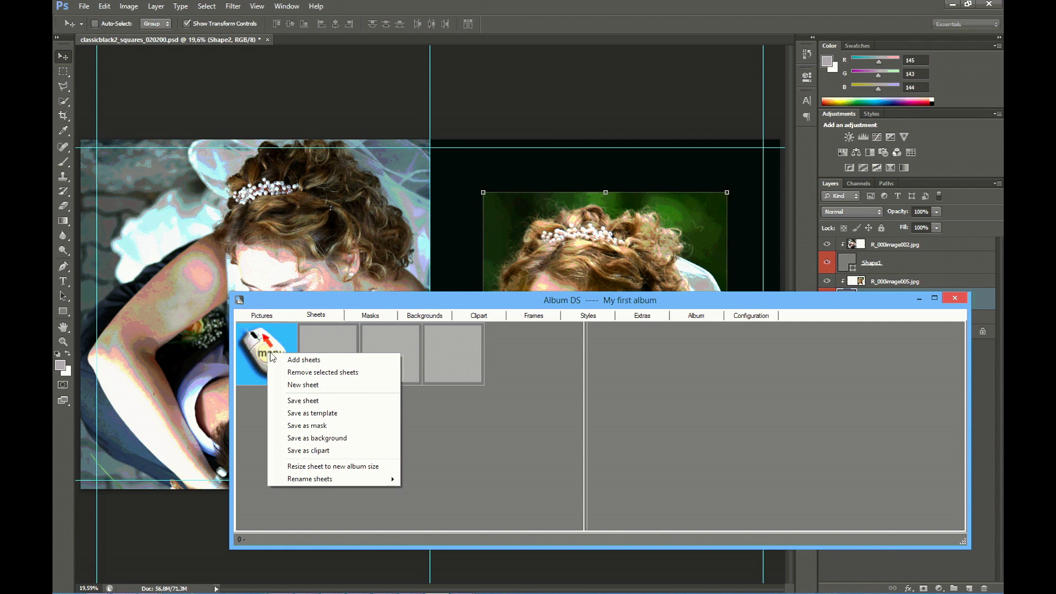
Start saving the sheet and create a new folder 'myfirstlabum' under Mis documentos
{"action": "left_click", "coordinate": [314, 403]}
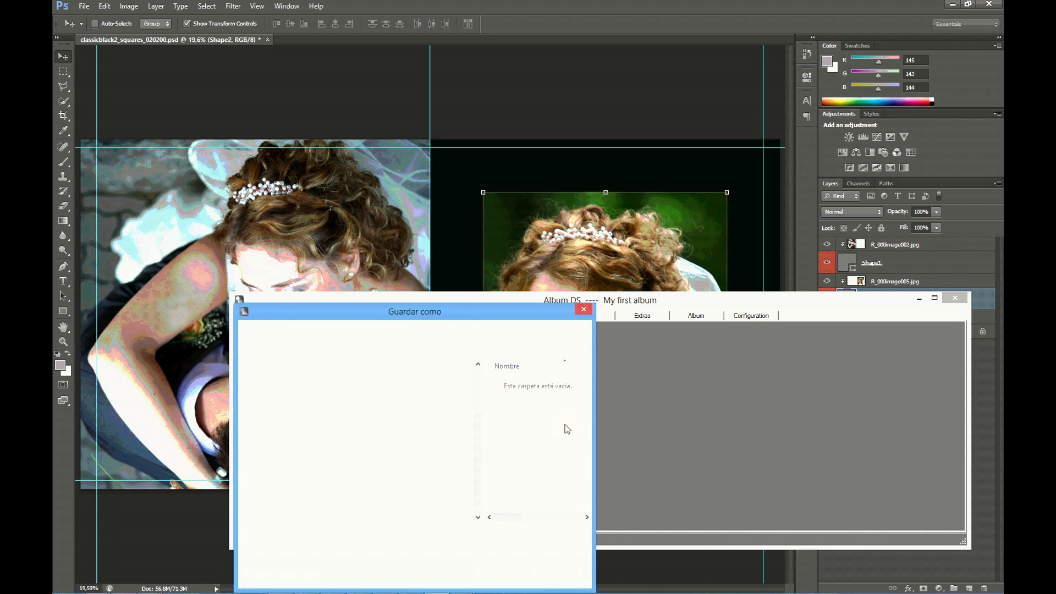
{"action": "left_click_drag", "start_coordinate": [443, 318], "coordinate": [462, 265]}
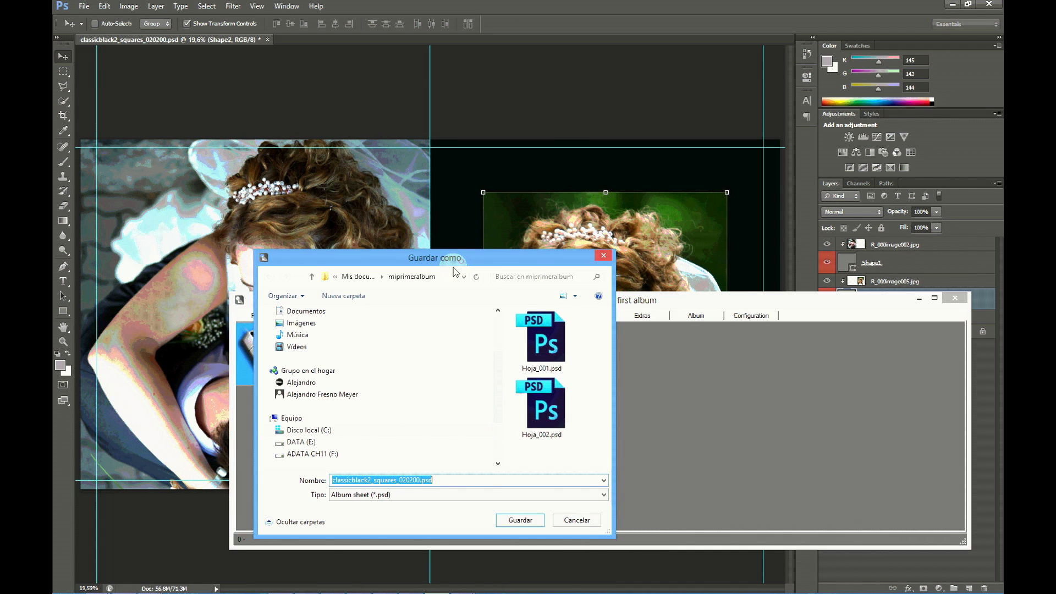
{"action": "left_click", "coordinate": [312, 276]}
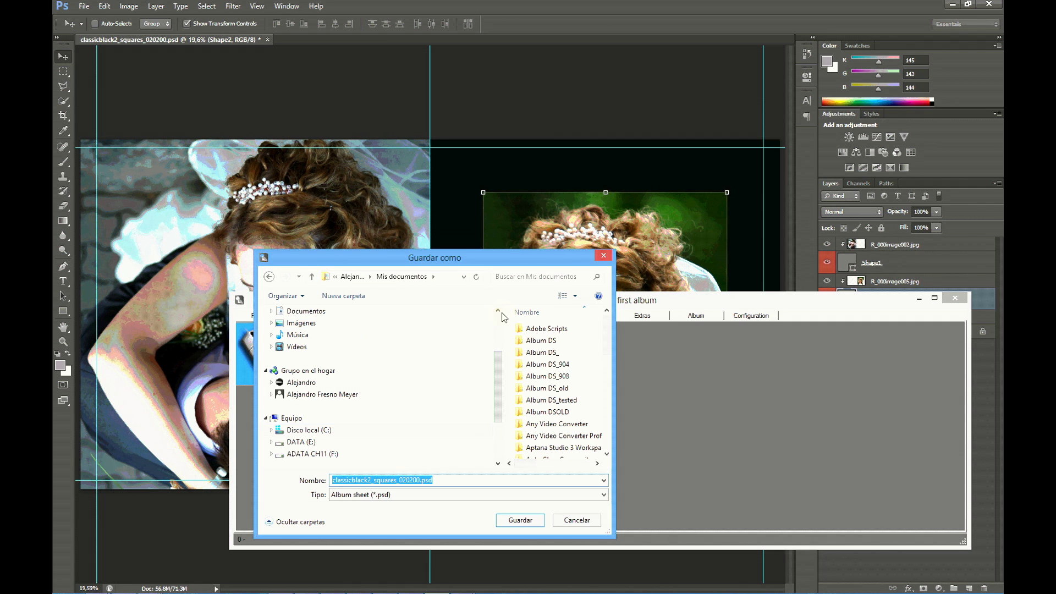
{"action": "left_click", "coordinate": [343, 295]}
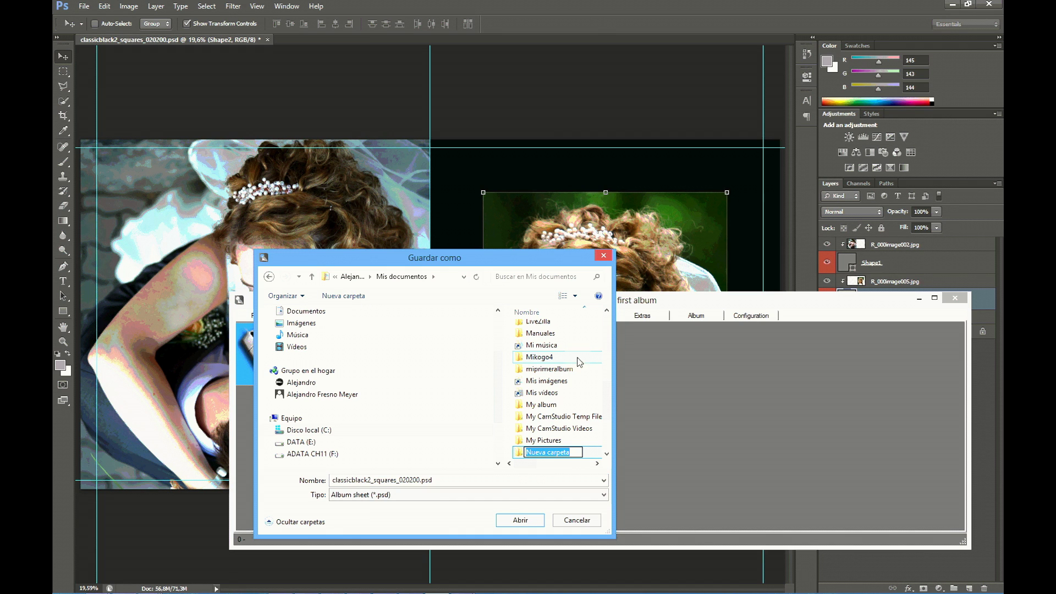
{"action": "type", "text": "myfirstlabum"}
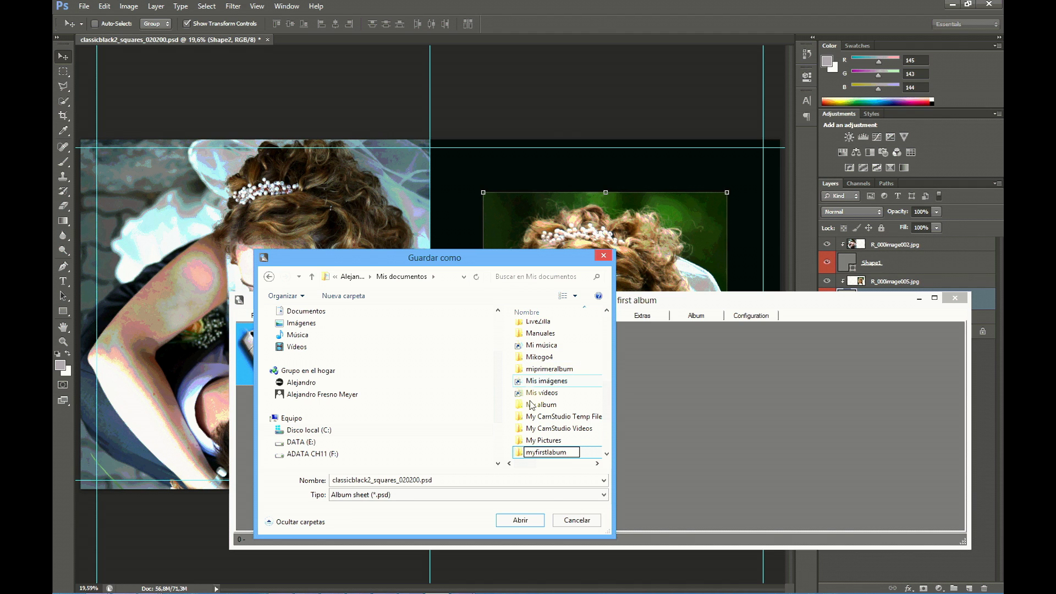
{"action": "double_click", "coordinate": [520, 456]}
Rename the file to Sheet_001.psd and save it in the new folder
{"action": "double_click", "coordinate": [421, 480]}
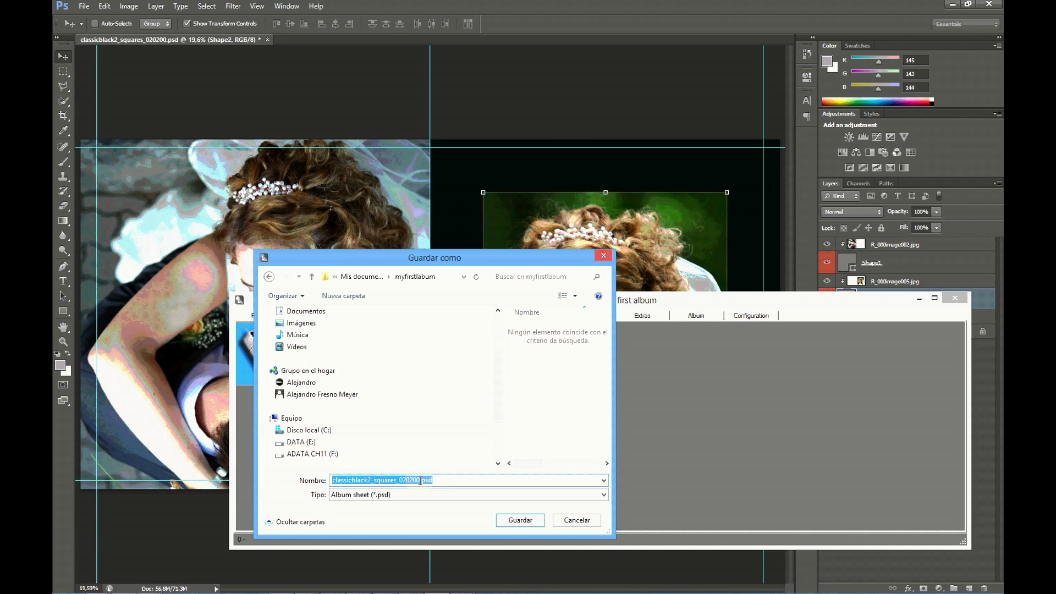
{"action": "left_click", "coordinate": [421, 480]}
{"action": "left_click_drag", "start_coordinate": [419, 480], "coordinate": [317, 476]}
{"action": "type", "text": "Sheet_001"}
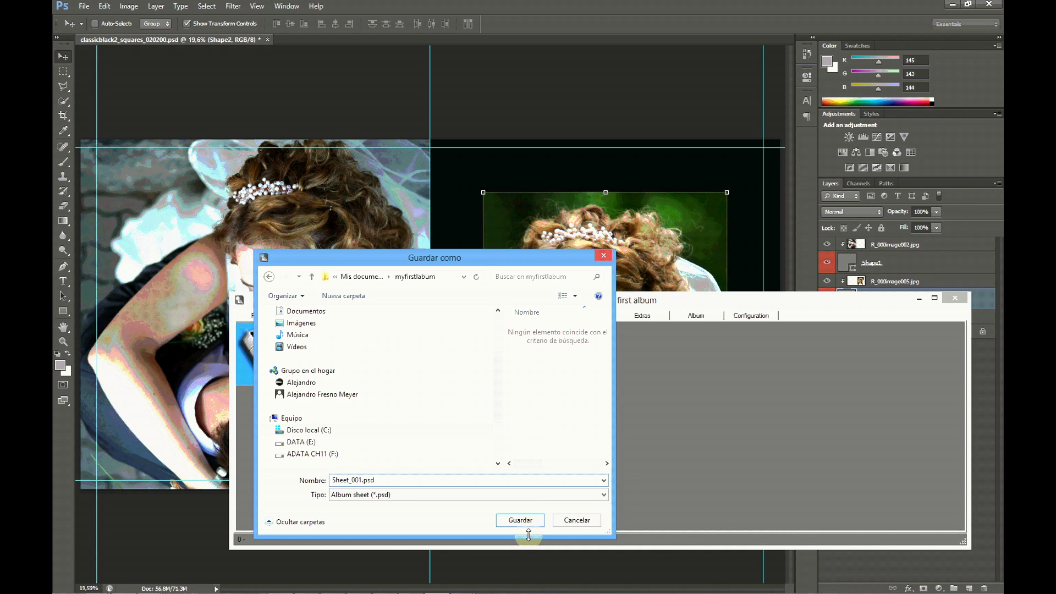
{"action": "left_click", "coordinate": [521, 519]}
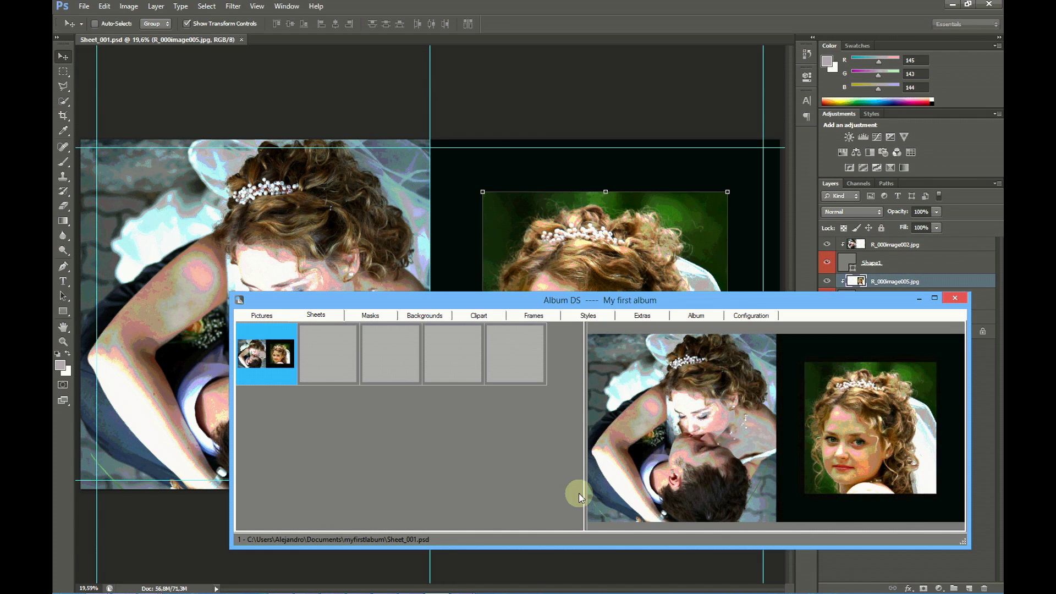
Switch between Pictures and Sheets and preview the saved Sheet_001 thumbnail
{"action": "left_click", "coordinate": [262, 315]}
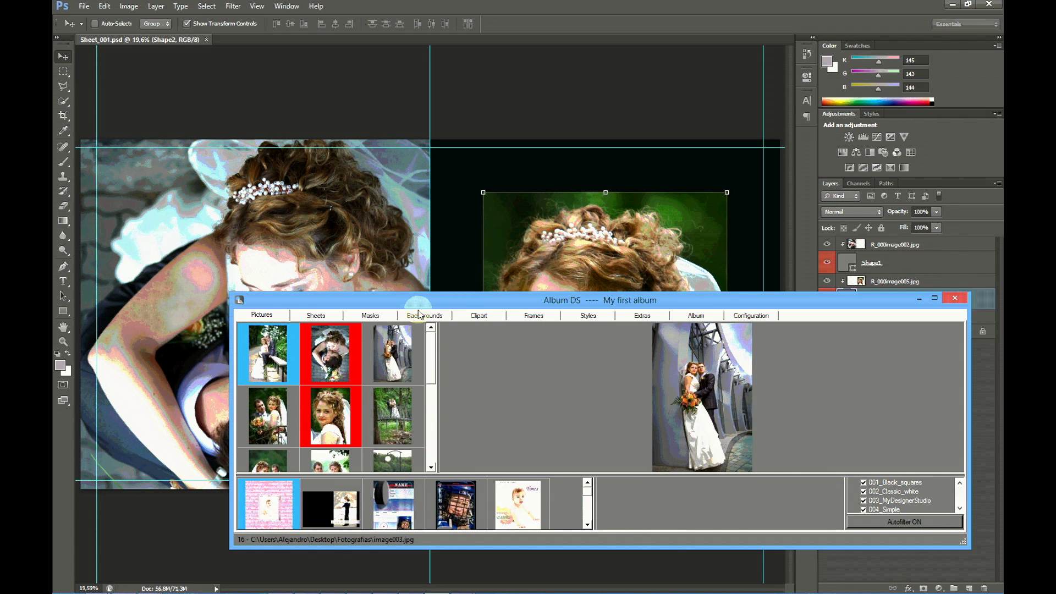
{"action": "left_click", "coordinate": [322, 317]}
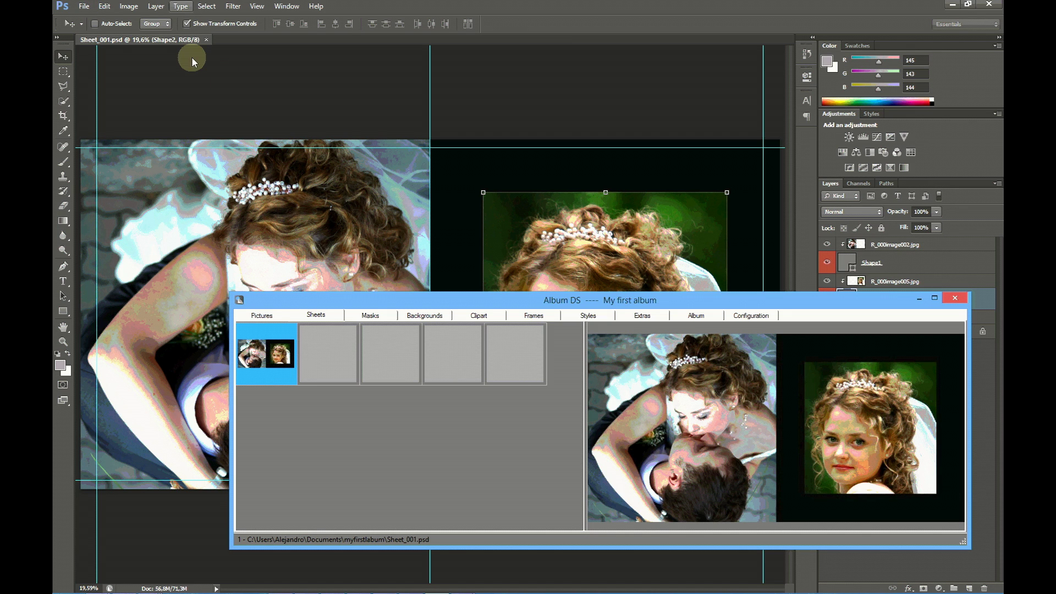
{"action": "left_click", "coordinate": [341, 358]}
{"action": "left_click", "coordinate": [269, 353]}
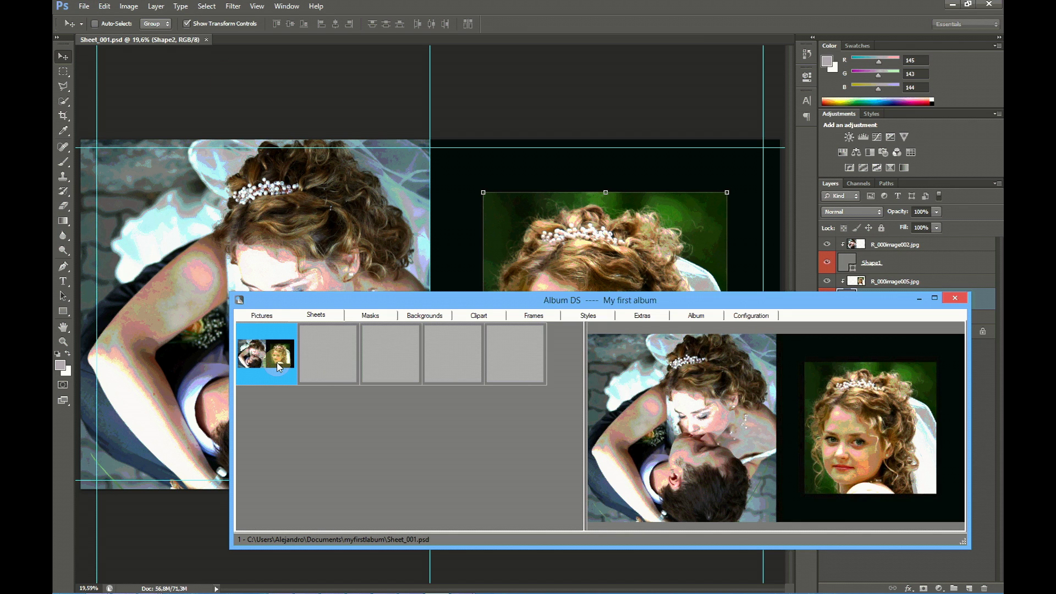
{"action": "left_click", "coordinate": [281, 366]}
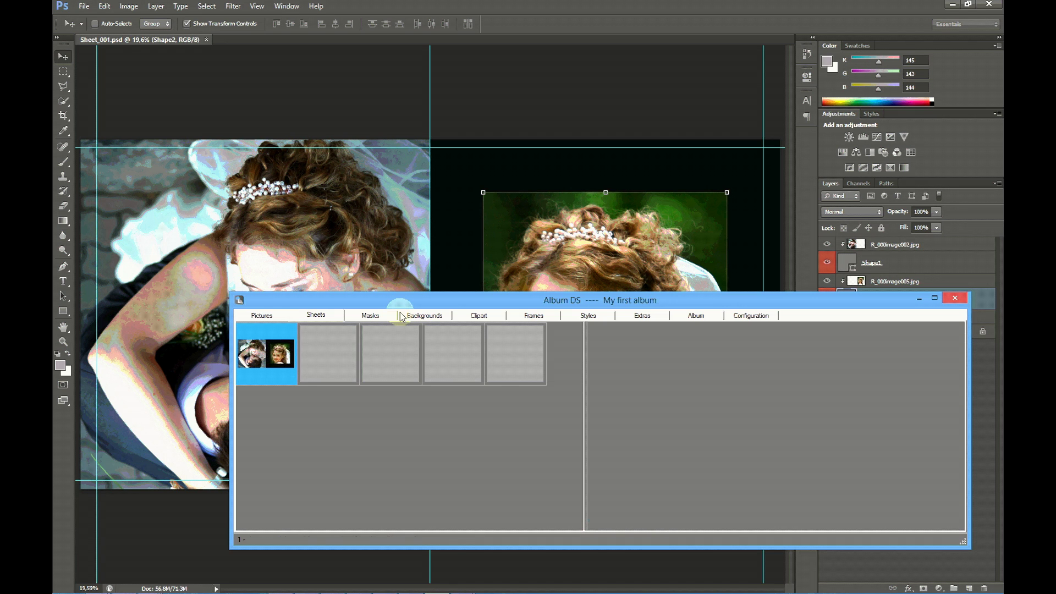
{"action": "left_click_drag", "start_coordinate": [412, 304], "coordinate": [400, 349]}
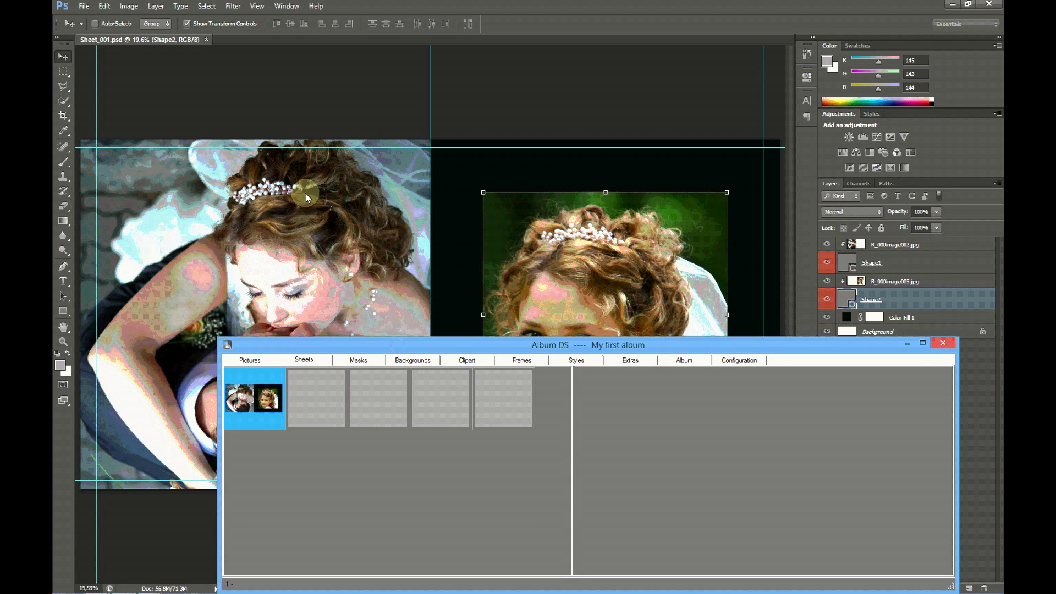
Close Sheet_001.psd in Photoshop, review Album DS's Configuration settings, then return to Pictures
{"action": "left_click", "coordinate": [207, 40]}
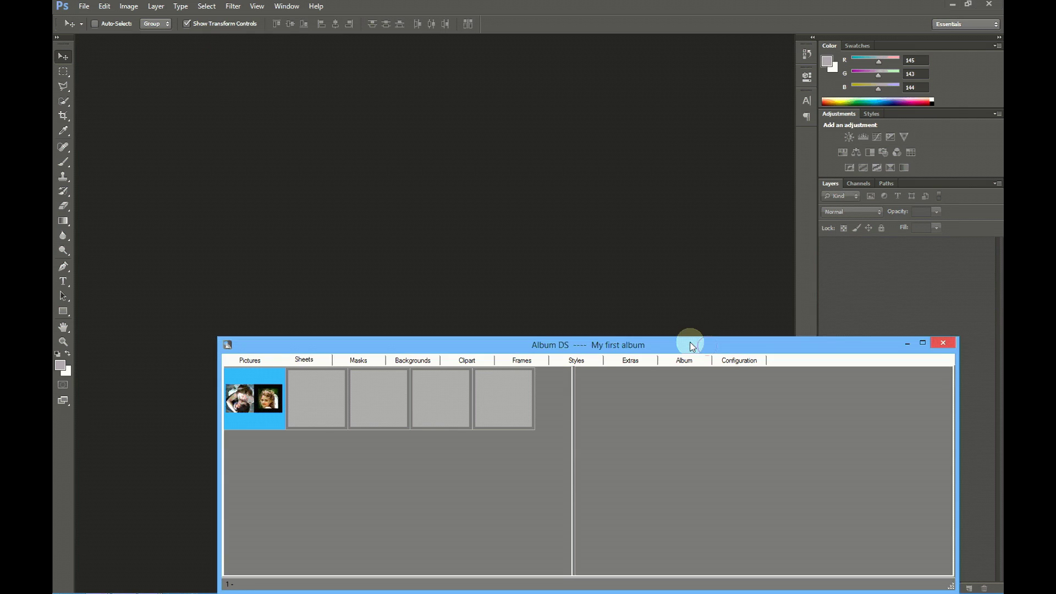
{"action": "left_click_drag", "start_coordinate": [707, 345], "coordinate": [648, 338]}
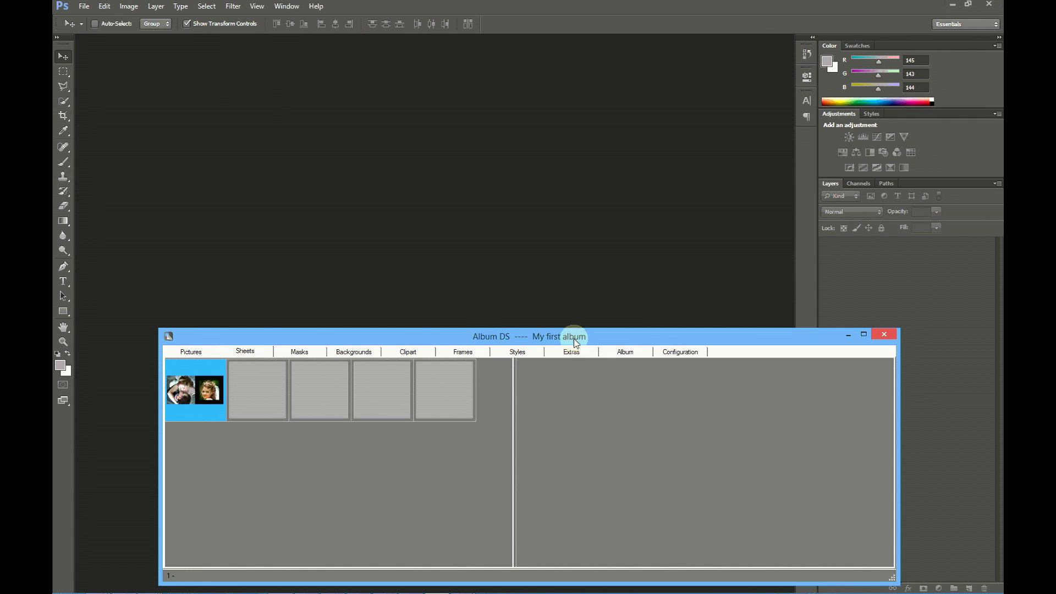
{"action": "left_click", "coordinate": [681, 352]}
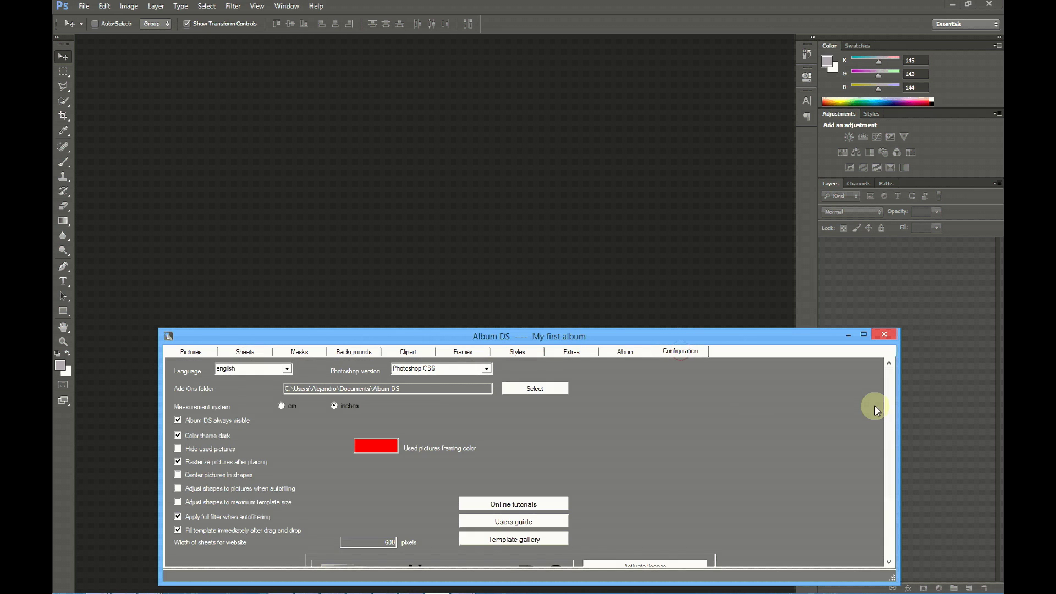
{"action": "left_click_drag", "start_coordinate": [886, 407], "coordinate": [880, 456]}
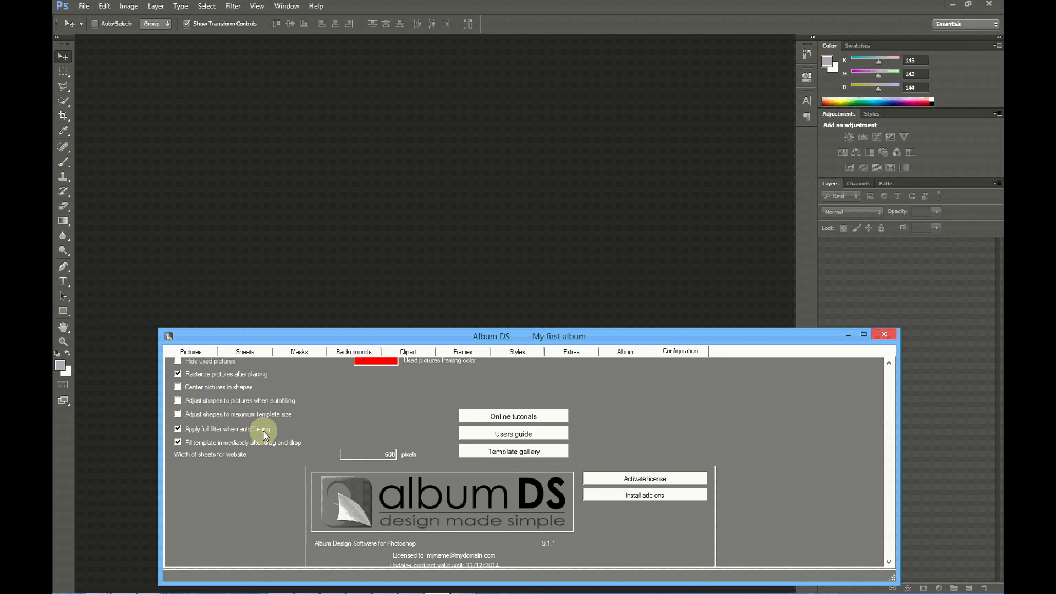
{"action": "left_click", "coordinate": [191, 351]}
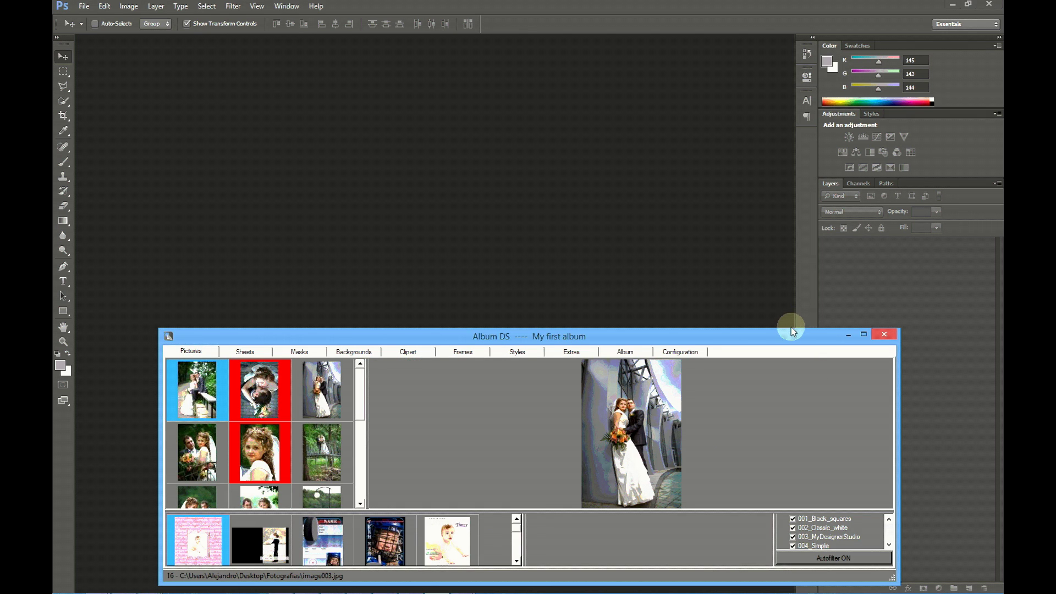
Make Album DS taller, select the bench and car photos, and preview the classicwhite_020101 template
{"action": "left_click_drag", "start_coordinate": [790, 327], "coordinate": [805, 203]}
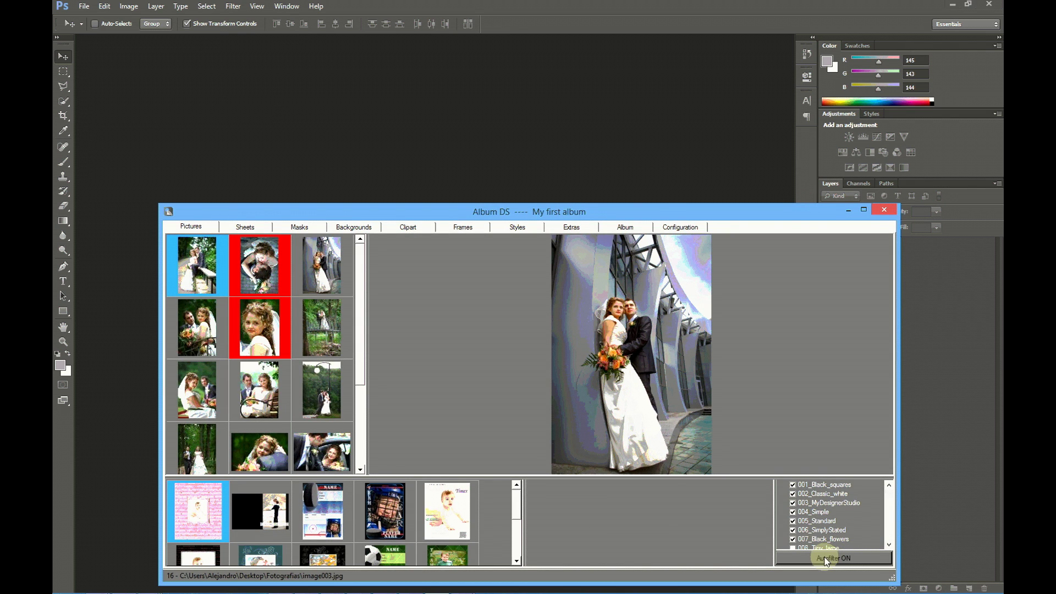
{"action": "left_click", "coordinate": [889, 494]}
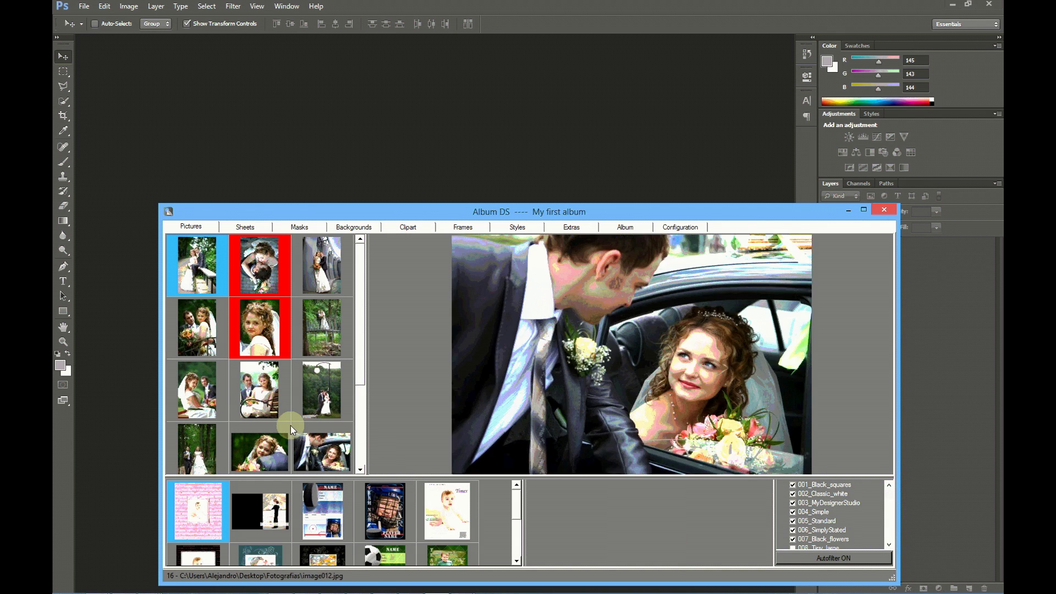
{"action": "left_click_drag", "start_coordinate": [362, 338], "coordinate": [368, 397]}
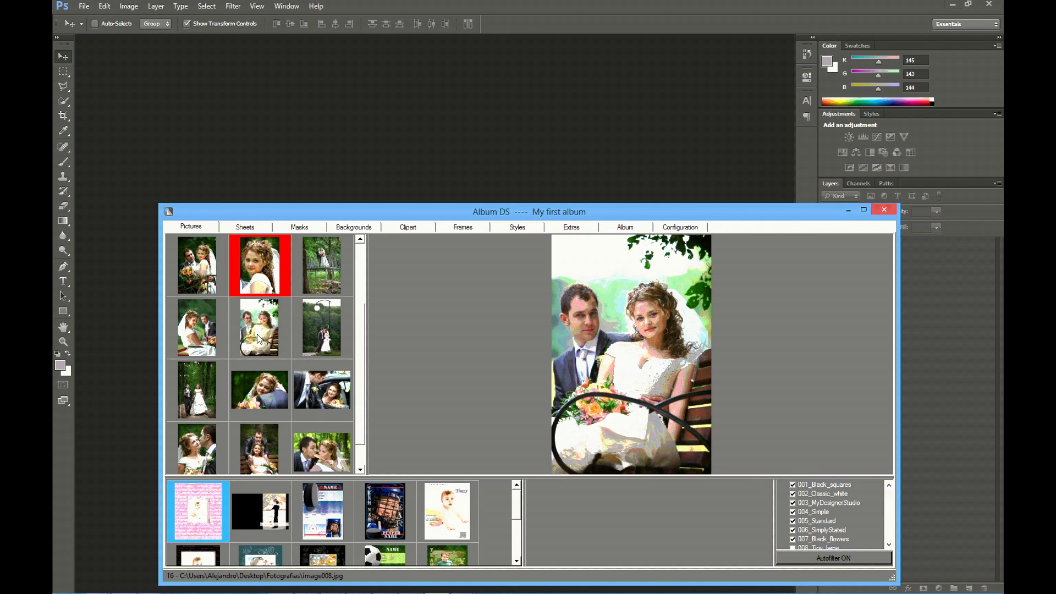
{"action": "left_click", "coordinate": [256, 335]}
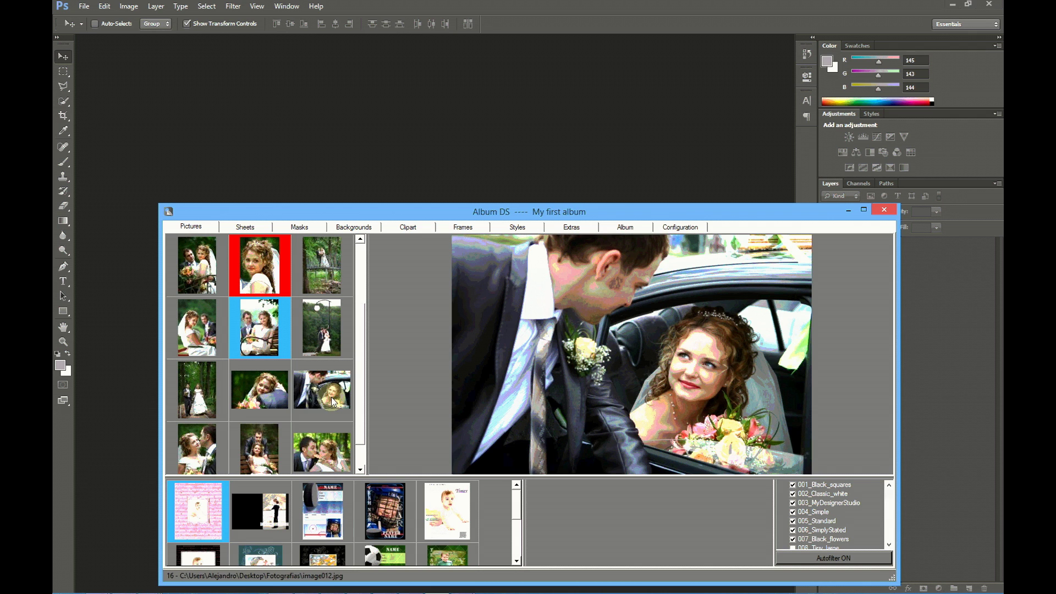
{"action": "left_click", "coordinate": [332, 402]}
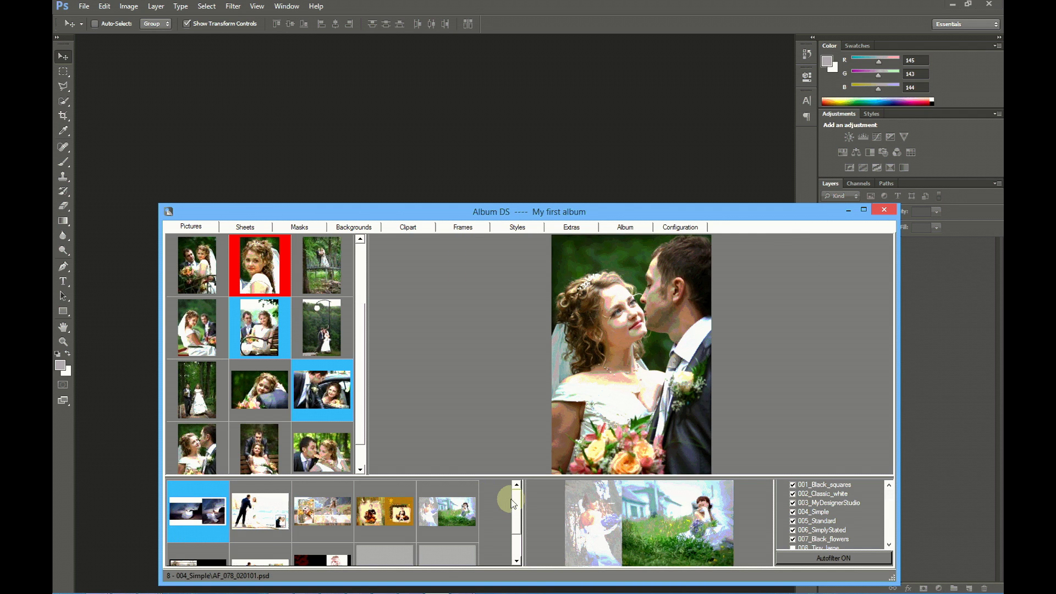
{"action": "left_click", "coordinate": [516, 537]}
{"action": "left_click", "coordinate": [517, 485]}
{"action": "left_click_drag", "start_coordinate": [892, 496], "coordinate": [896, 544]}
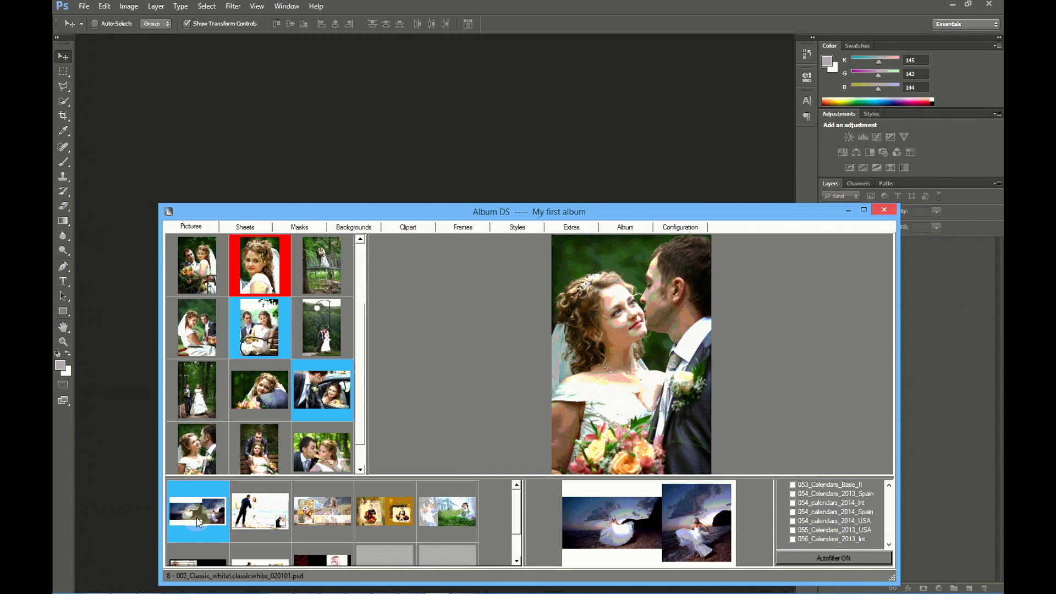
Fill classicwhite_020101 with the car and bench photos and nudge the right photo up
{"action": "left_click_drag", "start_coordinate": [197, 519], "coordinate": [257, 330]}
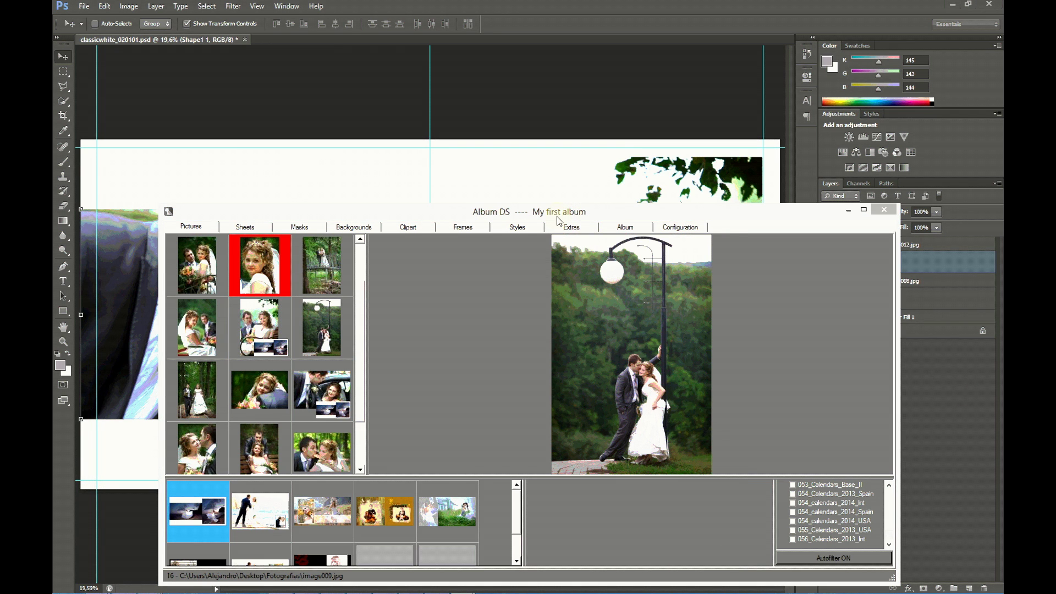
{"action": "left_click_drag", "start_coordinate": [557, 215], "coordinate": [580, 528]}
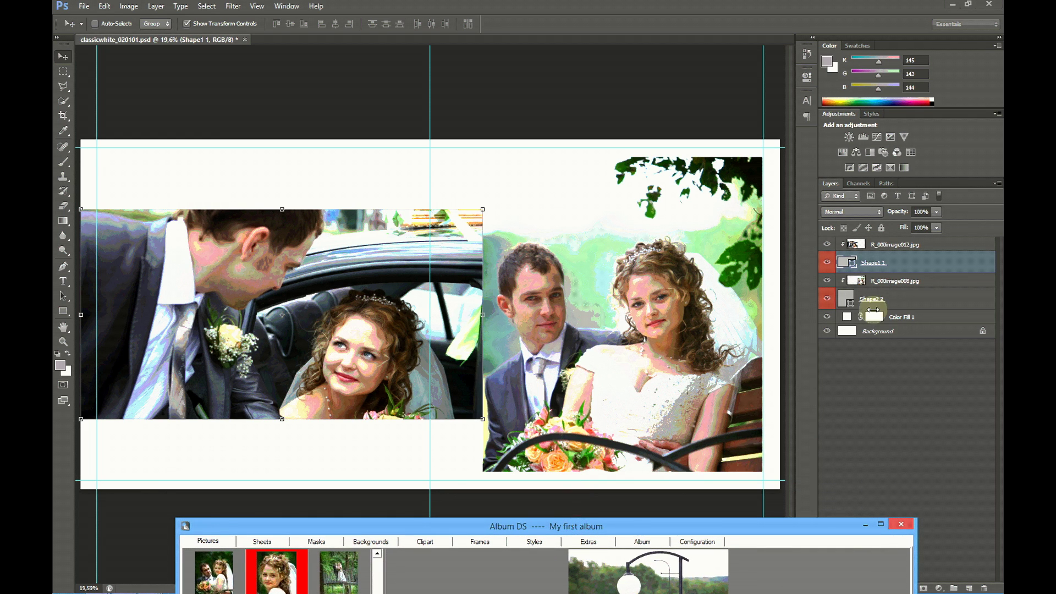
{"action": "left_click", "coordinate": [885, 282]}
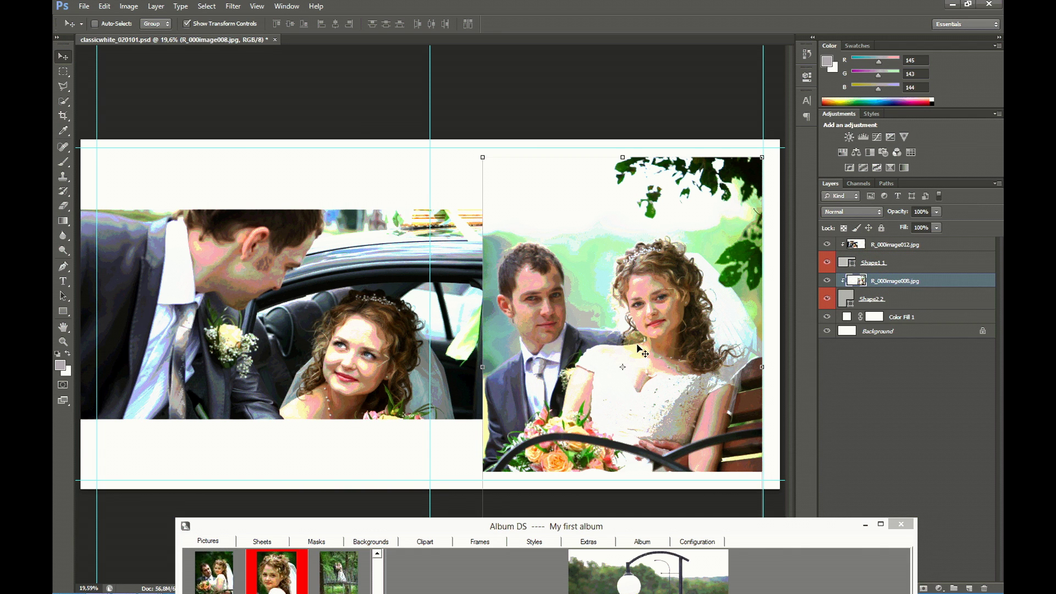
{"action": "left_click_drag", "start_coordinate": [637, 344], "coordinate": [637, 321]}
{"action": "left_click_drag", "start_coordinate": [536, 527], "coordinate": [526, 276]}
{"action": "left_click_drag", "start_coordinate": [526, 229], "coordinate": [528, 227]}
Save the classic white spread from the Sheets page as Sheet_002.psd in the myfirstalbum folder
{"action": "left_click", "coordinate": [249, 241]}
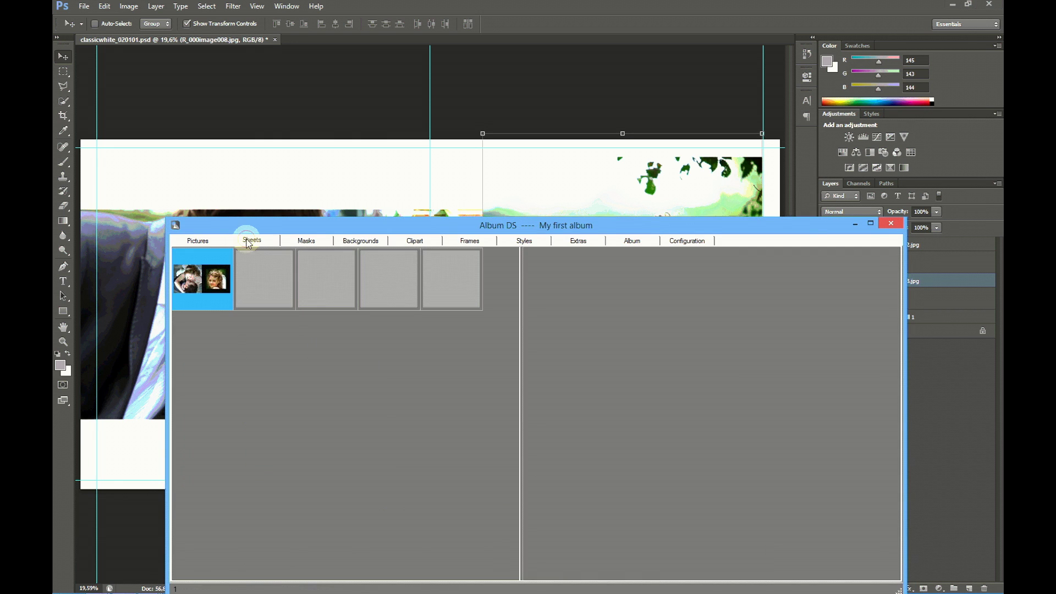
{"action": "right_click", "coordinate": [196, 285]}
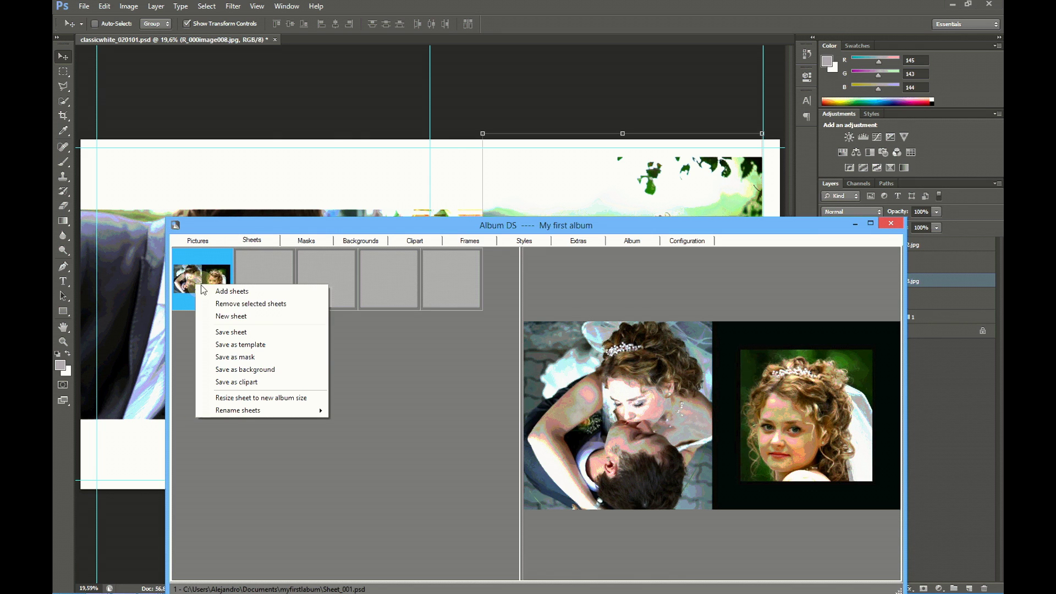
{"action": "left_click", "coordinate": [254, 332]}
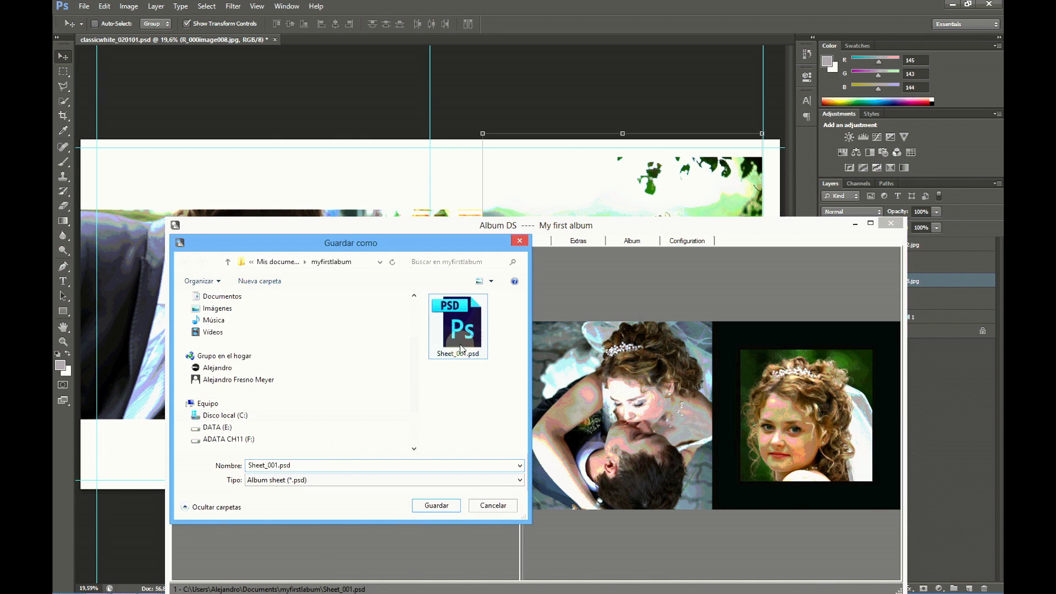
{"action": "double_click", "coordinate": [277, 465]}
{"action": "left_click", "coordinate": [276, 464]}
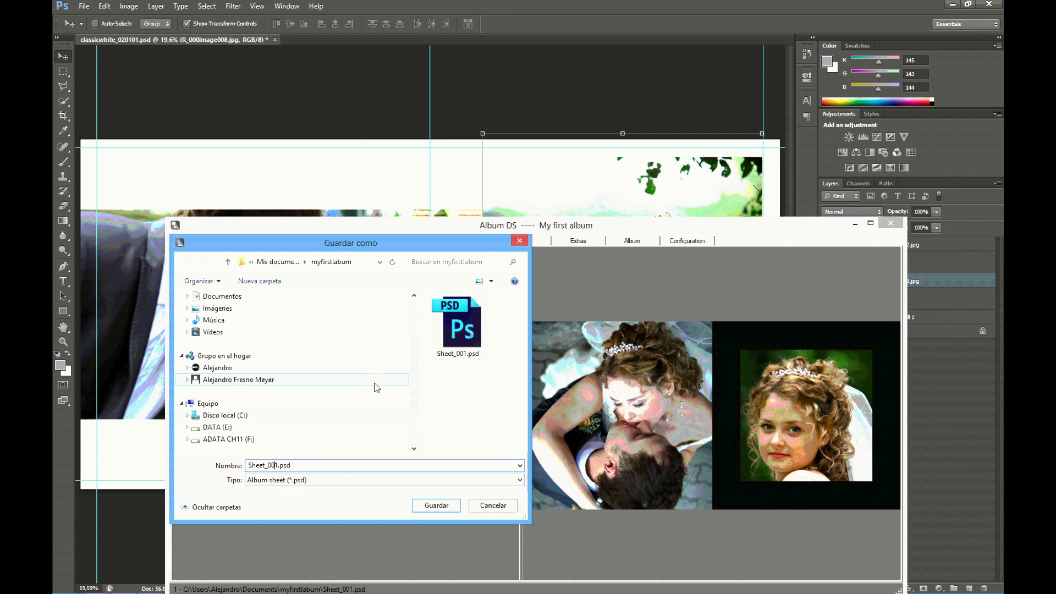
{"action": "key", "text": "Delete"}
{"action": "type", "text": "2"}
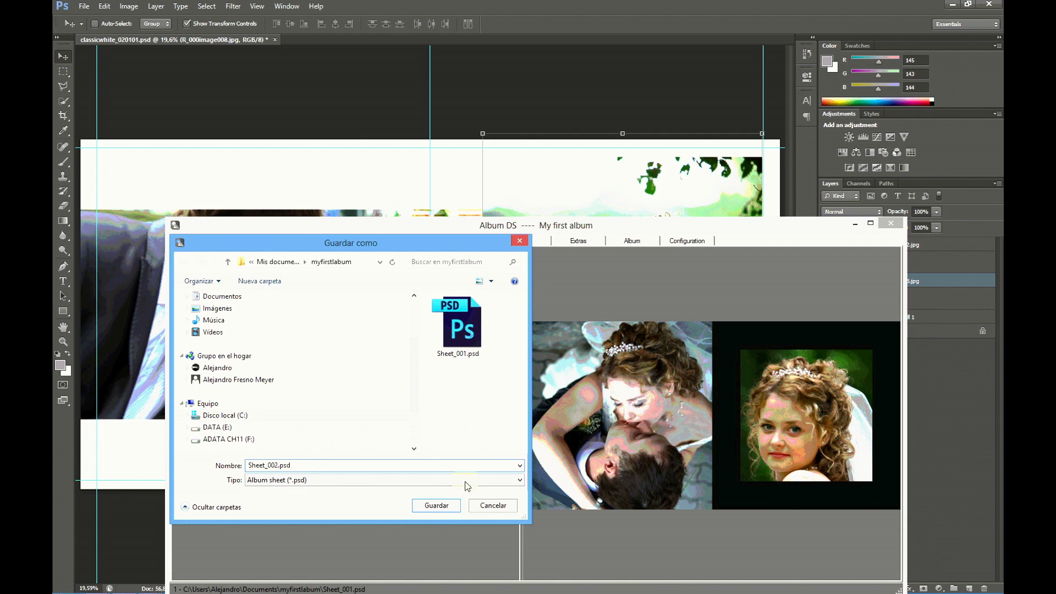
{"action": "left_click", "coordinate": [437, 505]}
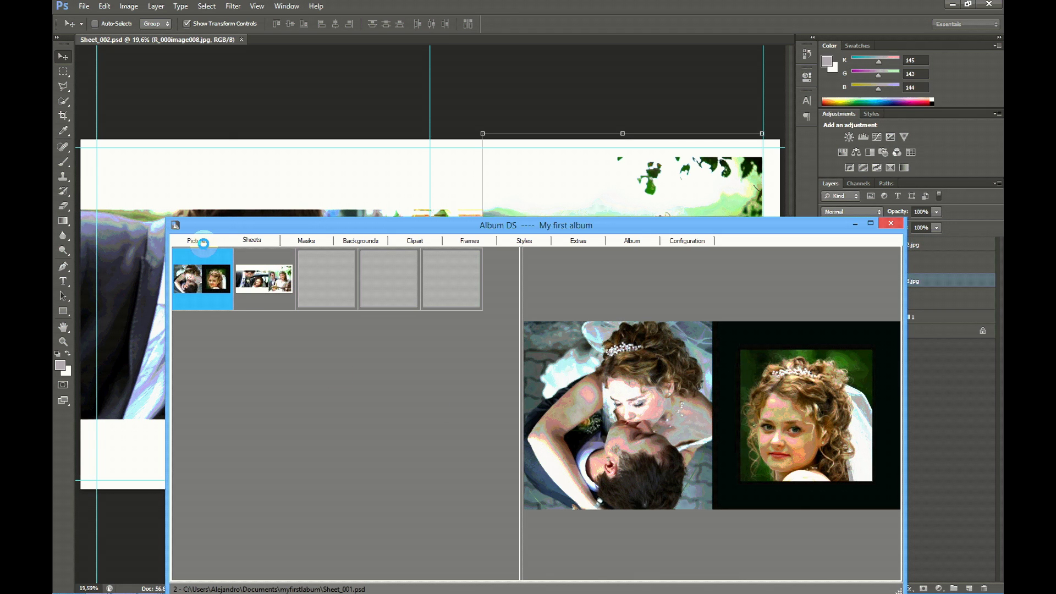
Switch between the Pictures and Sheets pages, previewing the car photo and both saved sheets
{"action": "left_click", "coordinate": [199, 241]}
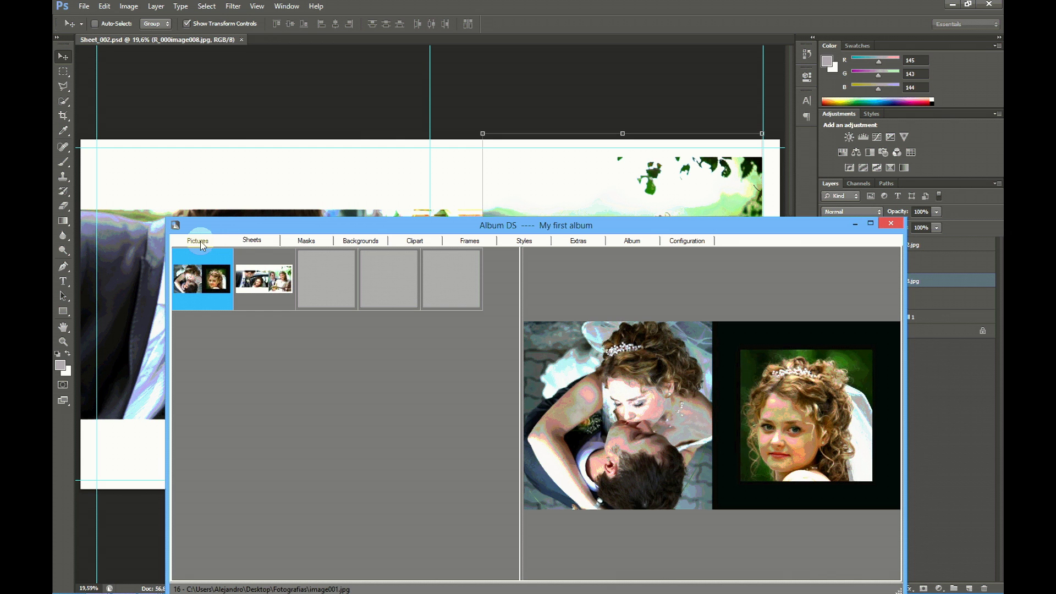
{"action": "left_click", "coordinate": [265, 275]}
{"action": "left_click", "coordinate": [199, 246]}
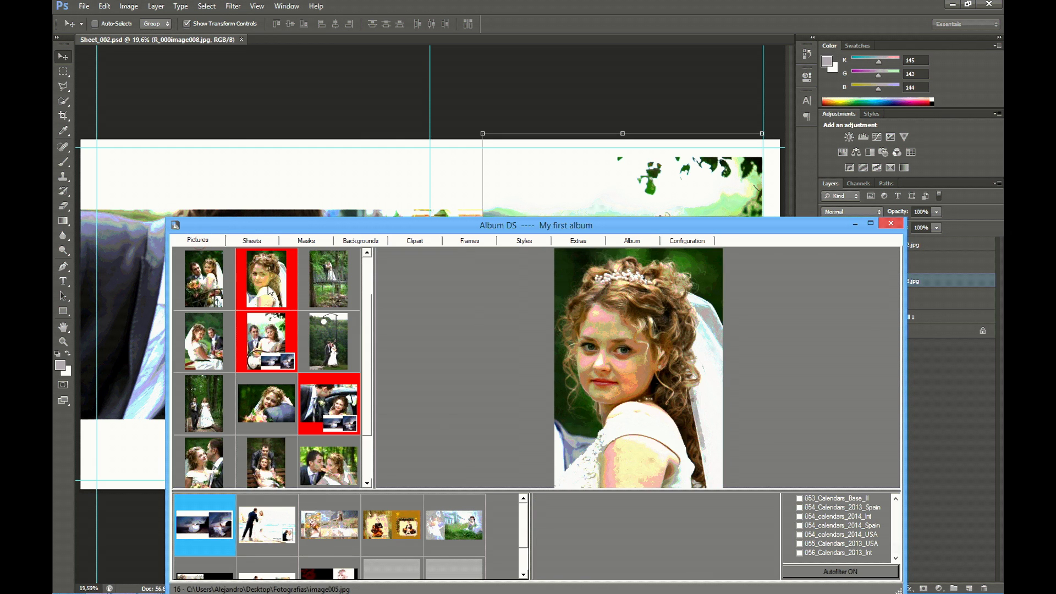
{"action": "left_click", "coordinate": [266, 279]}
{"action": "left_click_drag", "start_coordinate": [328, 407], "coordinate": [289, 371]}
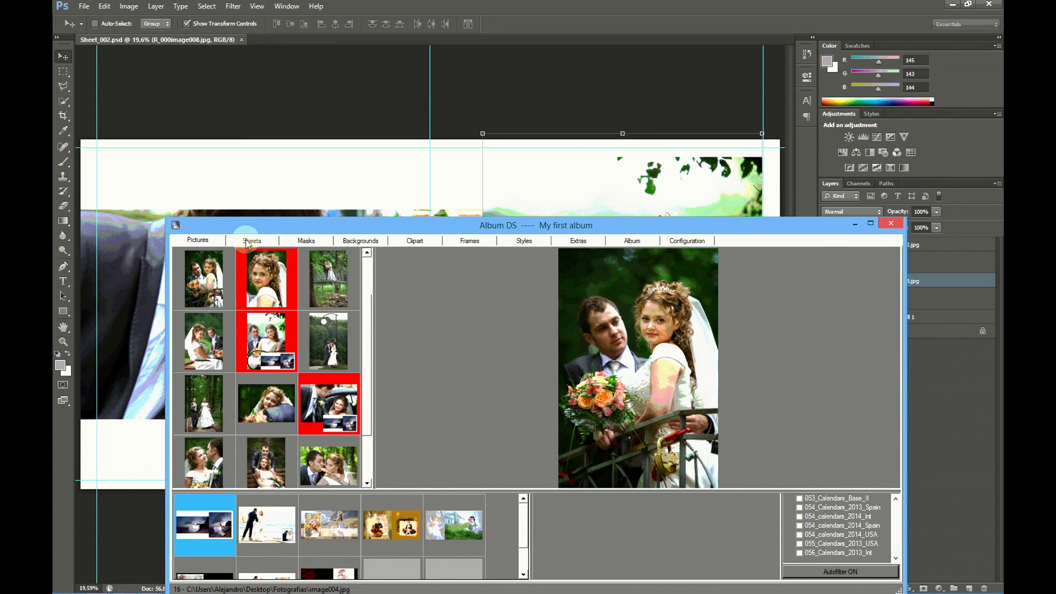
{"action": "left_click", "coordinate": [252, 241]}
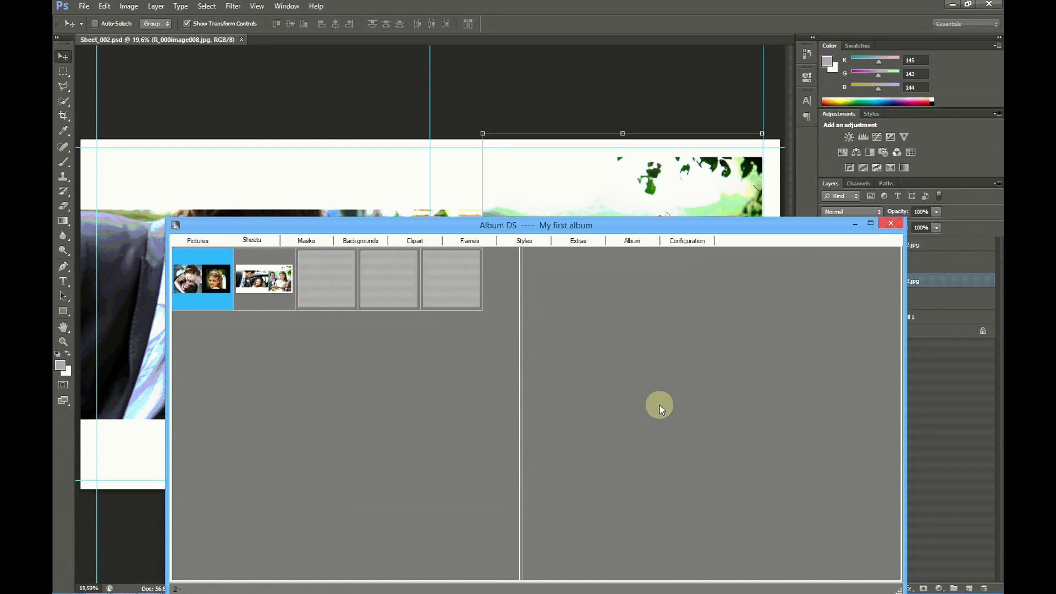
{"action": "left_click", "coordinate": [264, 279]}
{"action": "left_click", "coordinate": [220, 269]}
{"action": "left_click", "coordinate": [196, 241]}
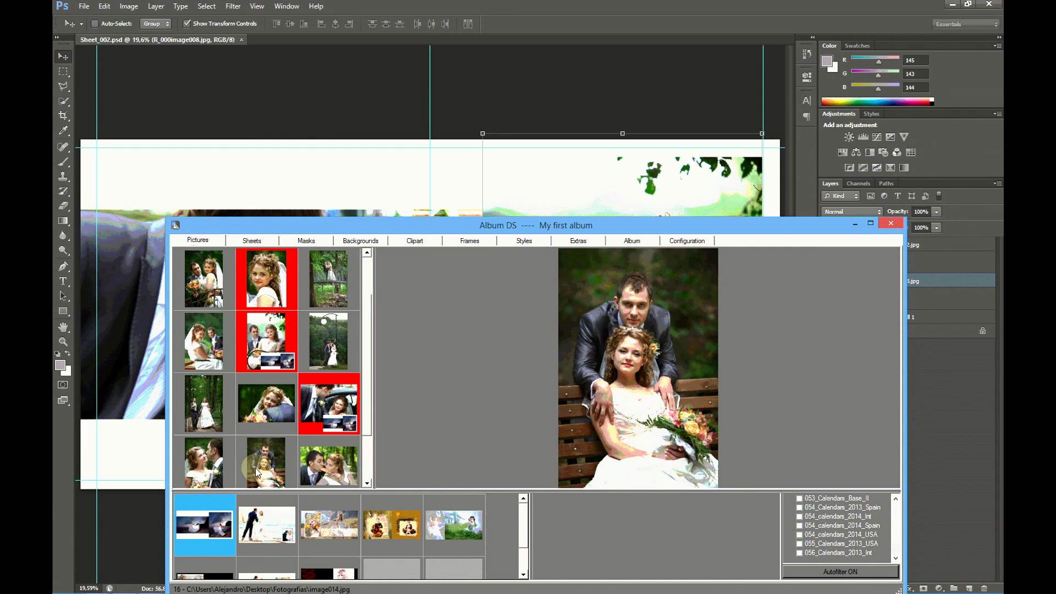
Preview the bench, car and lamp-post photos, then enlarge the template strip to two rows
{"action": "left_click", "coordinate": [205, 527]}
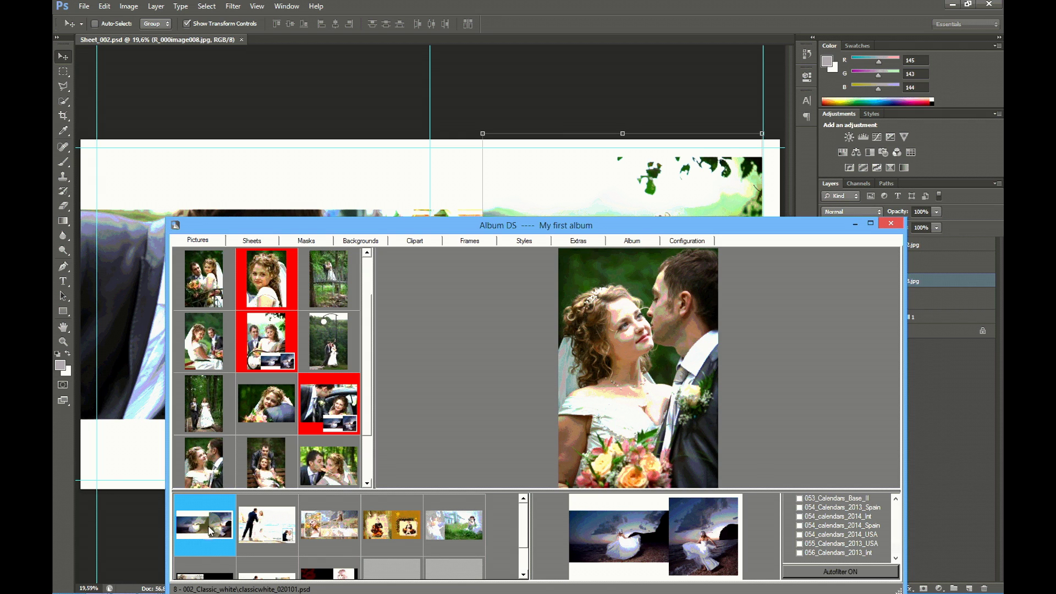
{"action": "left_click", "coordinate": [280, 353]}
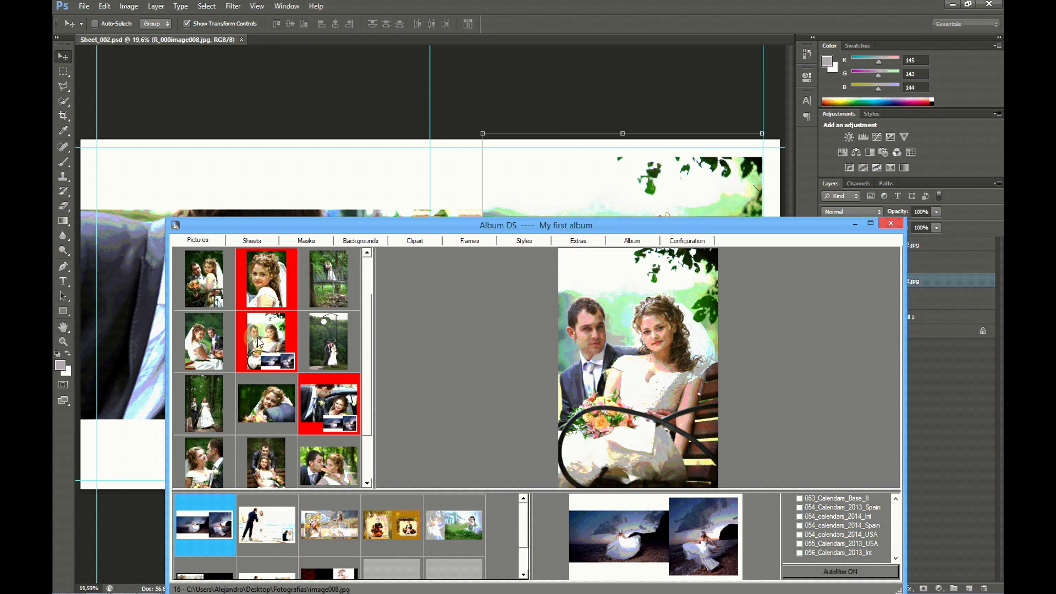
{"action": "left_click", "coordinate": [258, 360]}
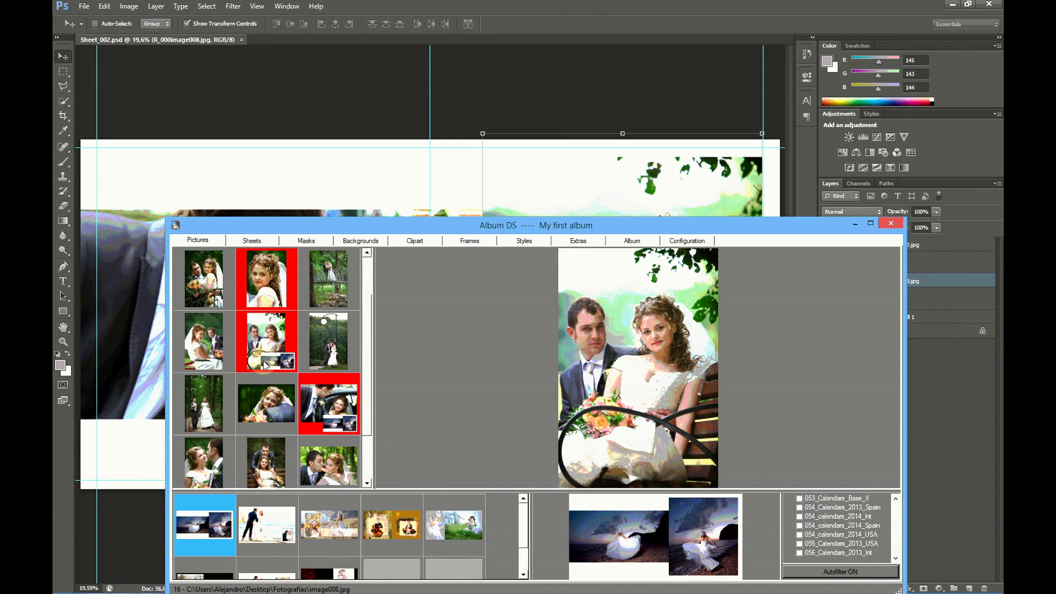
{"action": "left_click", "coordinate": [294, 359]}
{"action": "left_click", "coordinate": [312, 391]}
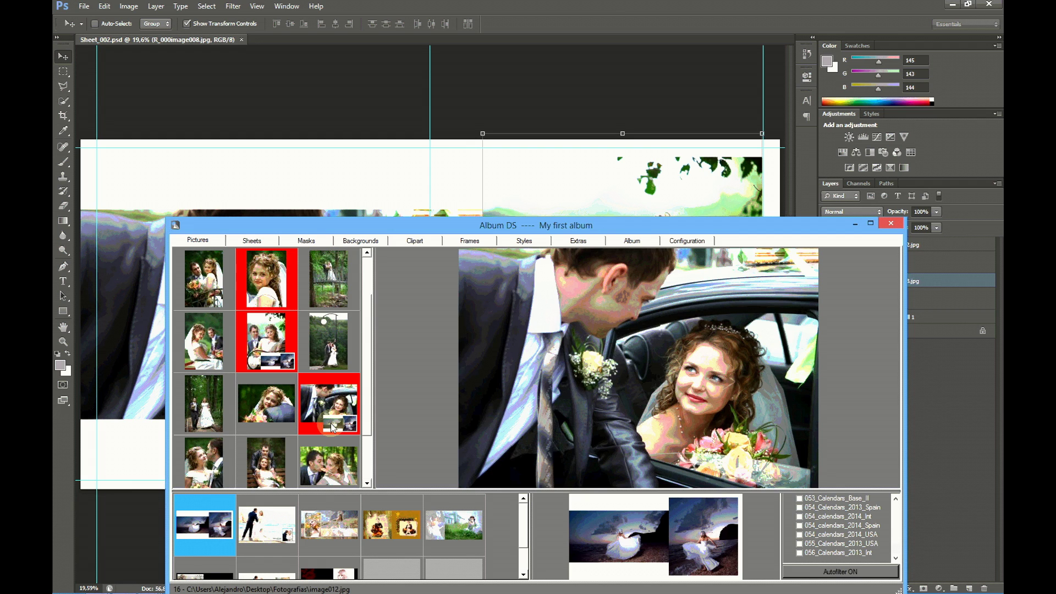
{"action": "left_click", "coordinate": [329, 351]}
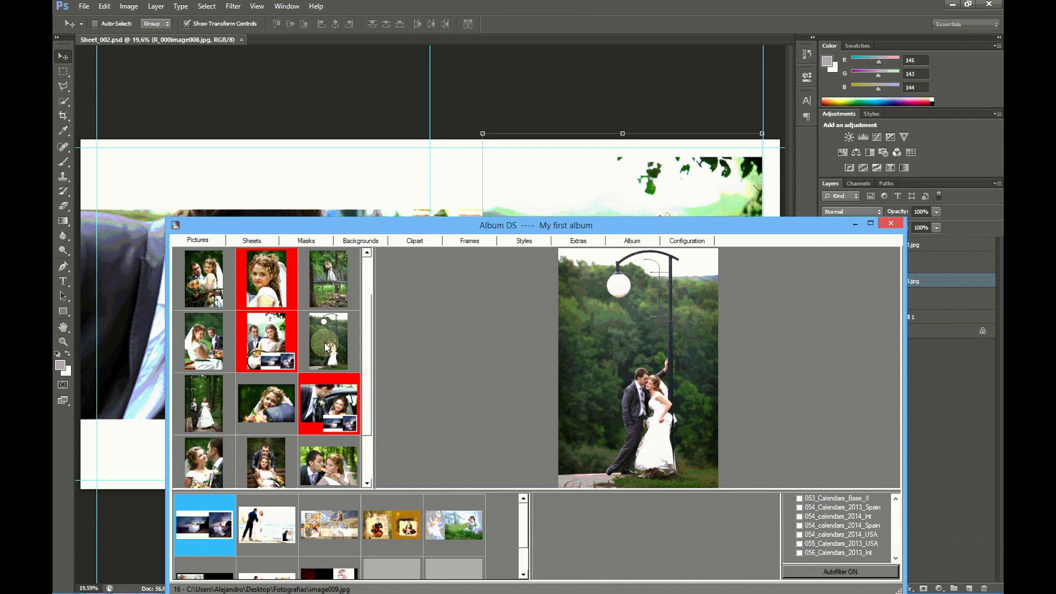
{"action": "left_click", "coordinate": [331, 407]}
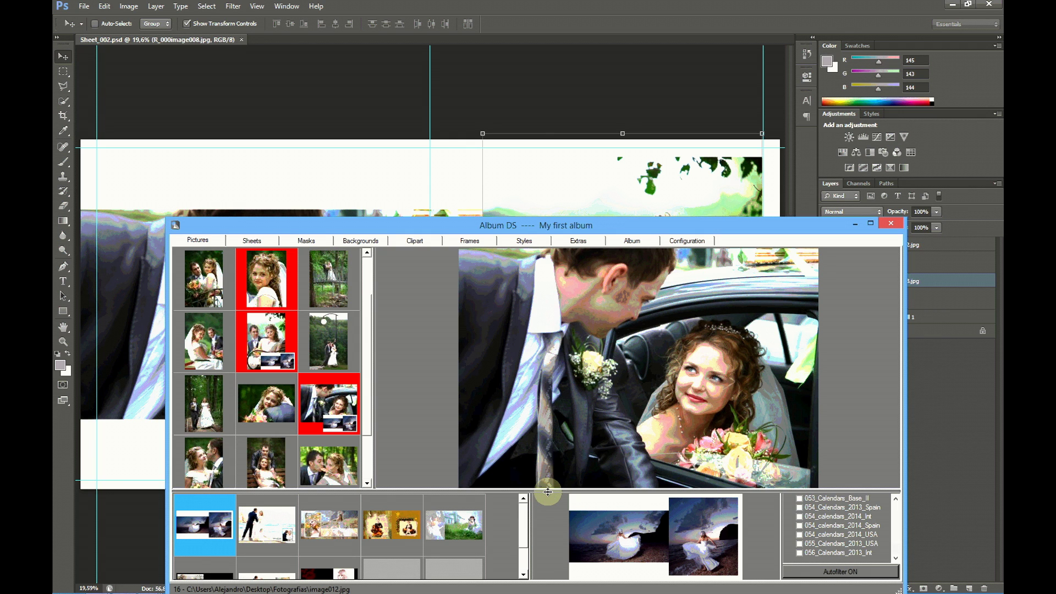
{"action": "left_click_drag", "start_coordinate": [548, 492], "coordinate": [540, 411]}
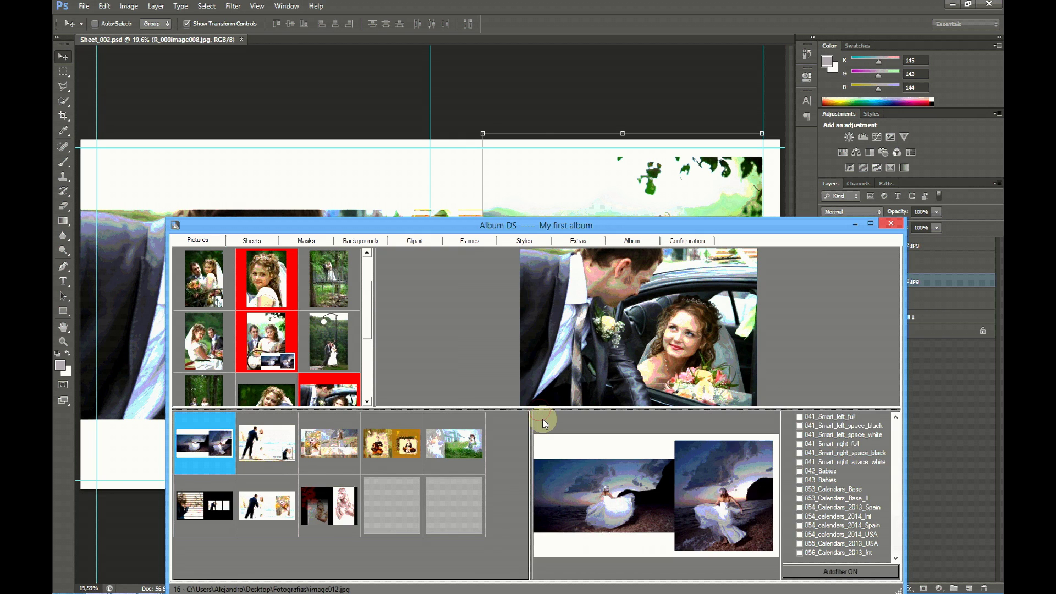